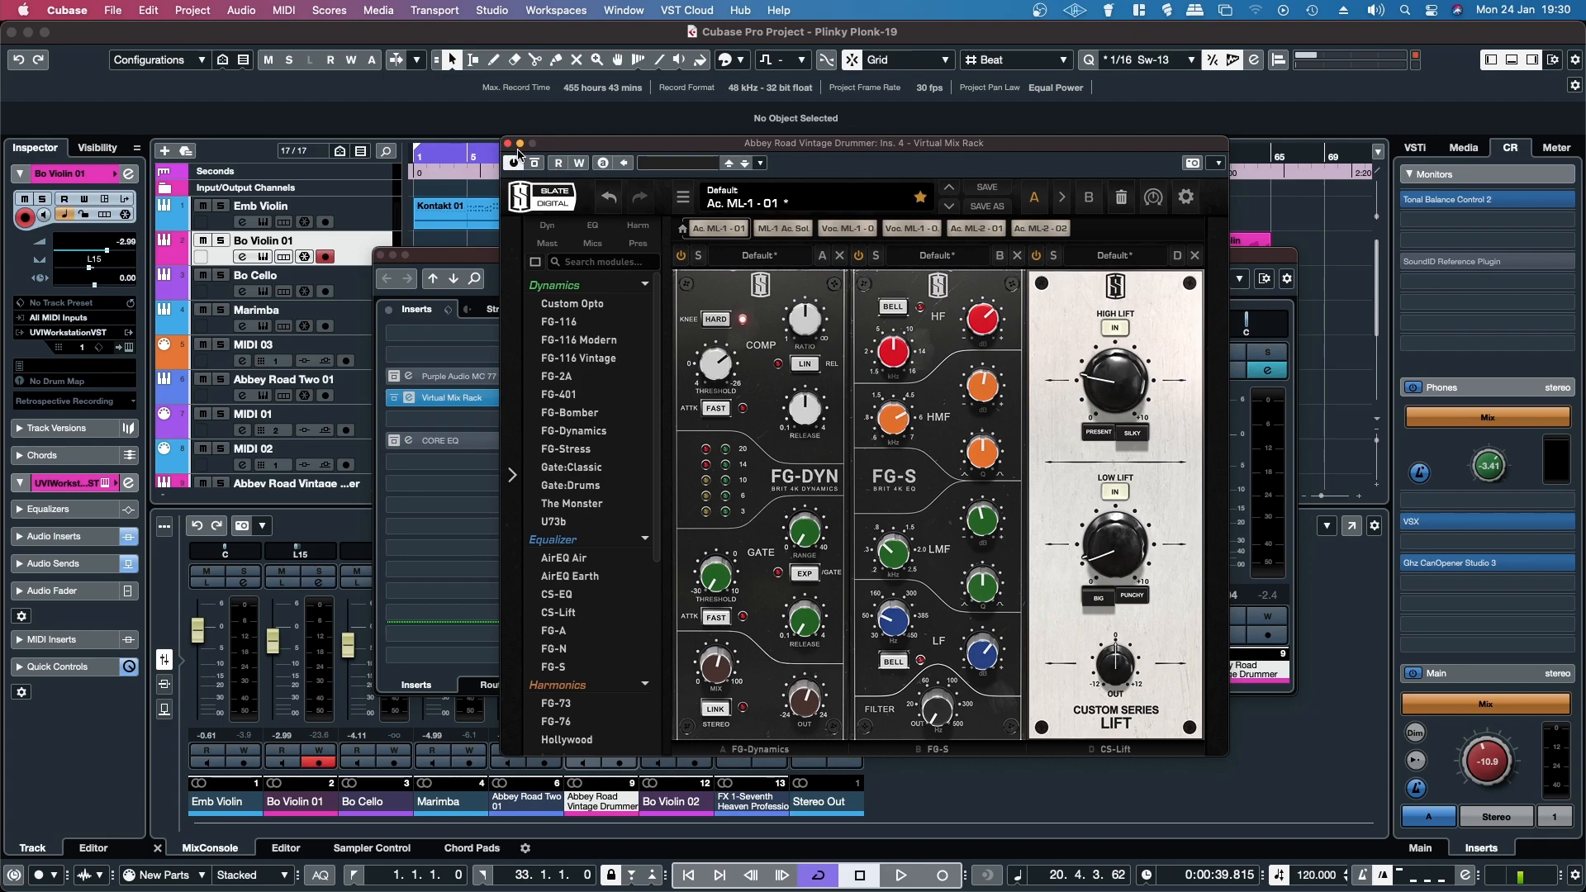
# Step: Solo the Abbey Road Vintage Drummer channel and start playback with its Virtual Mix Rack window in front
pyautogui.click(1269, 351)
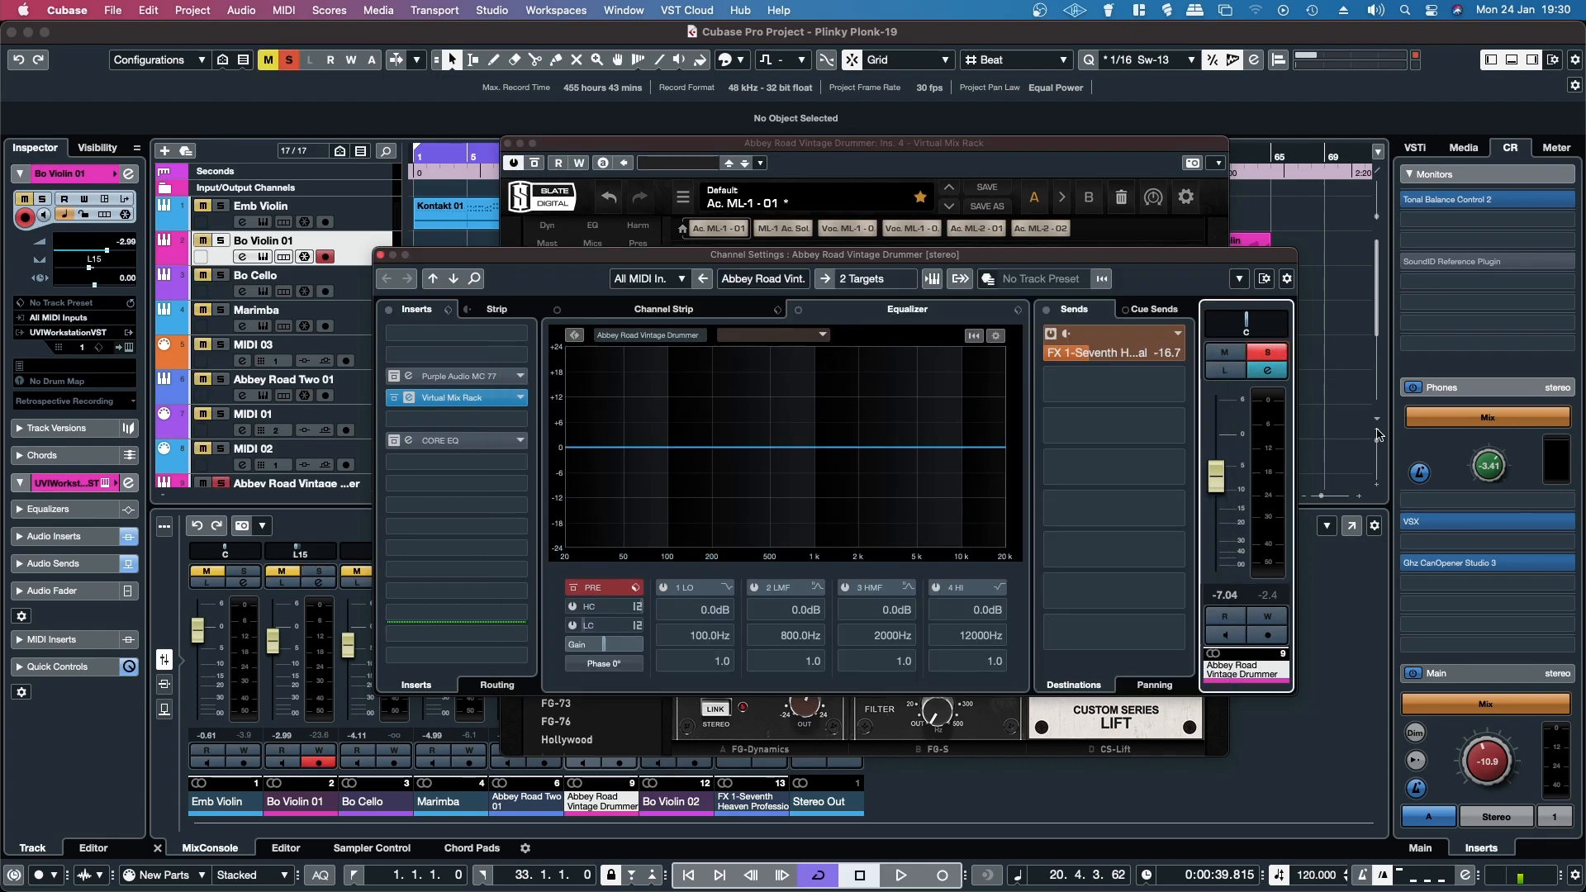
pyautogui.click(851, 148)
pyautogui.press('space')
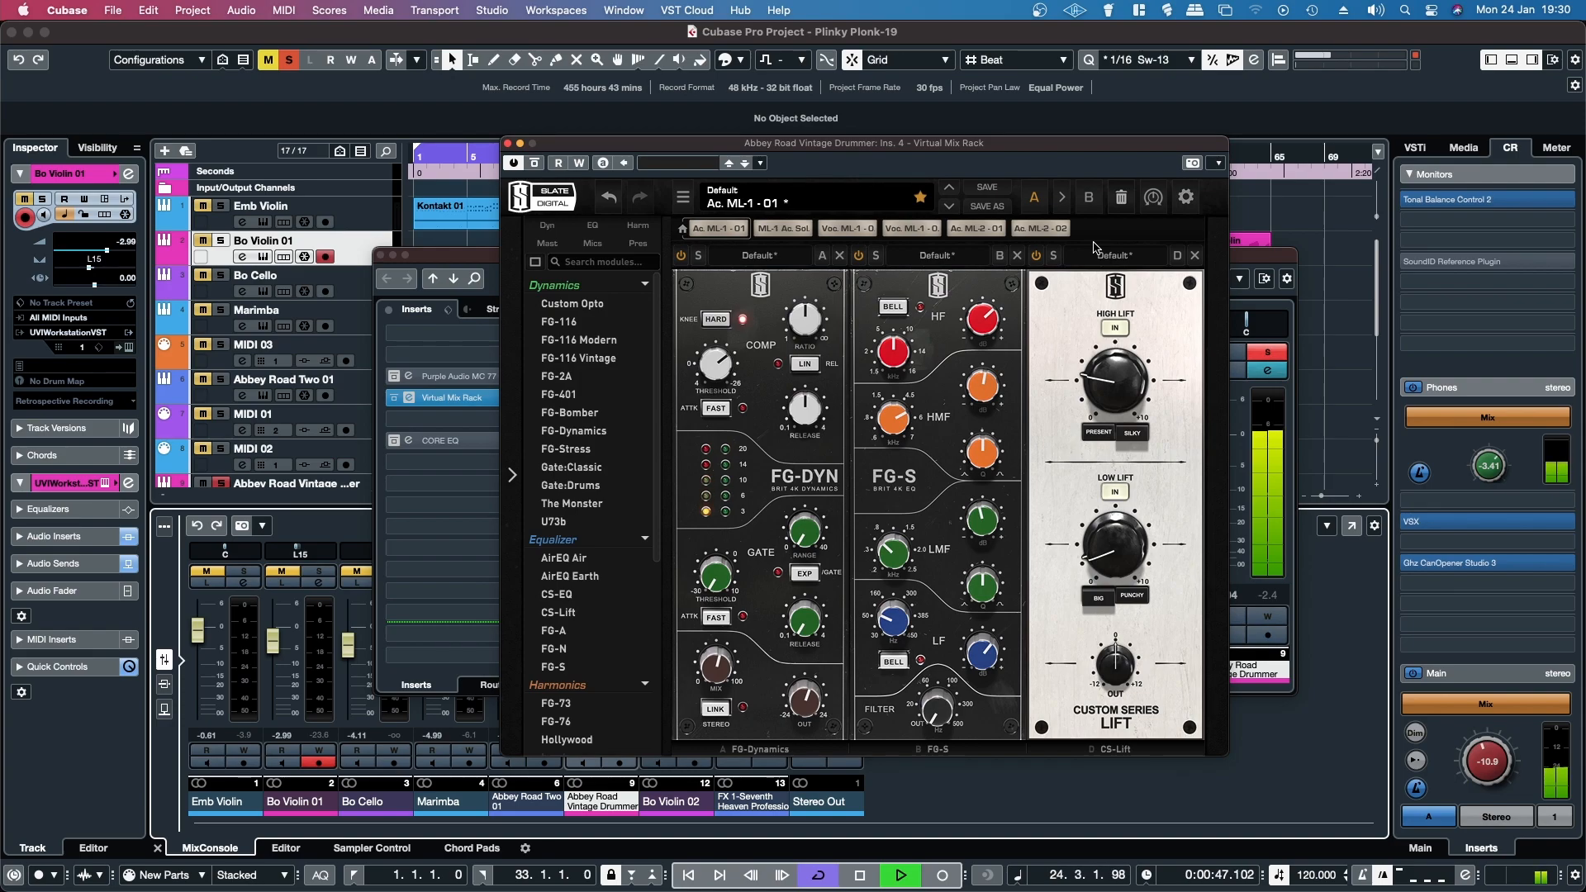
pyautogui.moveTo(851, 143); pyautogui.dragTo(803, 109)
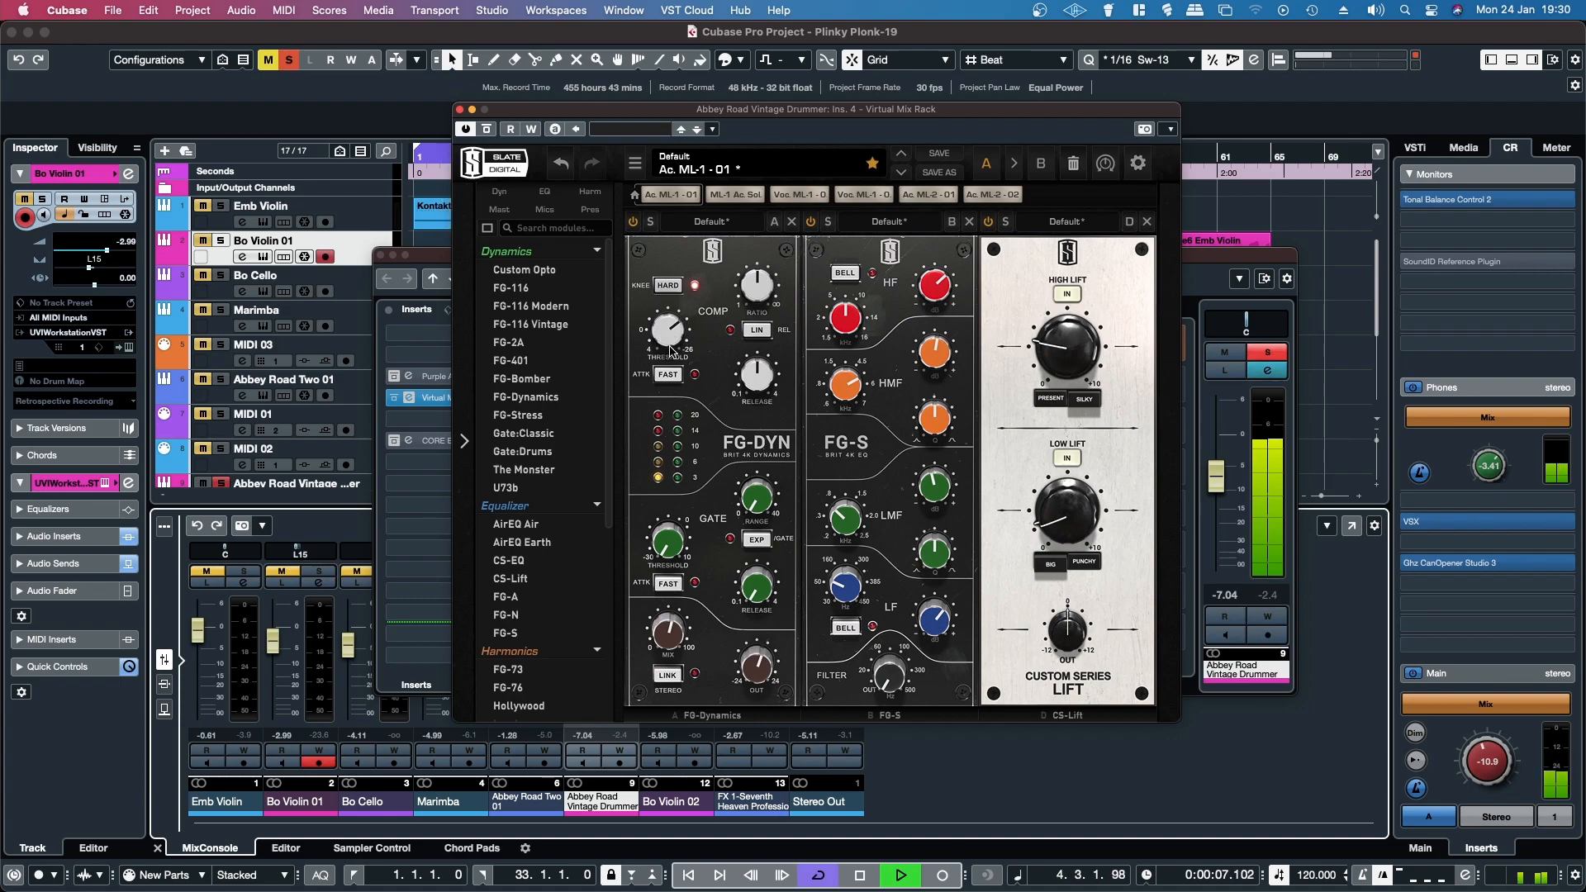
# Step: Audition the drummer channel with the FG-Dynamics hard knee, the whole rack and the FG-Dynamics module switched off and on
pyautogui.click(674, 291)
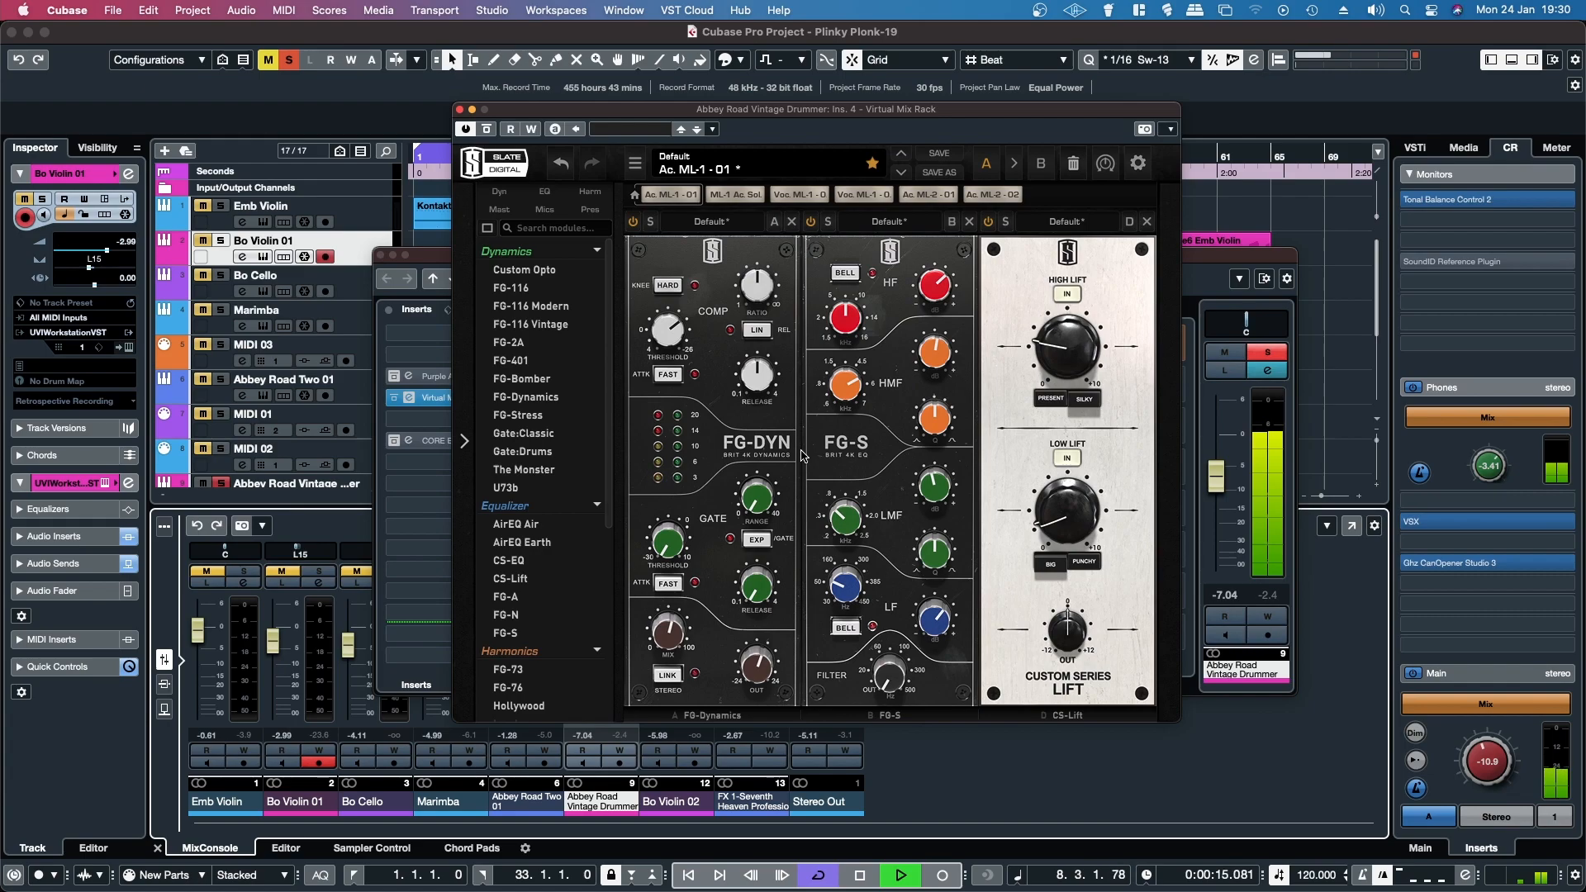
pyautogui.click(669, 286)
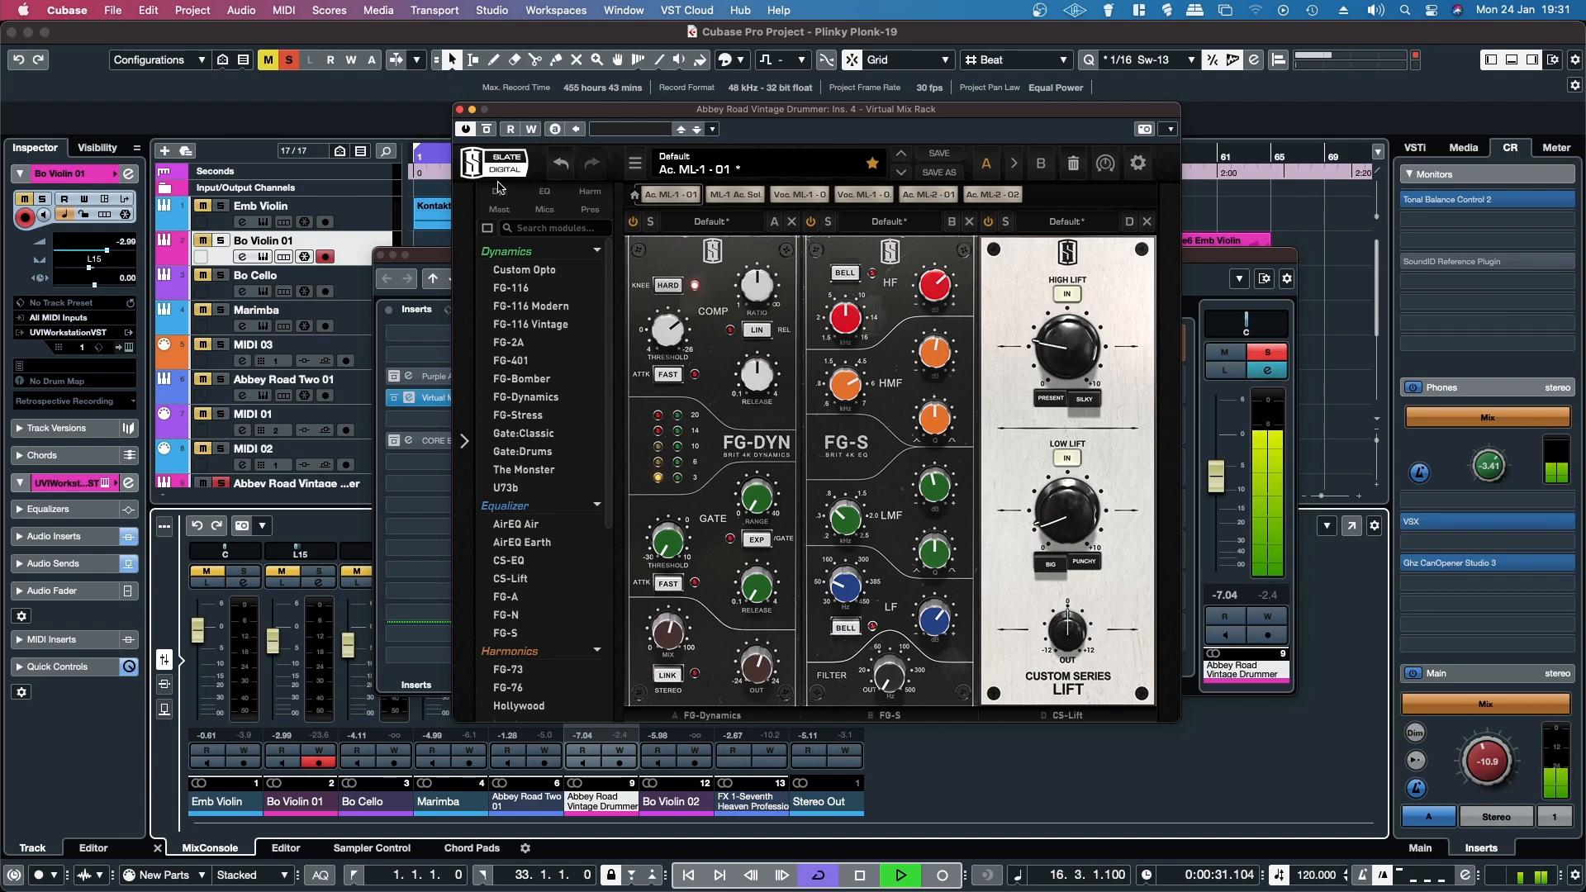
pyautogui.click(488, 130)
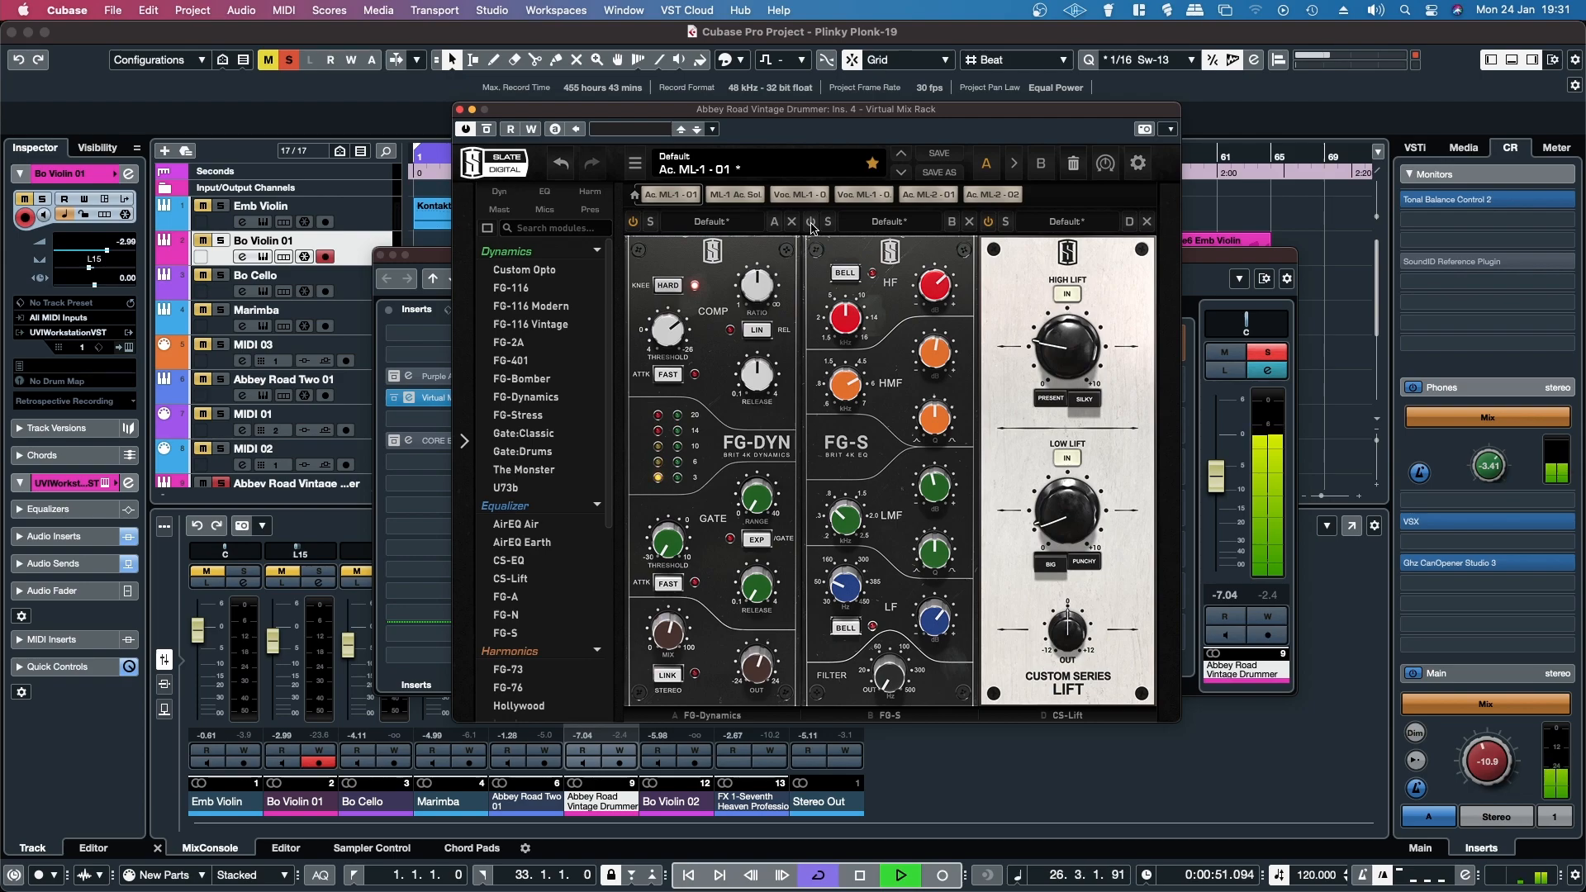
pyautogui.click(633, 223)
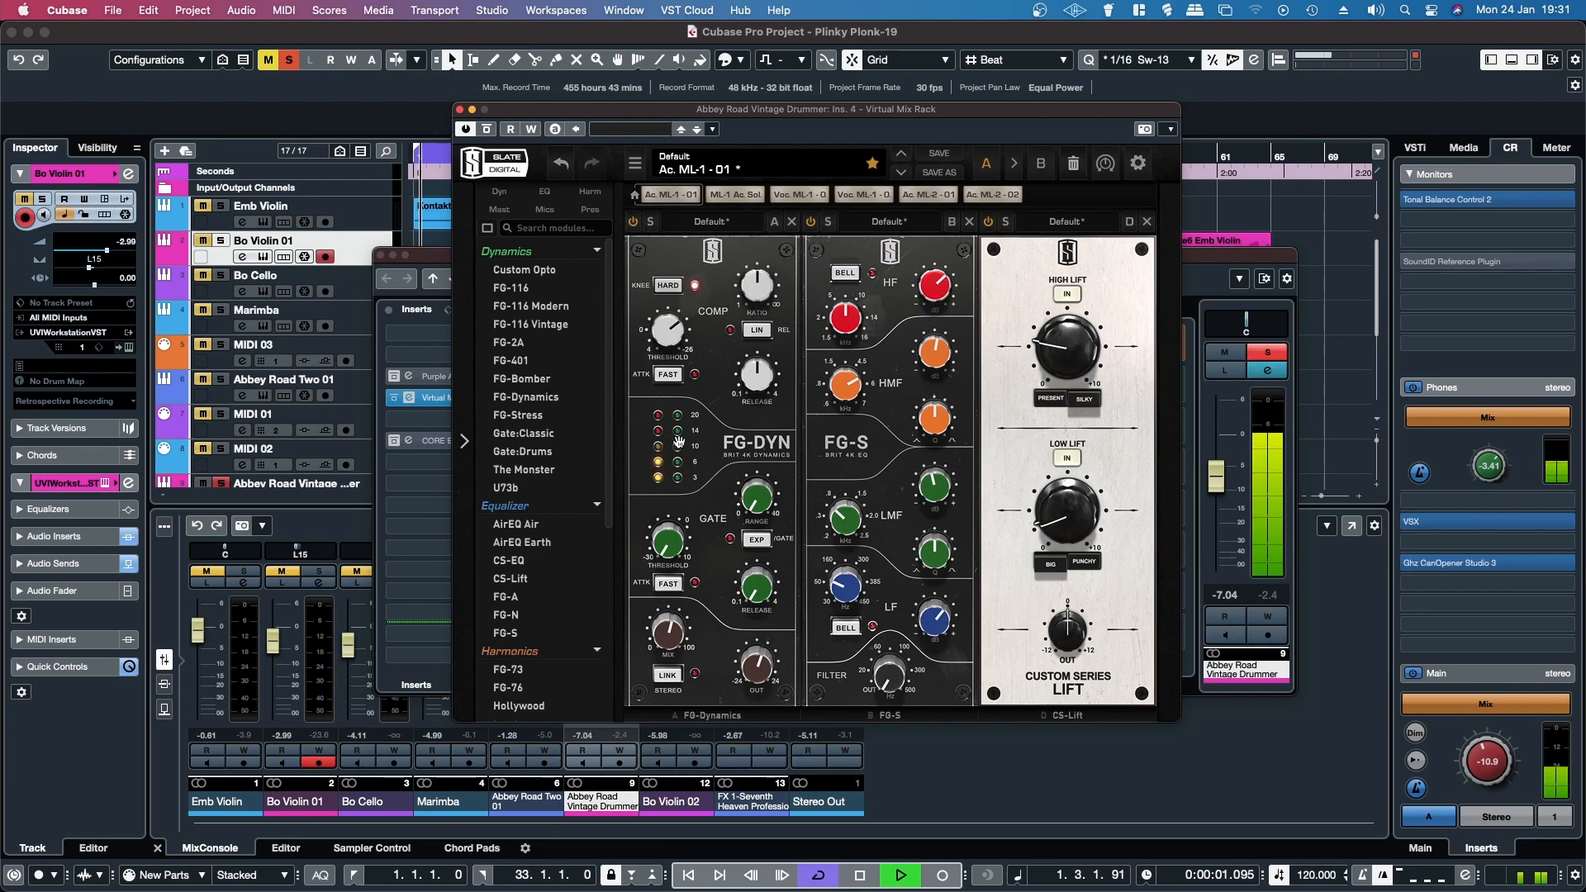
# Step: Close the drummer channel's Virtual Mix Rack, turn off its solo and close its channel settings
pyautogui.click(461, 109)
pyautogui.click(1266, 352)
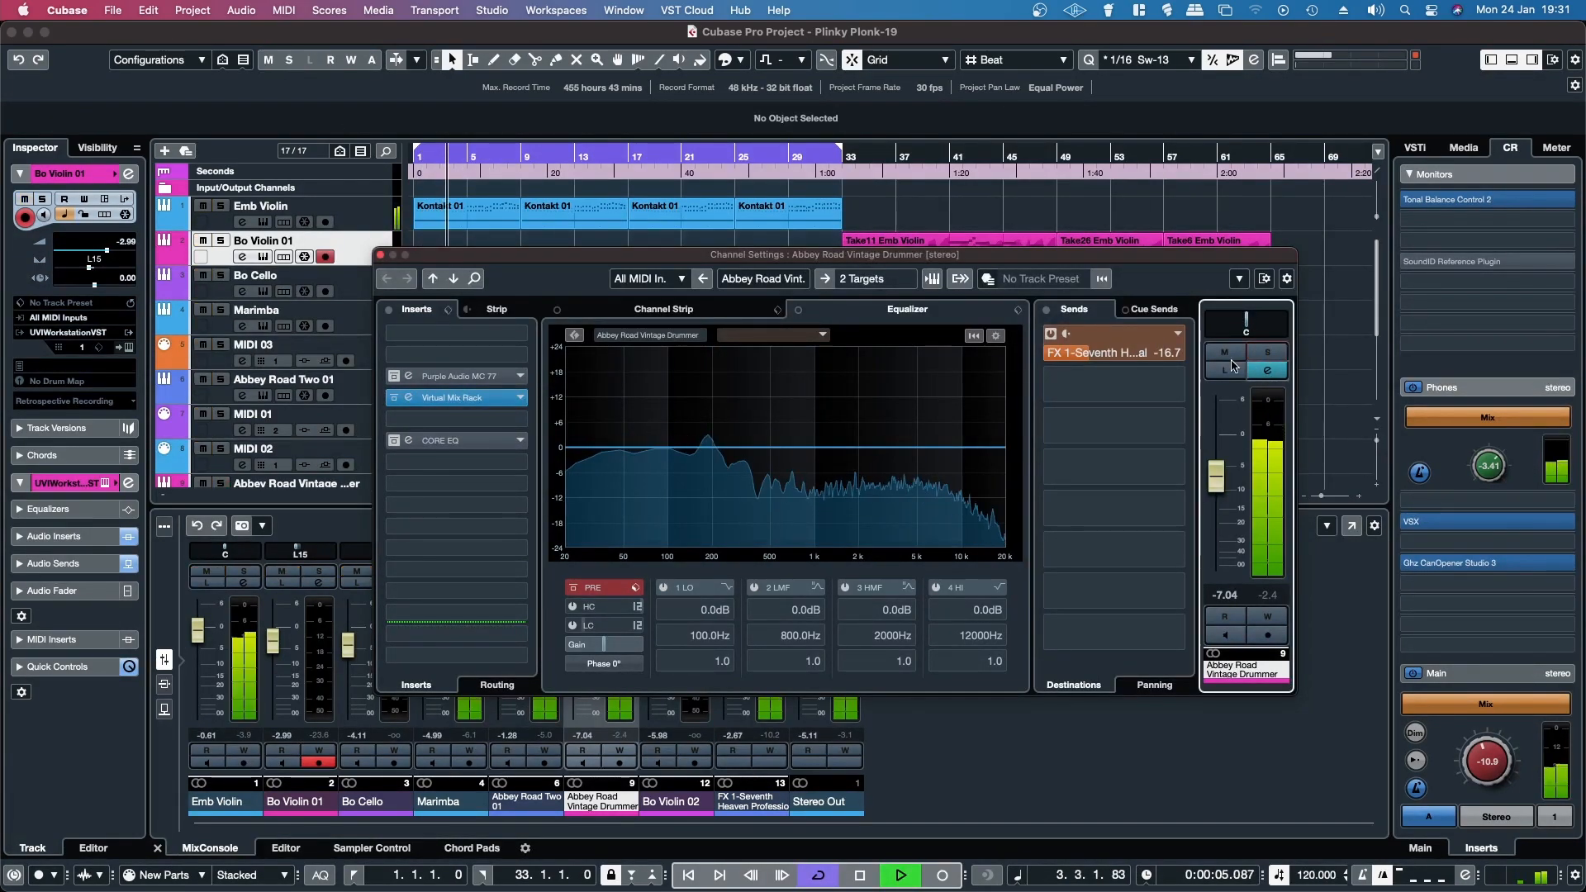
pyautogui.click(380, 256)
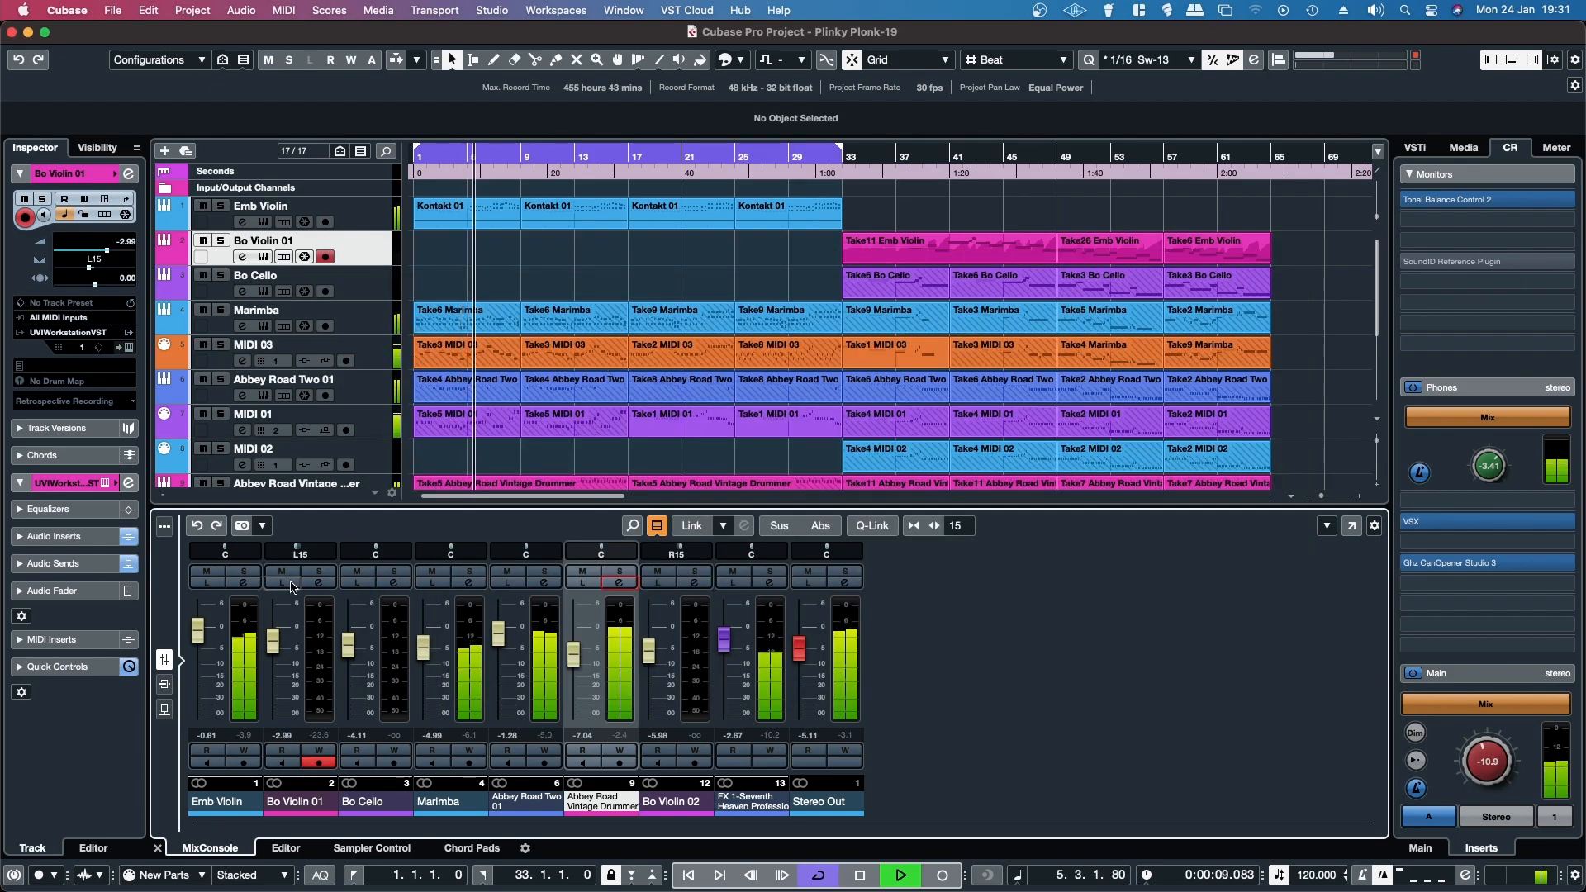
# Step: Open the Emb Violin channel's Virtual Mix Rack and solo that channel, keeping the rack window in front
pyautogui.click(243, 584)
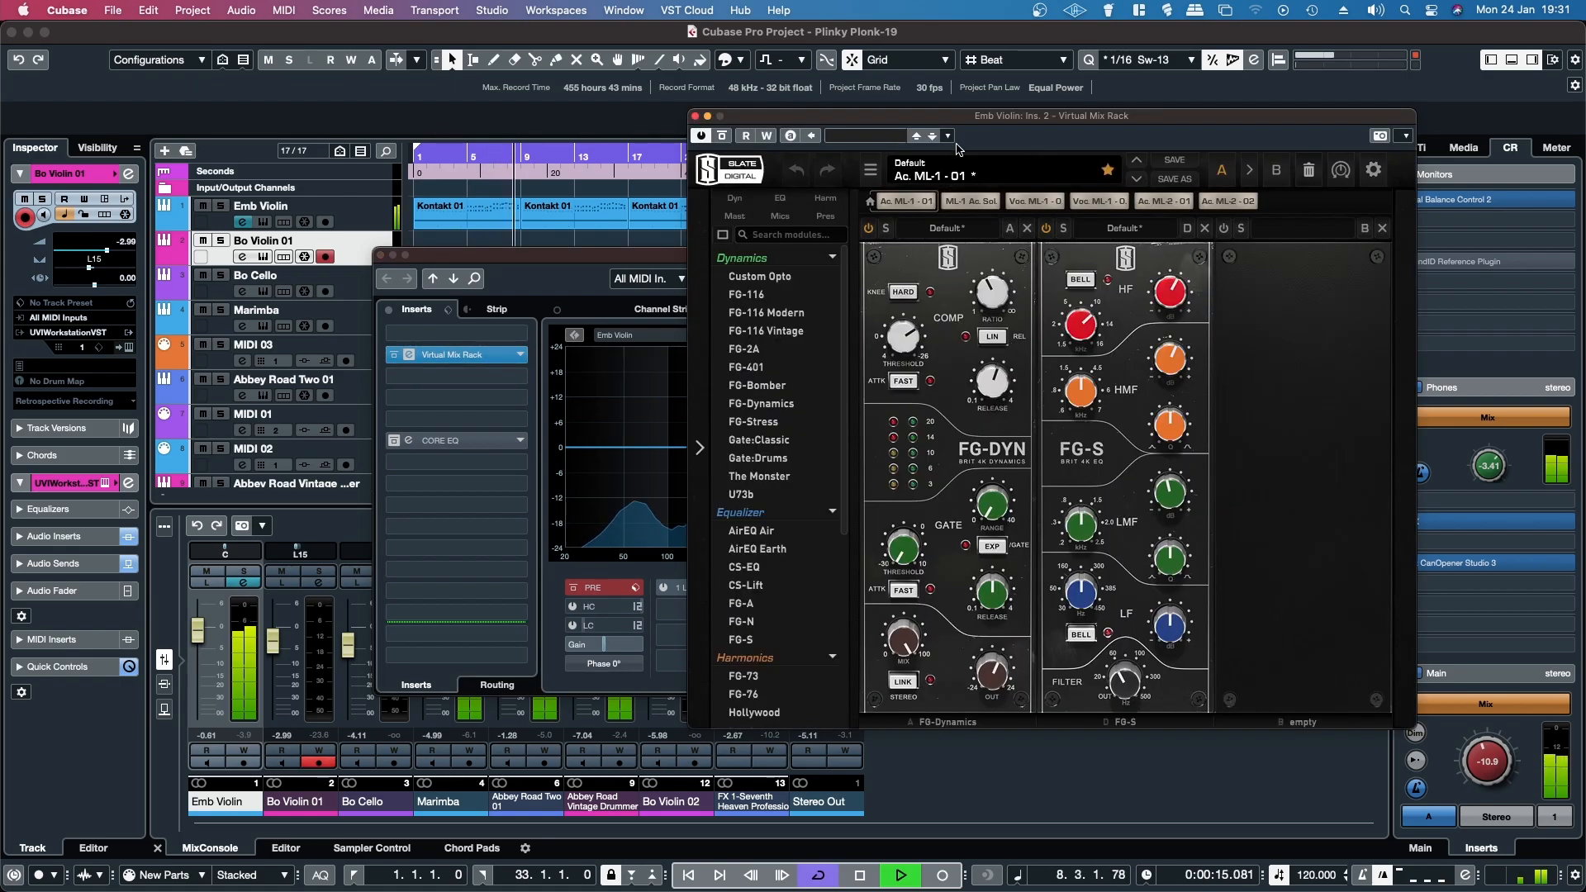
pyautogui.moveTo(968, 126); pyautogui.dragTo(751, 121)
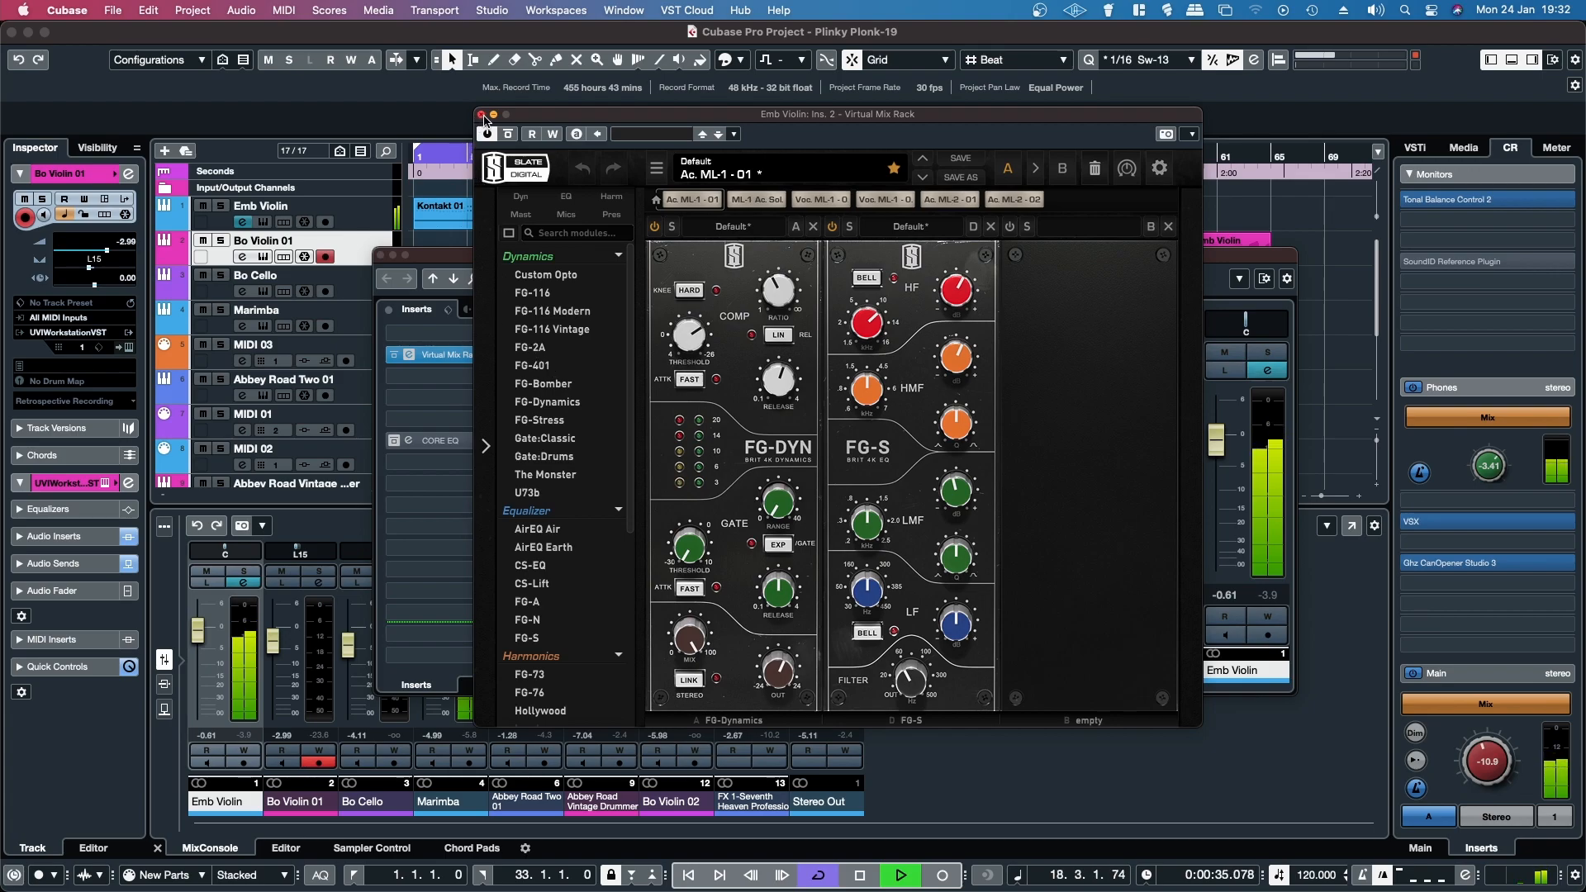
pyautogui.click(1267, 352)
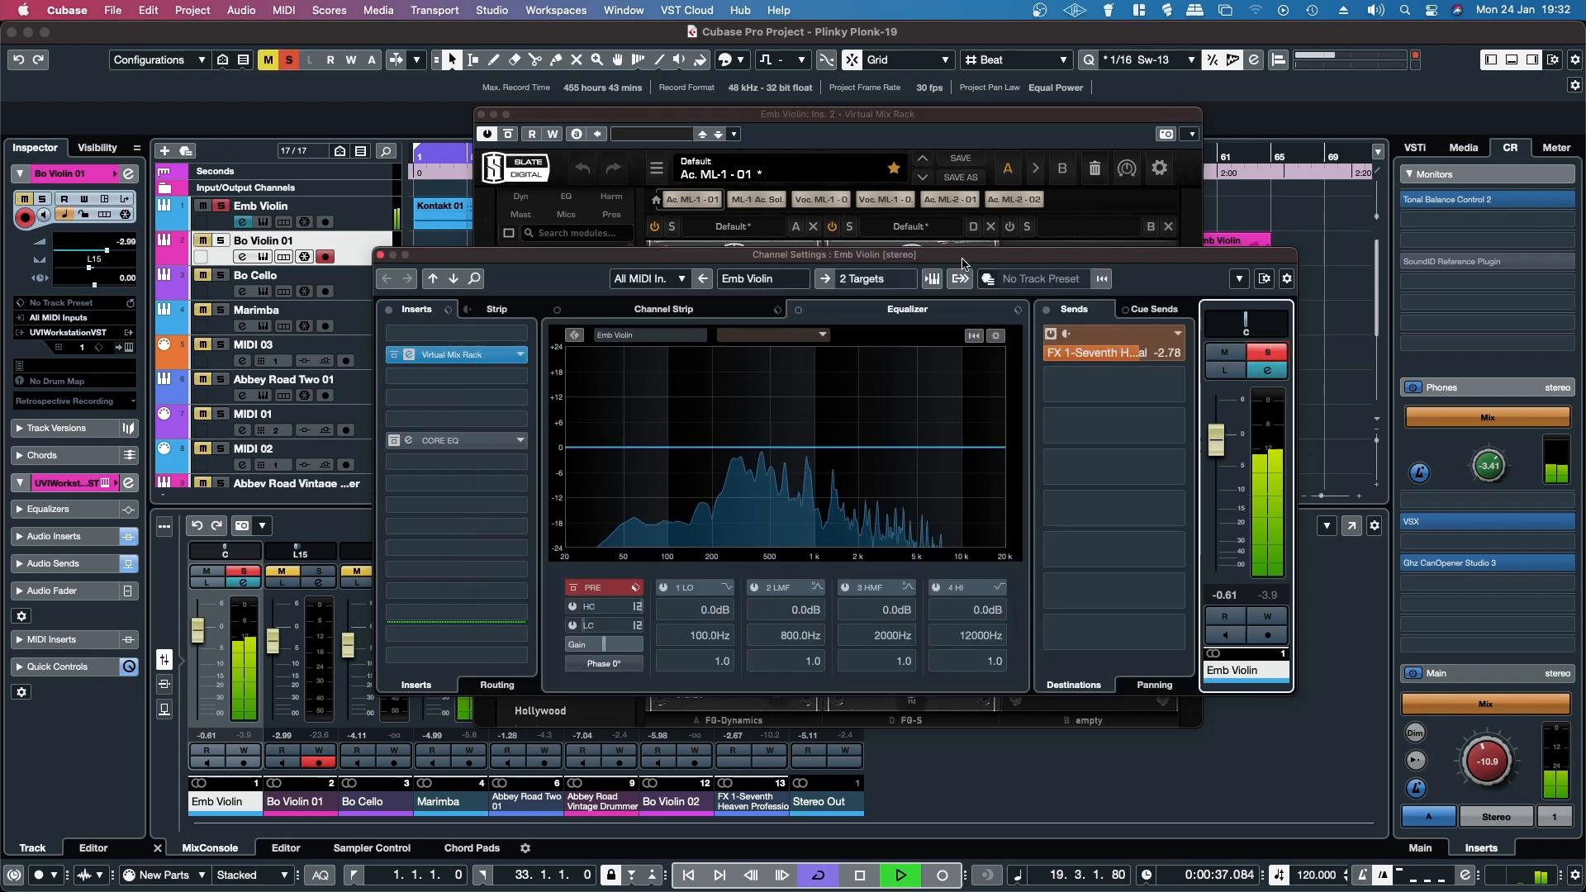
pyautogui.click(689, 116)
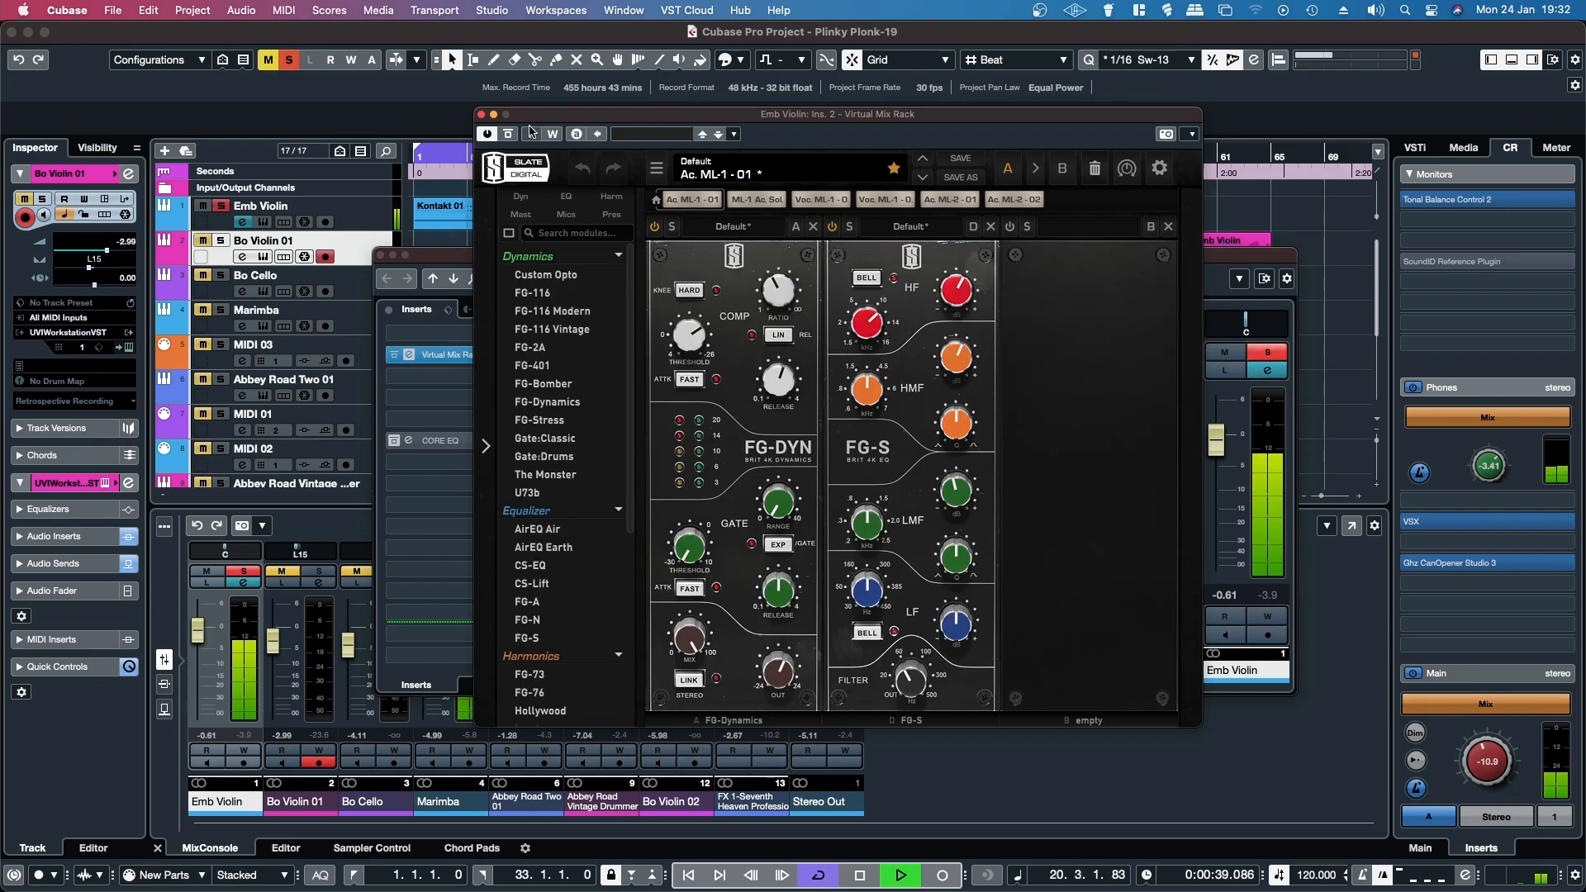
# Step: Set the FG-Dynamics output on Emb Violin to about 2.3 dB, comparing the sound with the rack bypassed and active
pyautogui.click(510, 134)
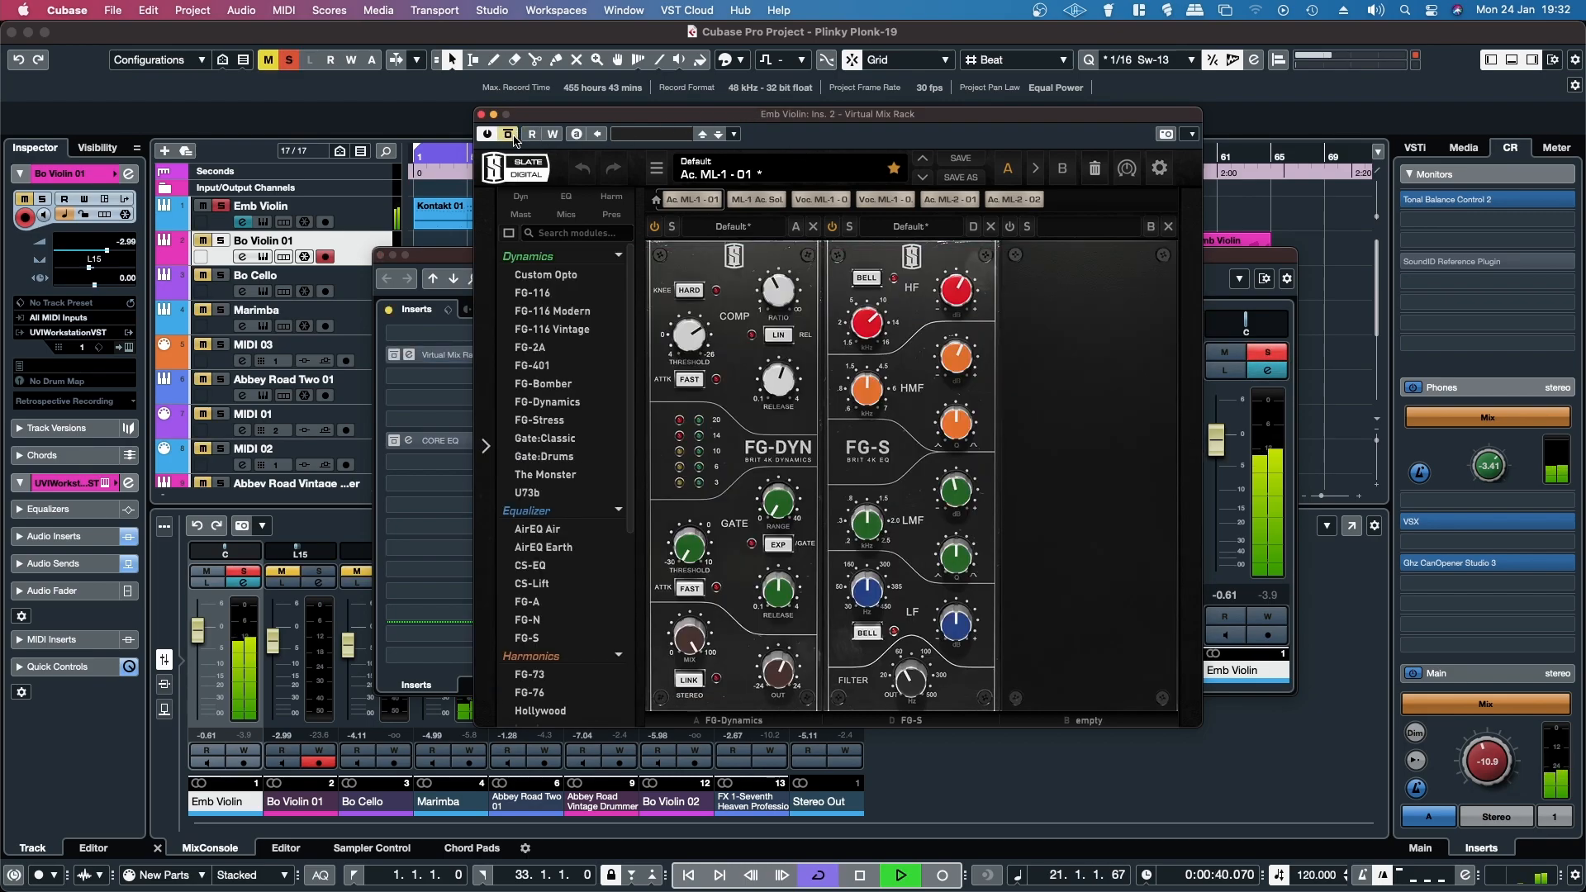
pyautogui.click(510, 135)
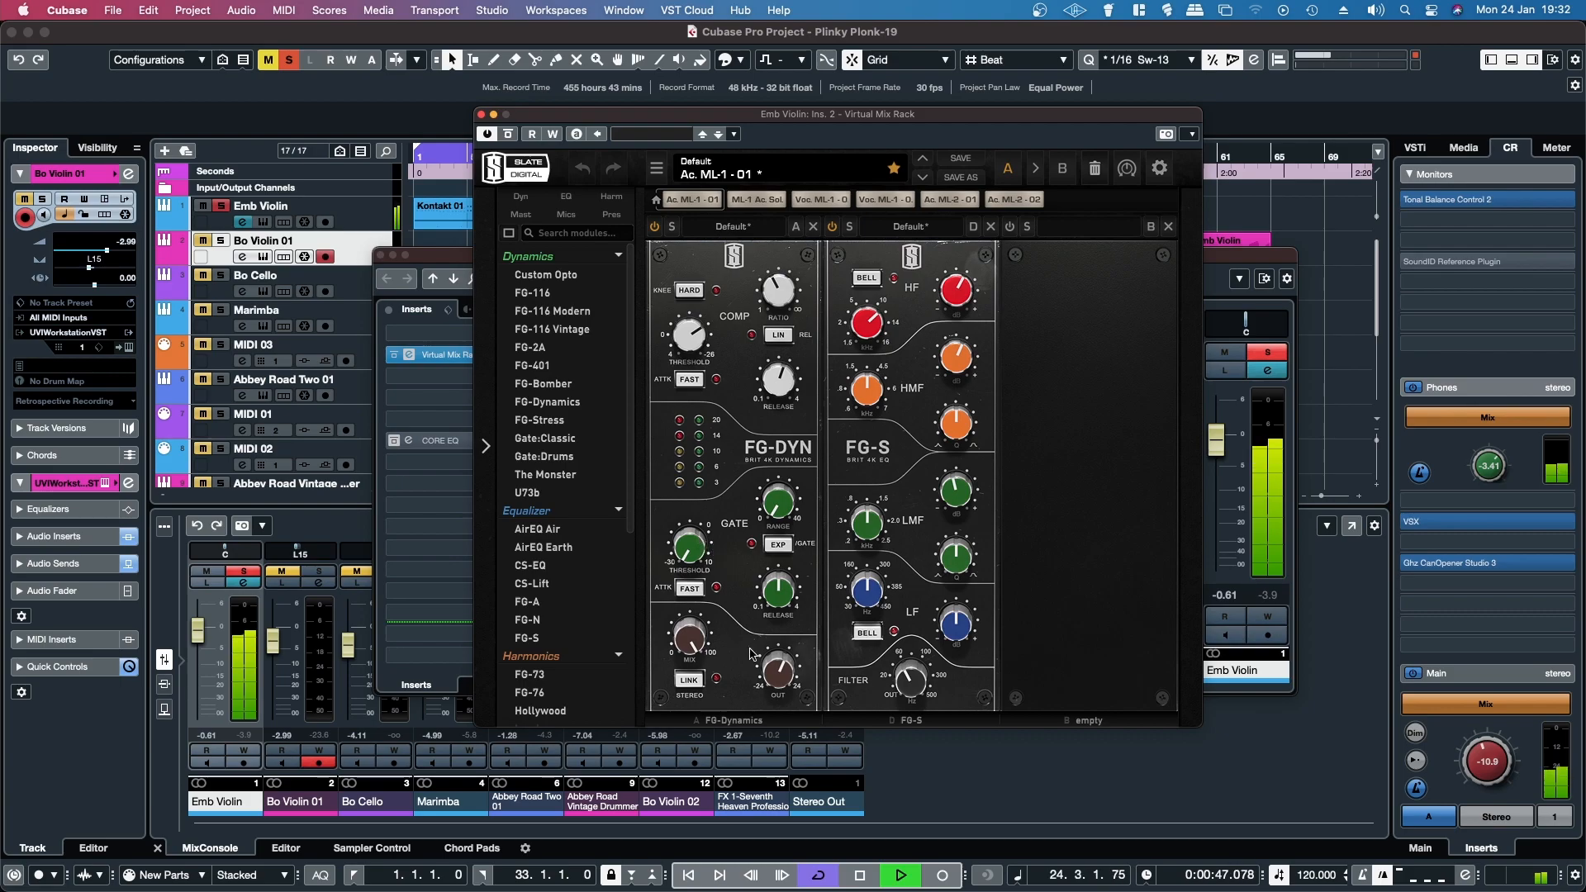
pyautogui.moveTo(771, 665); pyautogui.dragTo(773, 676)
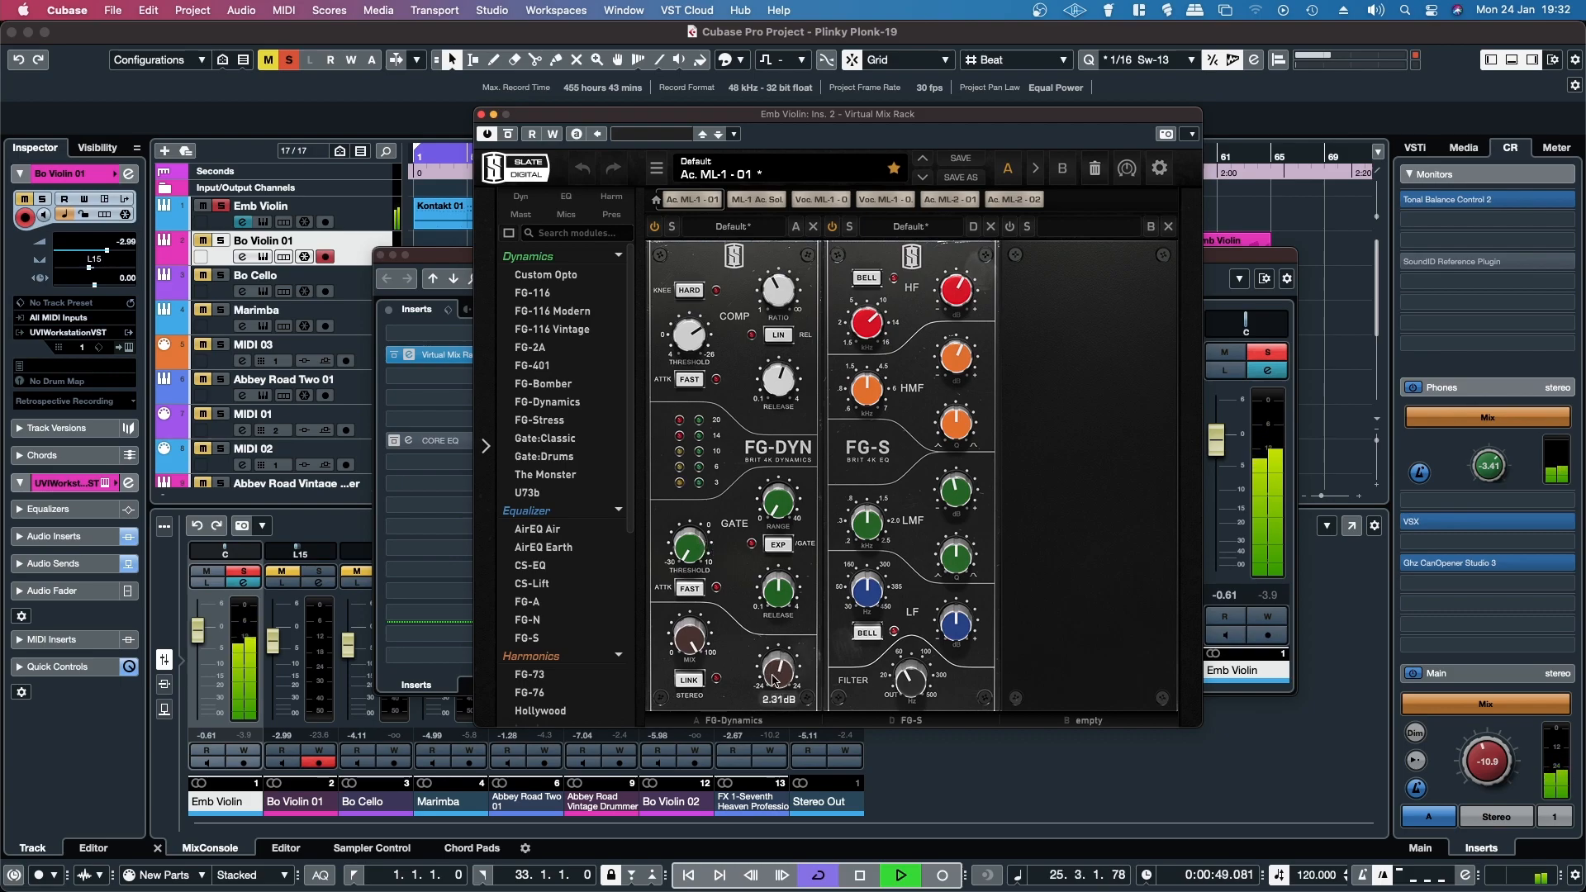
pyautogui.click(508, 134)
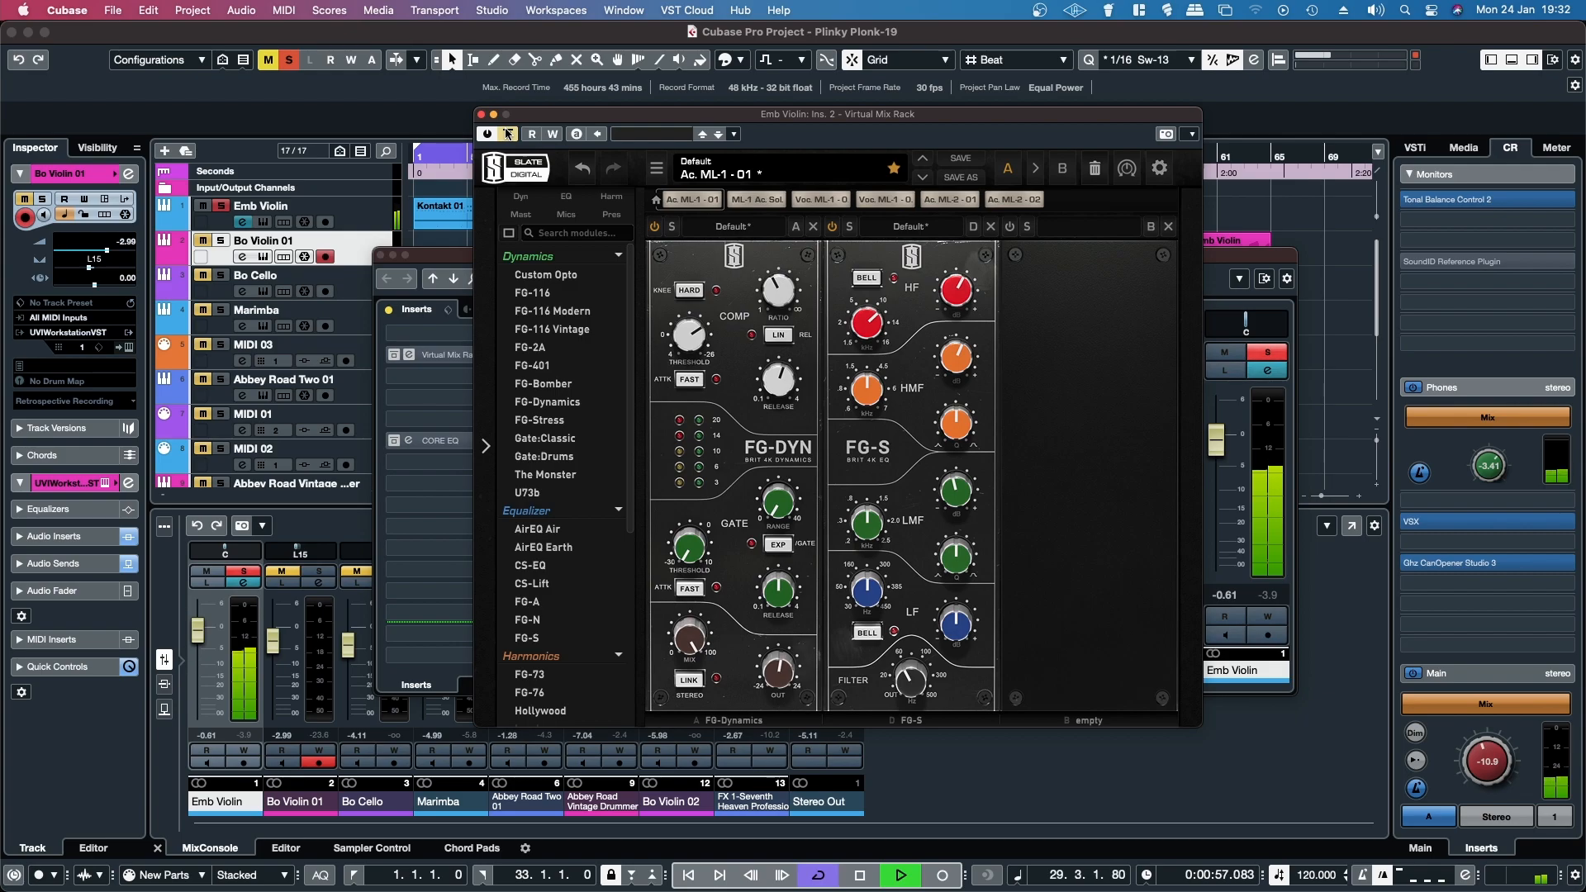
pyautogui.click(509, 135)
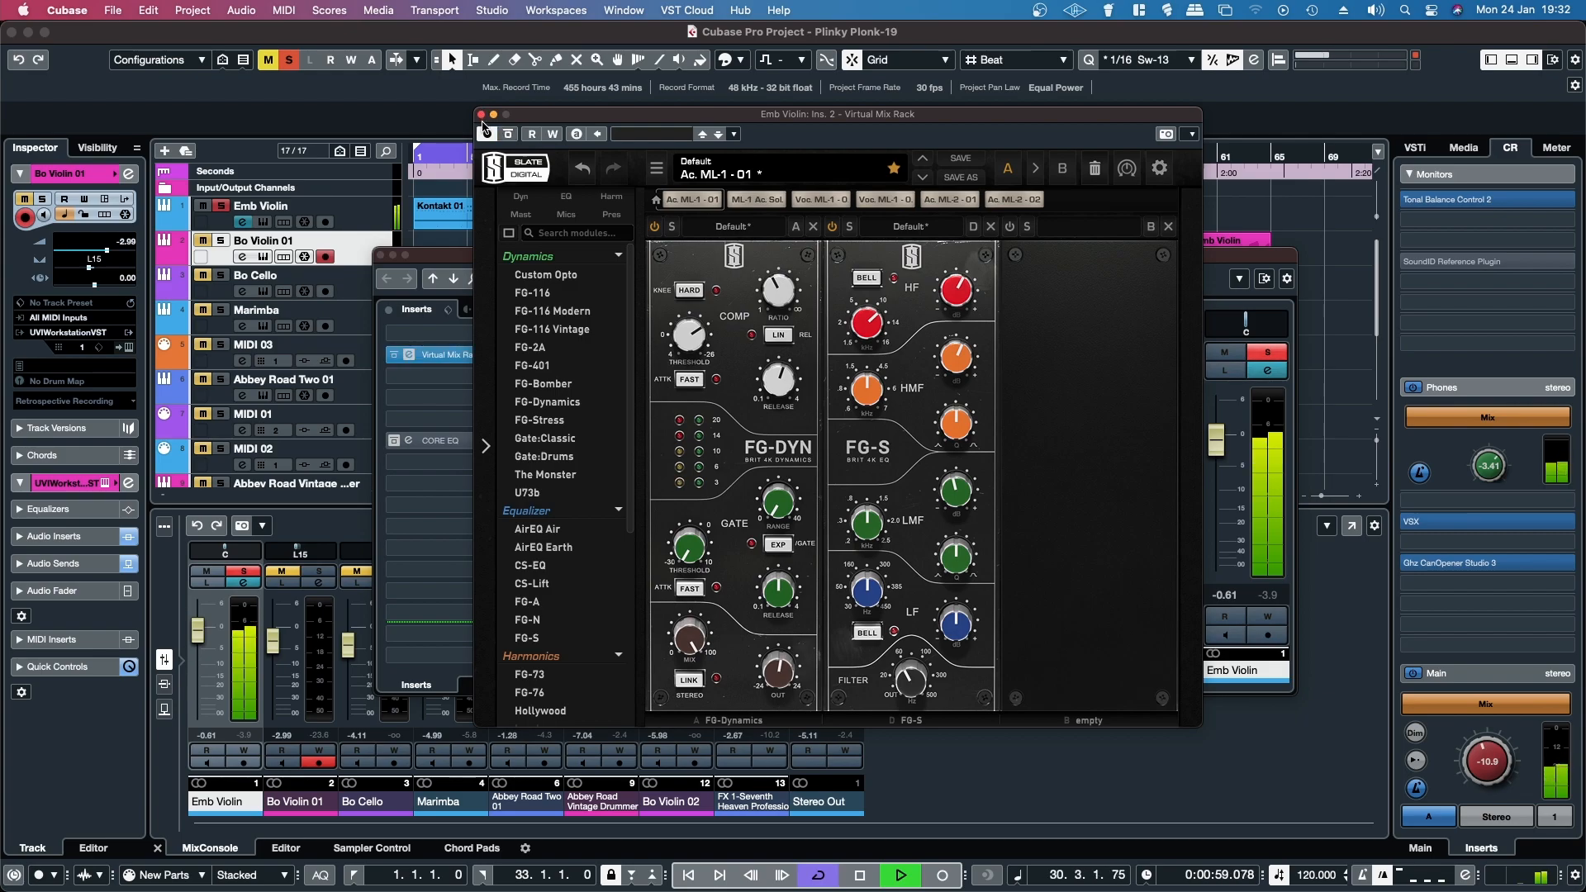
# Step: Close Emb Violin's Virtual Mix Rack, turn off its solo and close its channel settings
pyautogui.click(481, 115)
pyautogui.click(1273, 353)
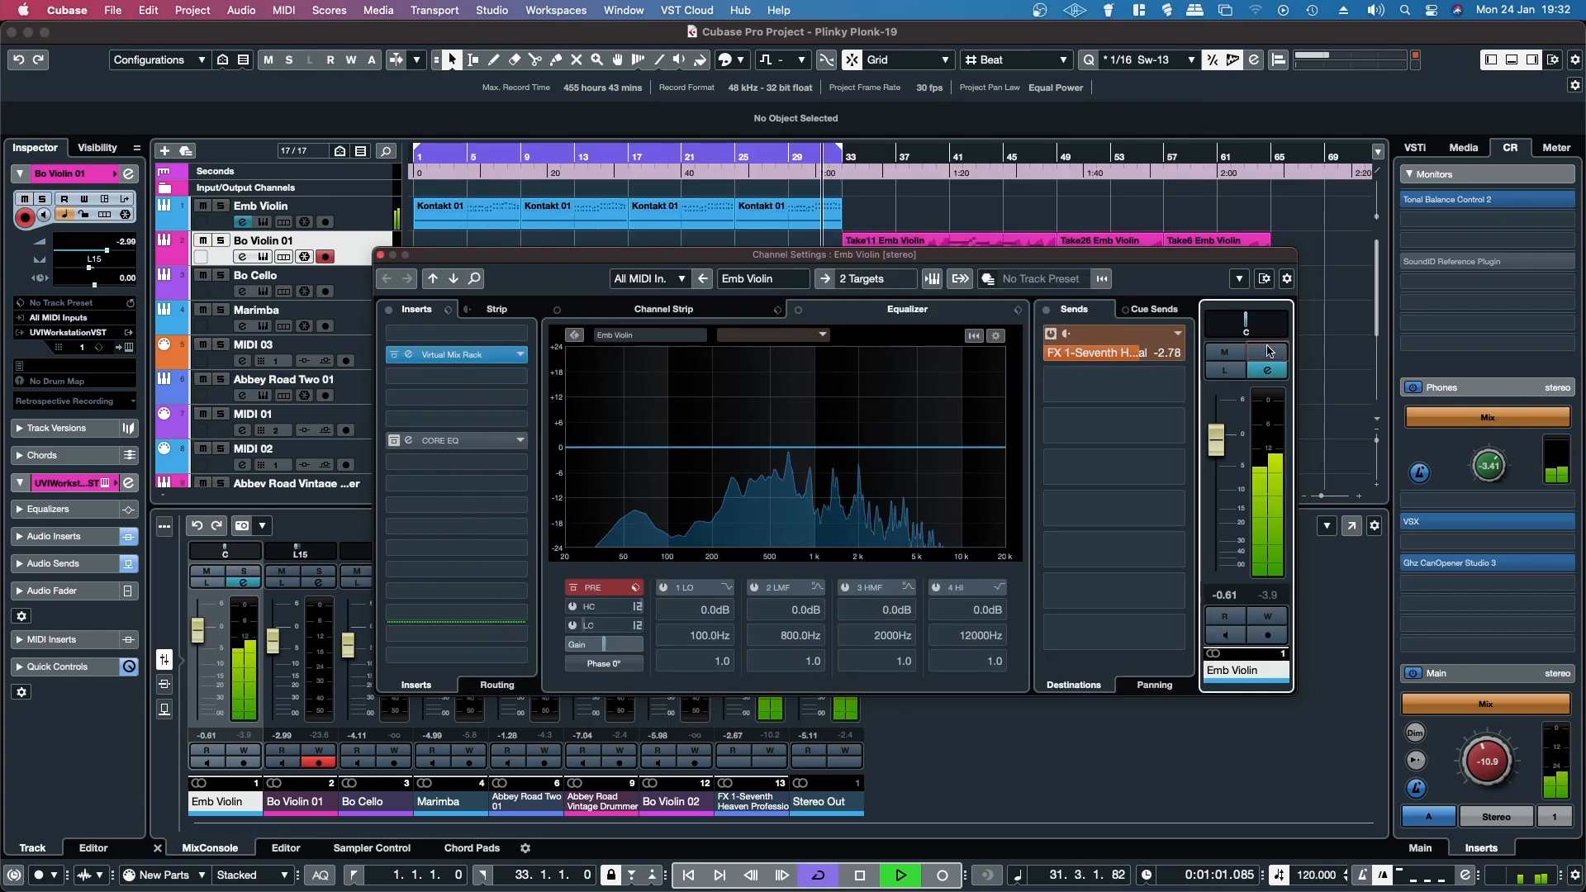
pyautogui.click(381, 255)
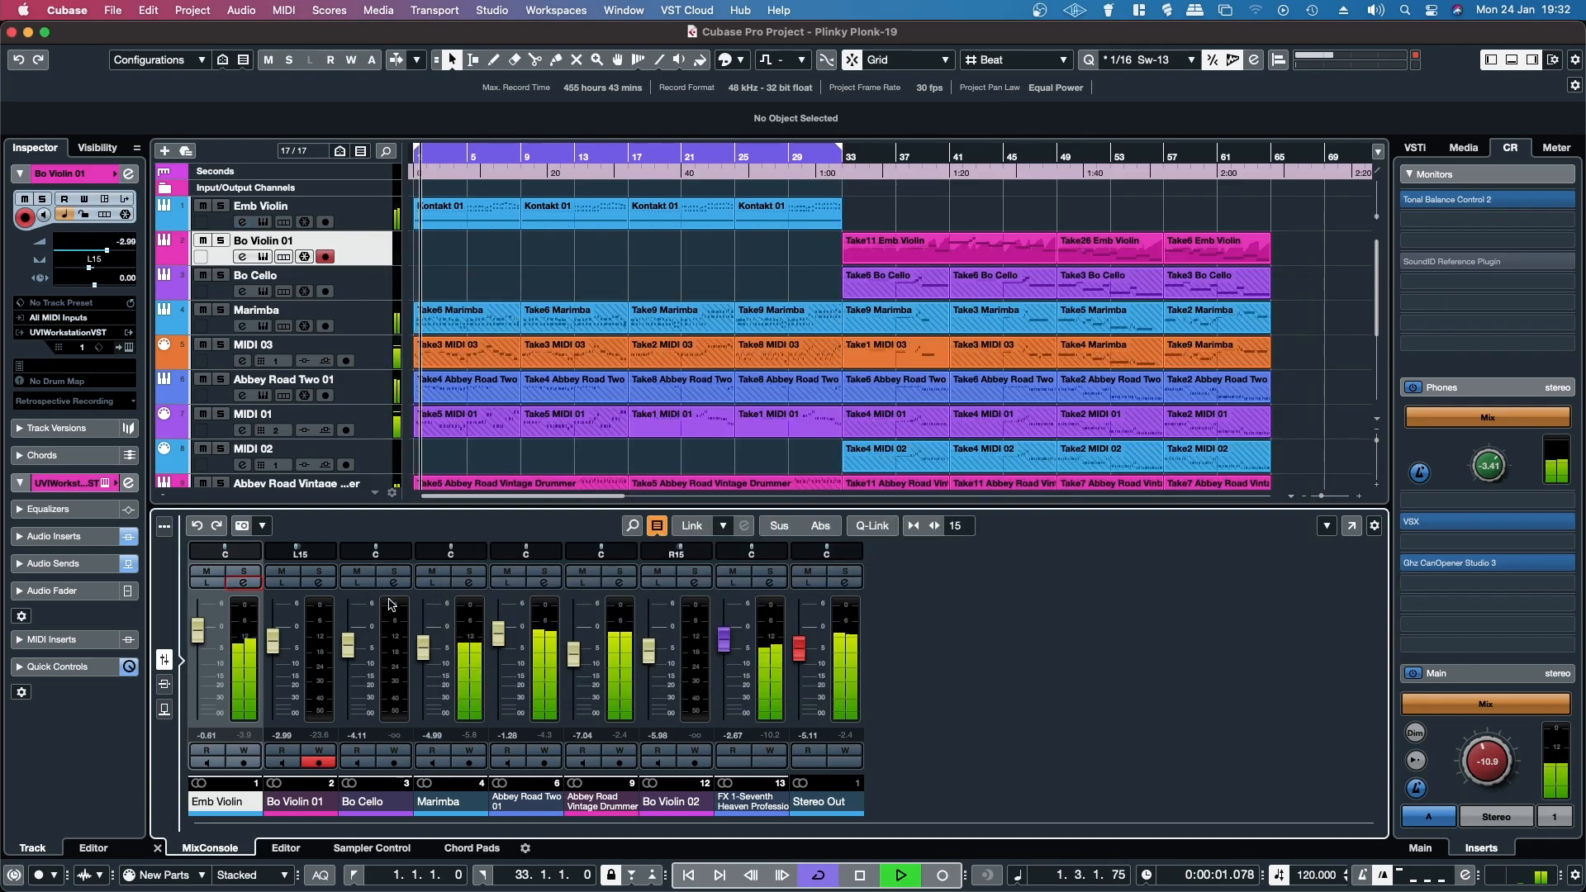
# Step: Audition the Marimba channel in solo with its Virtual Mix Rack open, ending with solo off and its windows closed
pyautogui.click(469, 572)
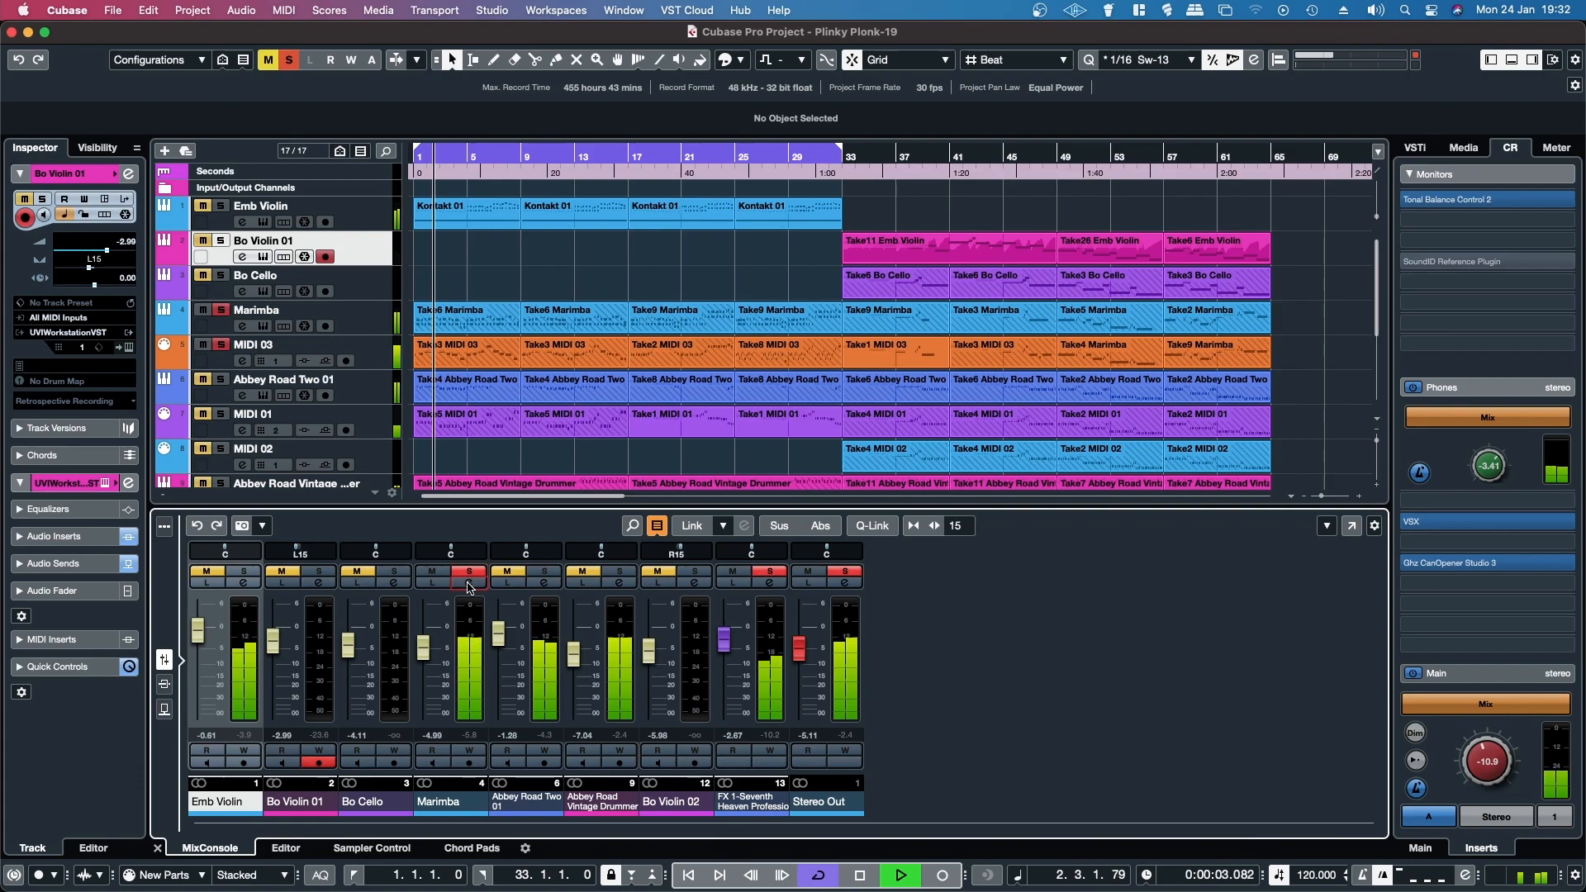
pyautogui.click(468, 583)
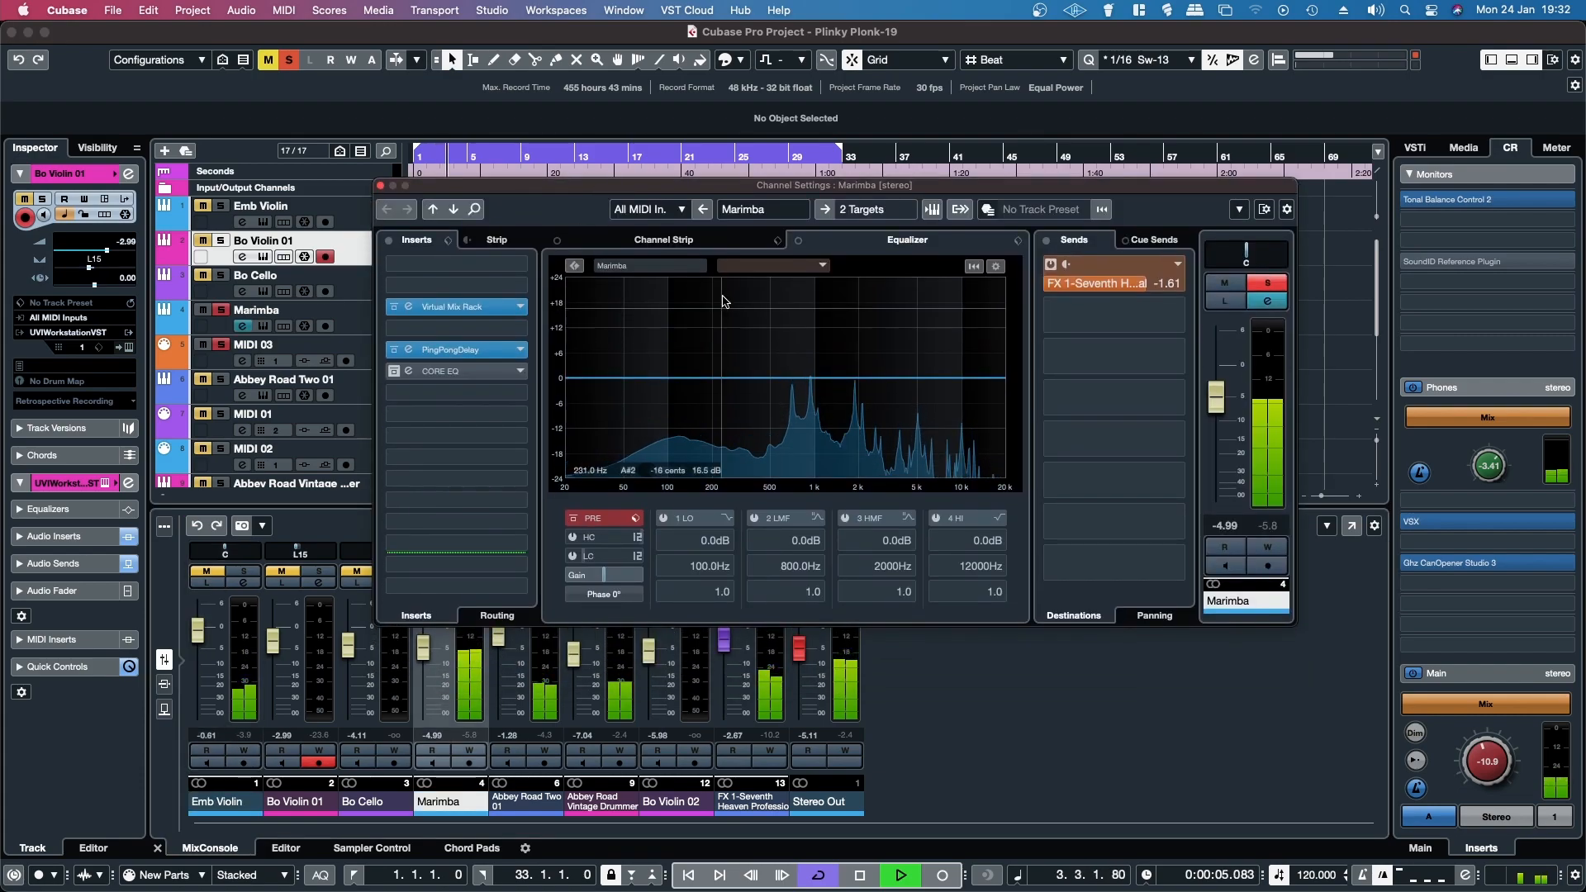
pyautogui.click(451, 306)
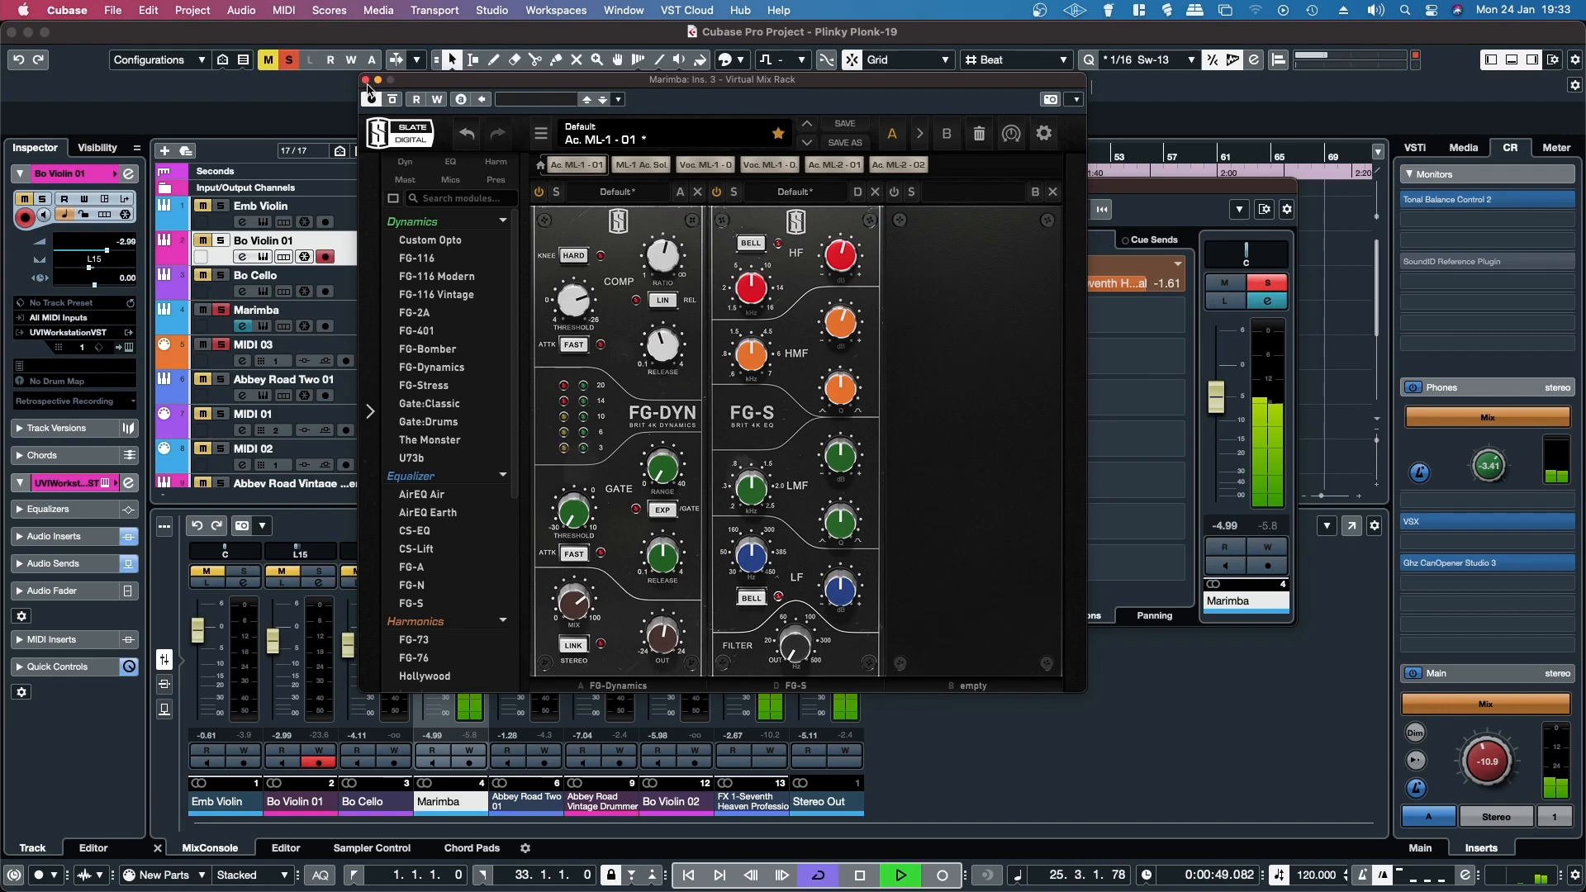
pyautogui.click(366, 81)
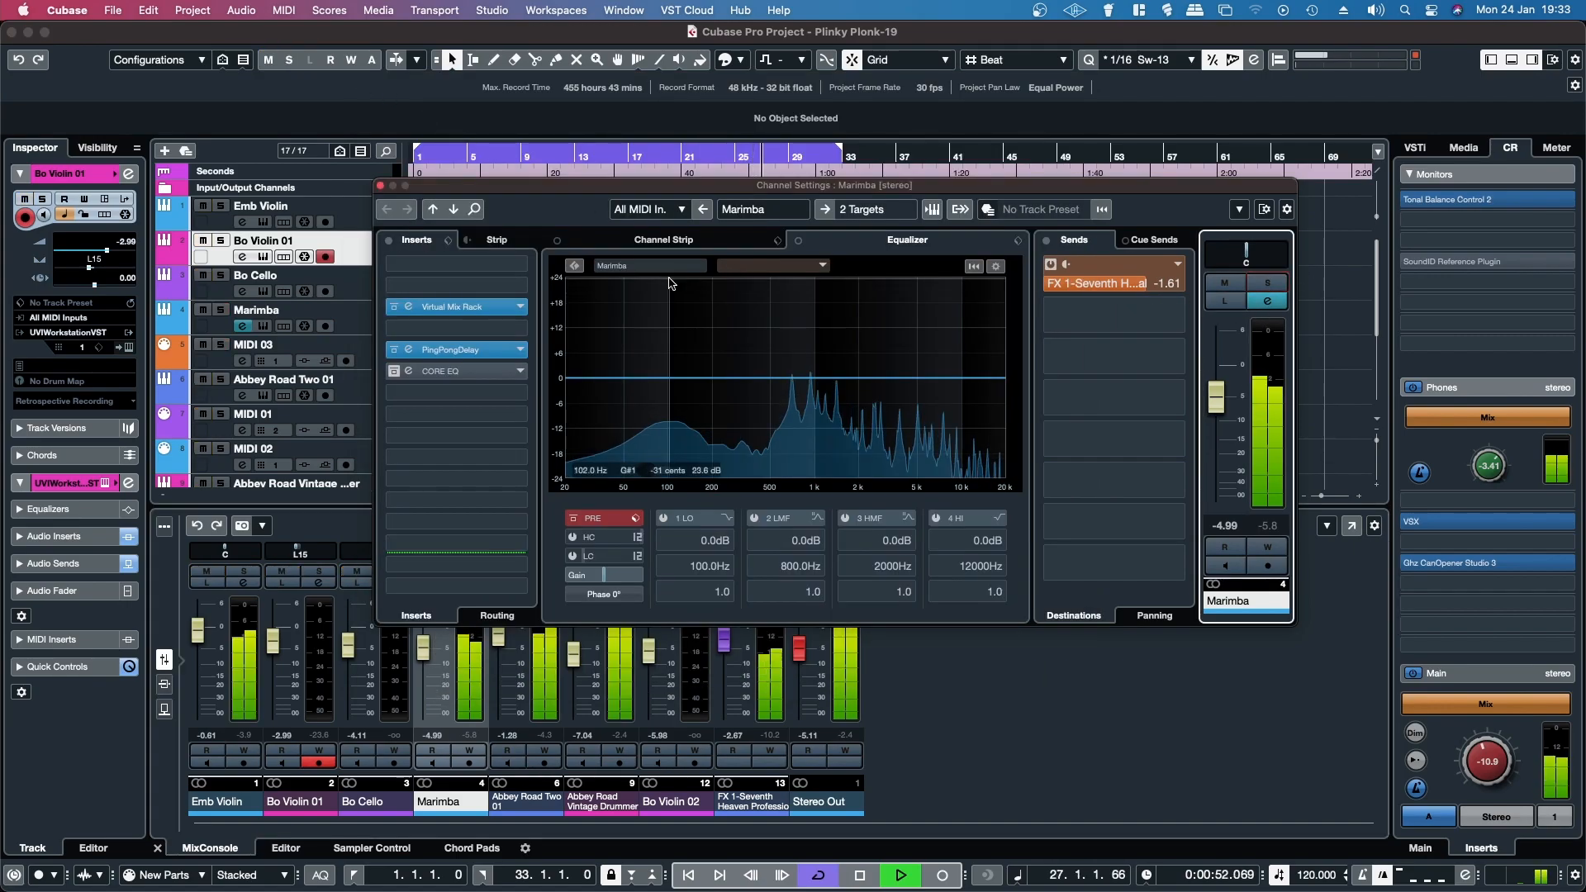
pyautogui.click(380, 186)
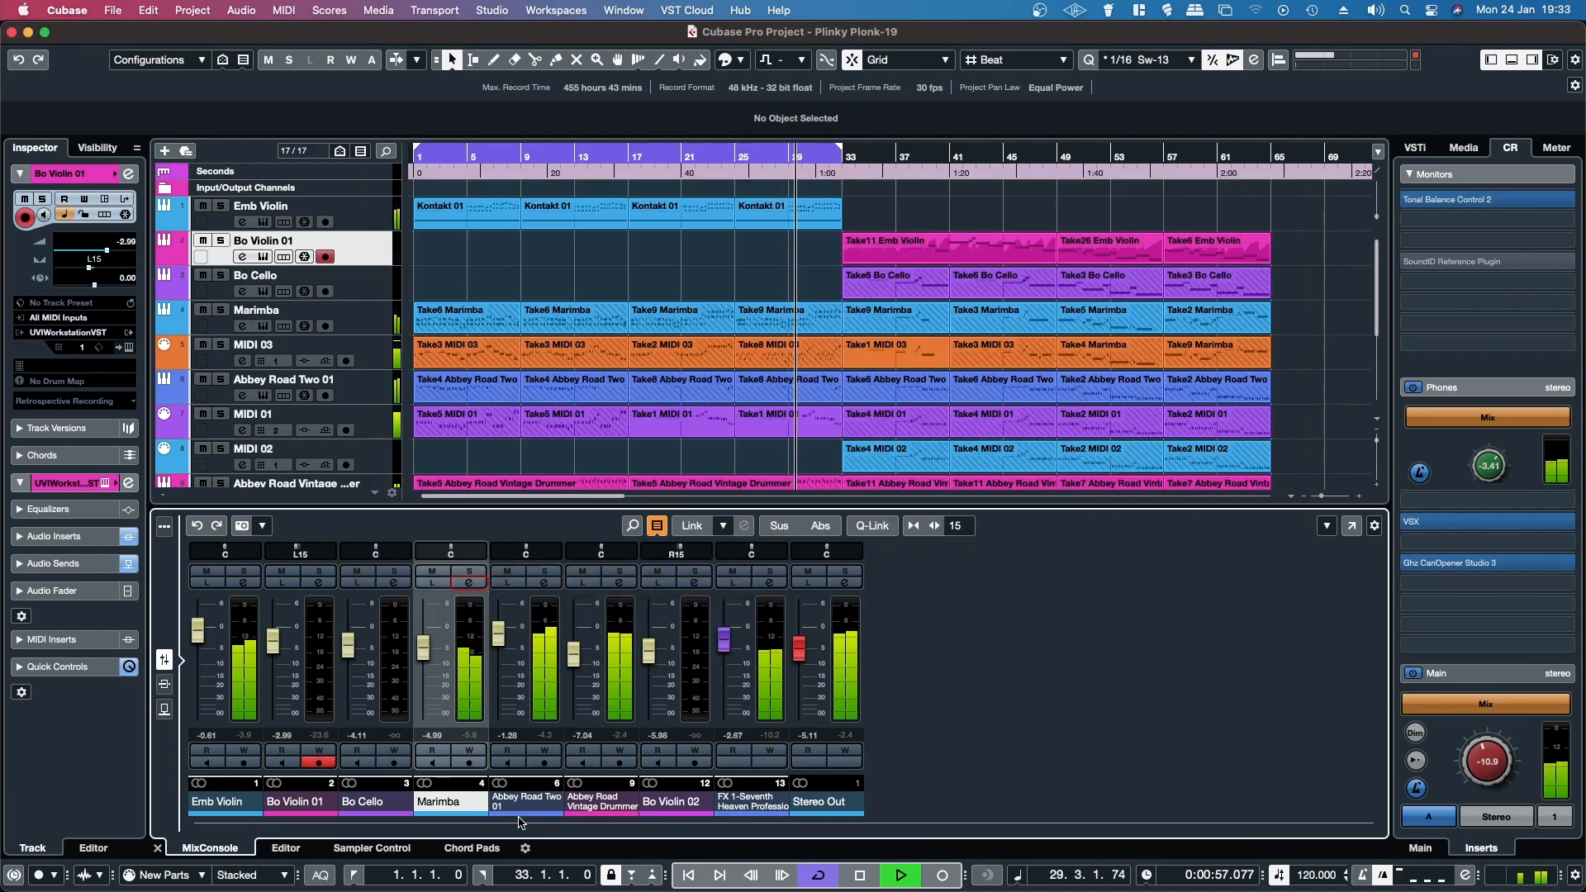
# Step: Solo the Abbey Road Two 01 channel and open its channel settings
pyautogui.click(544, 572)
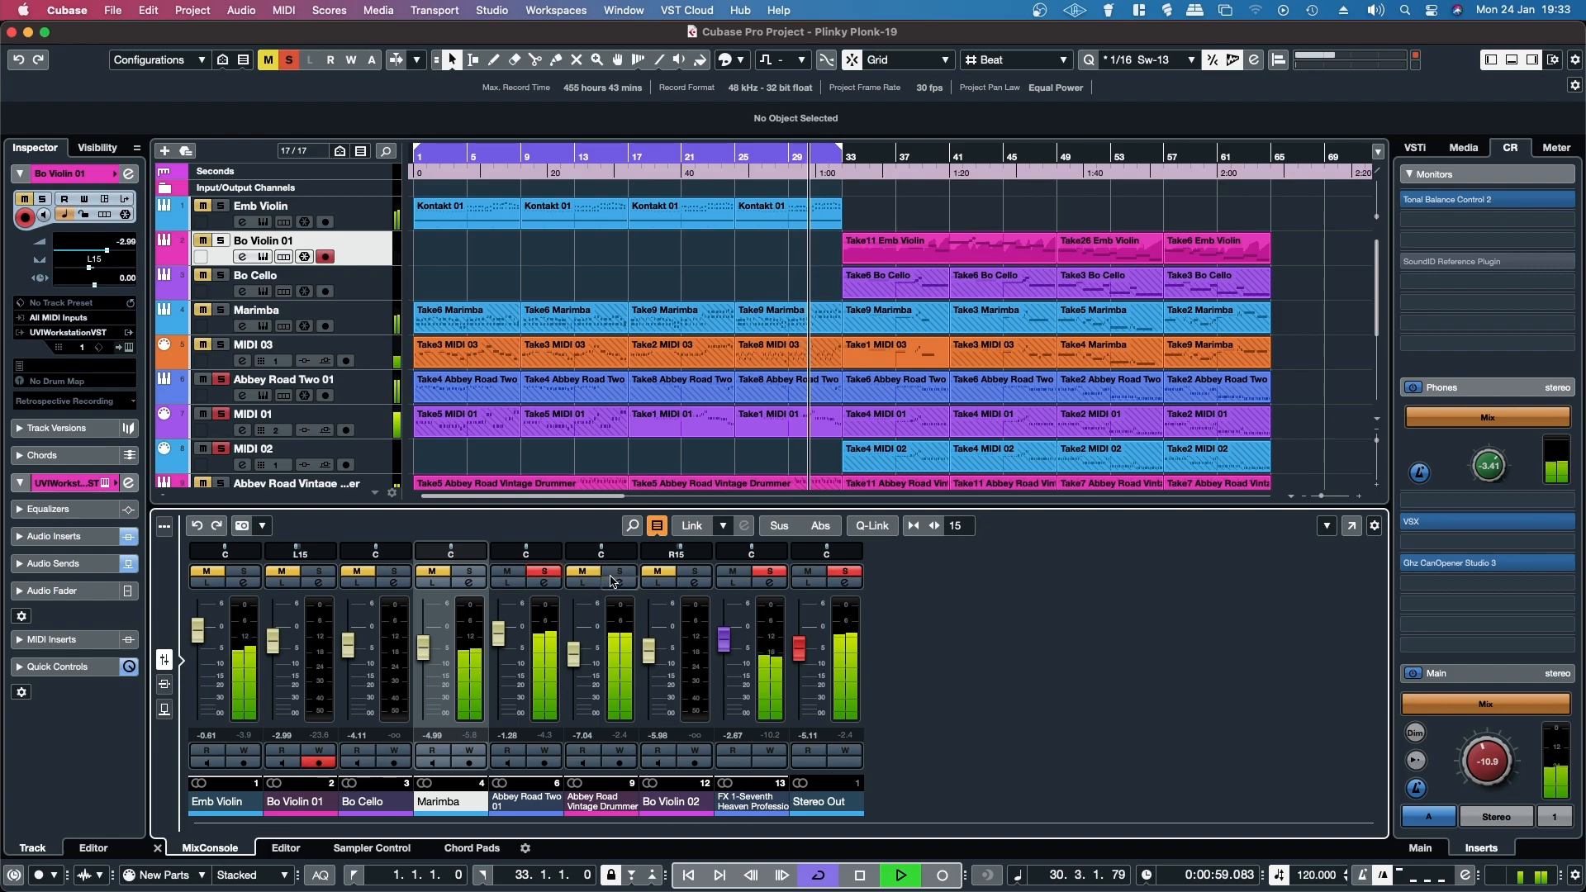
pyautogui.click(545, 581)
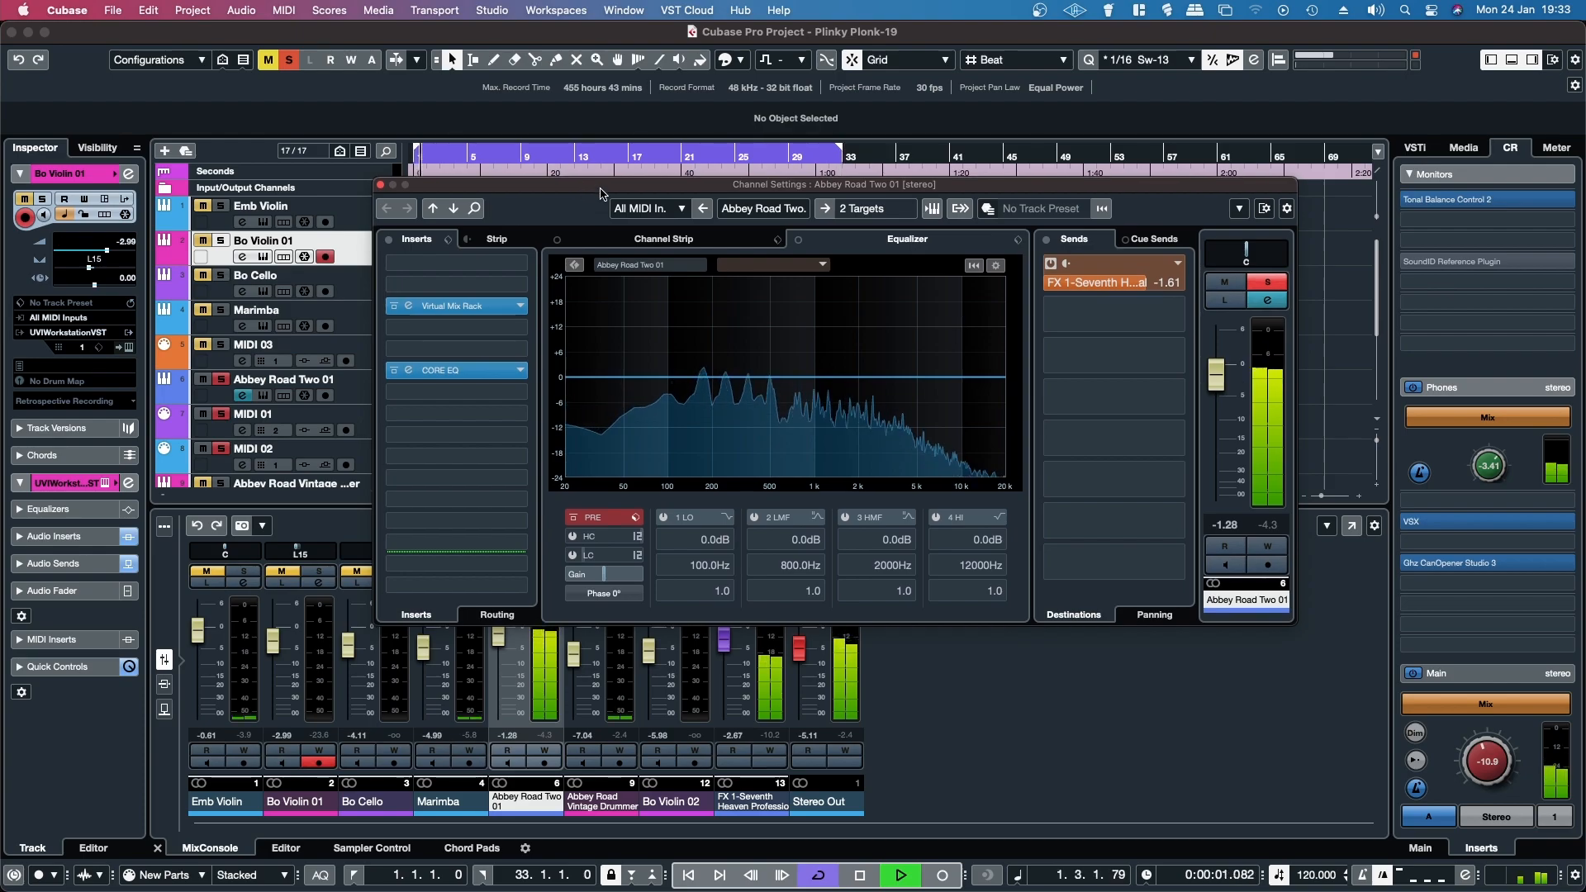
pyautogui.moveTo(585, 183); pyautogui.dragTo(579, 171)
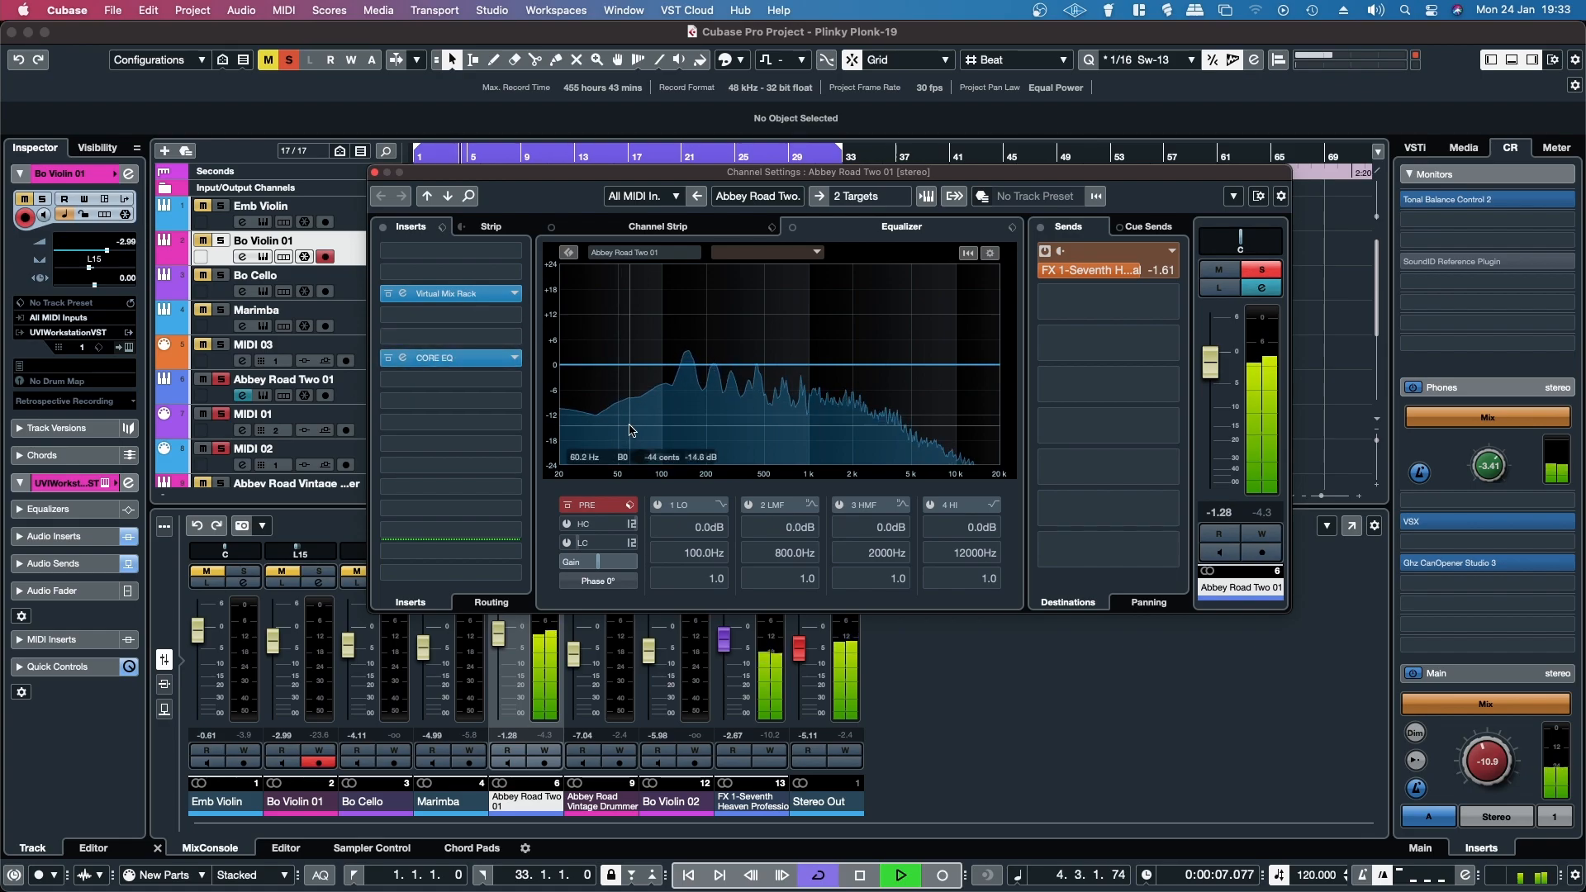
# Step: Open the CORE EQ insert on Abbey Road Two 01 to examine its band settings, and close it again
pyautogui.click(450, 358)
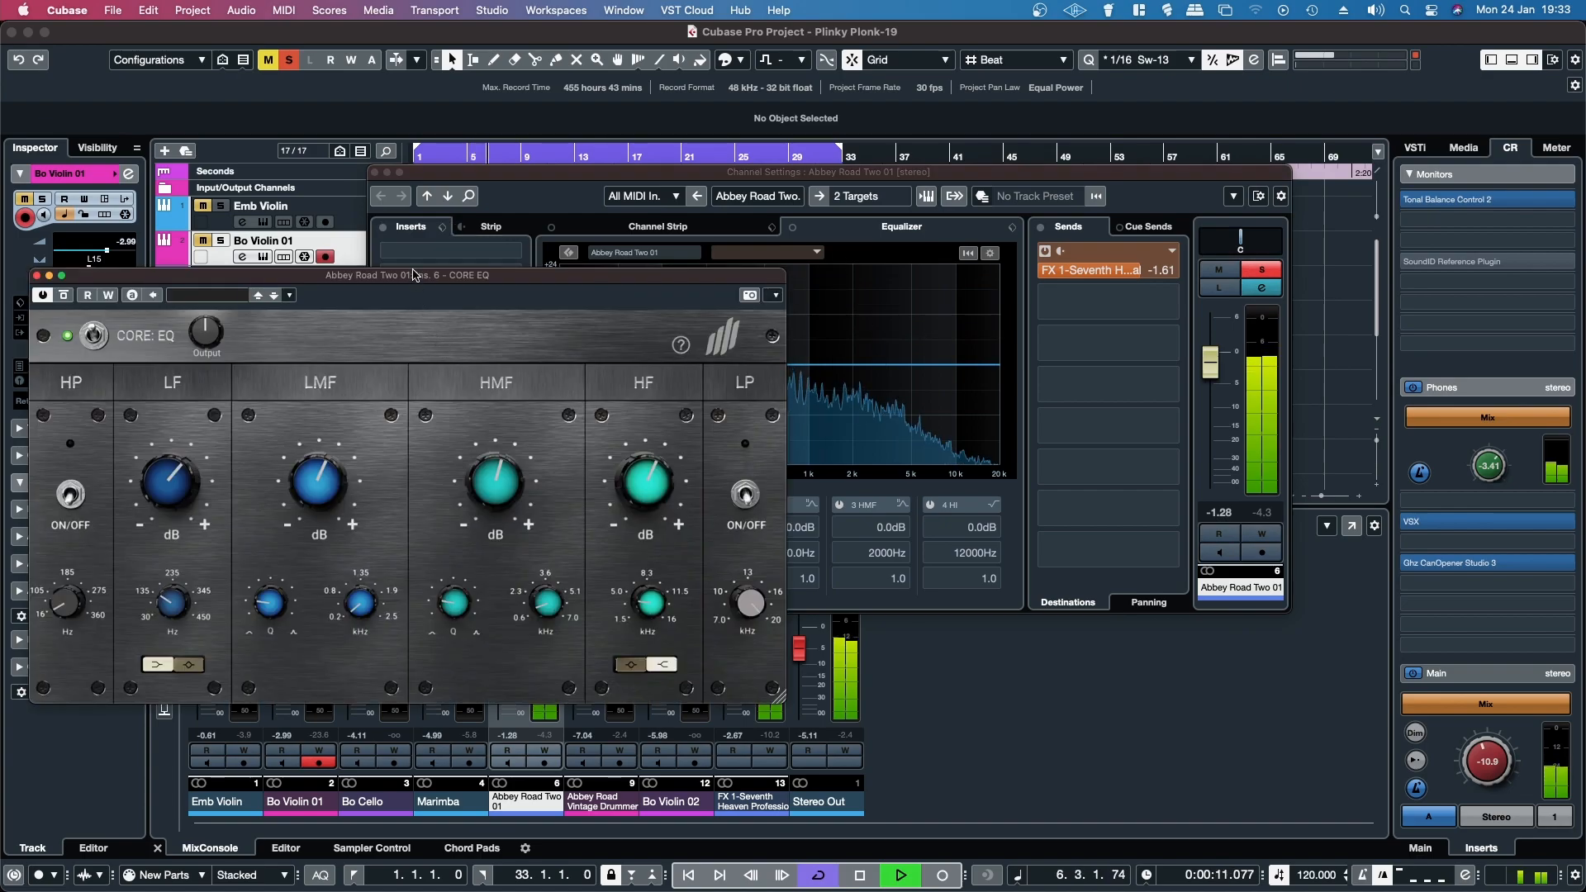
pyautogui.moveTo(408, 279); pyautogui.dragTo(937, 313)
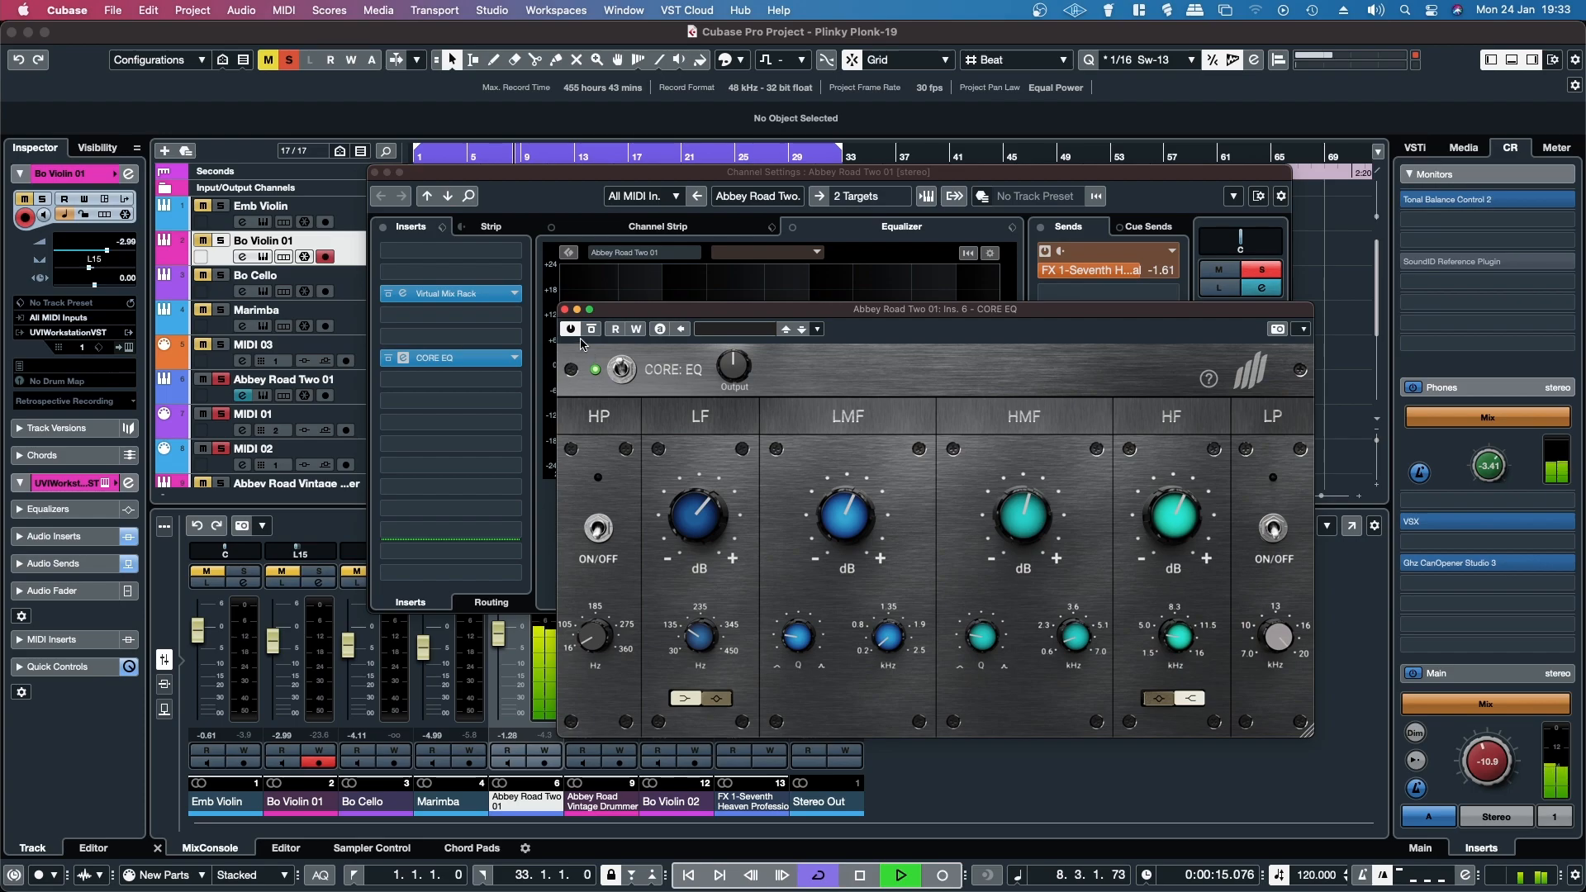
pyautogui.click(564, 310)
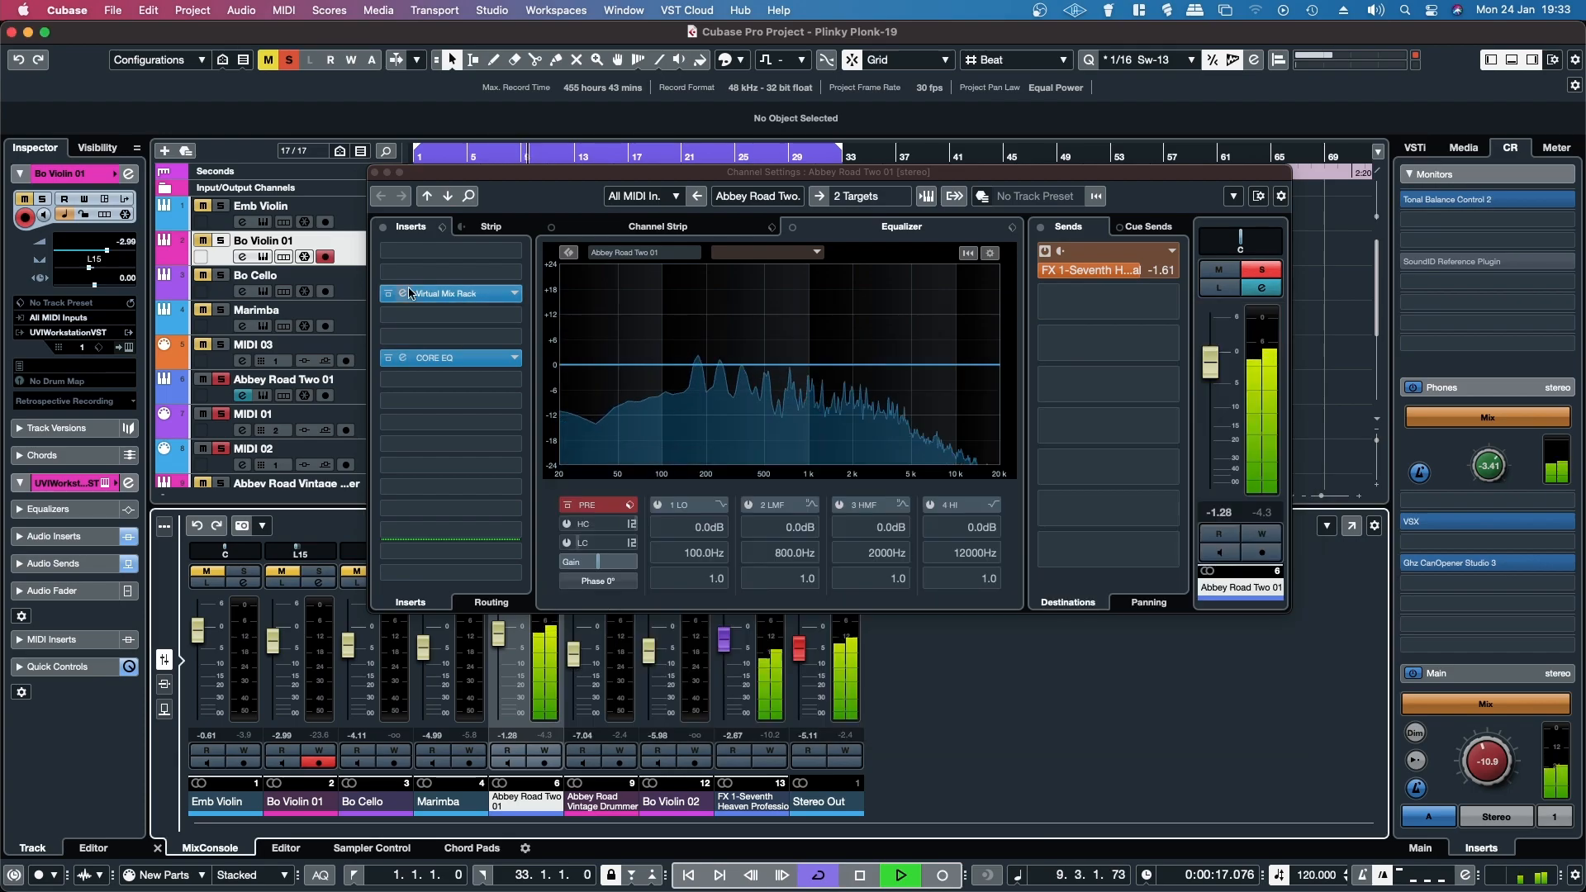
# Step: Open Abbey Road Two 01's Virtual Mix Rack, compare the sound bypassed and active, and check the FG-Dynamics output level
pyautogui.click(446, 293)
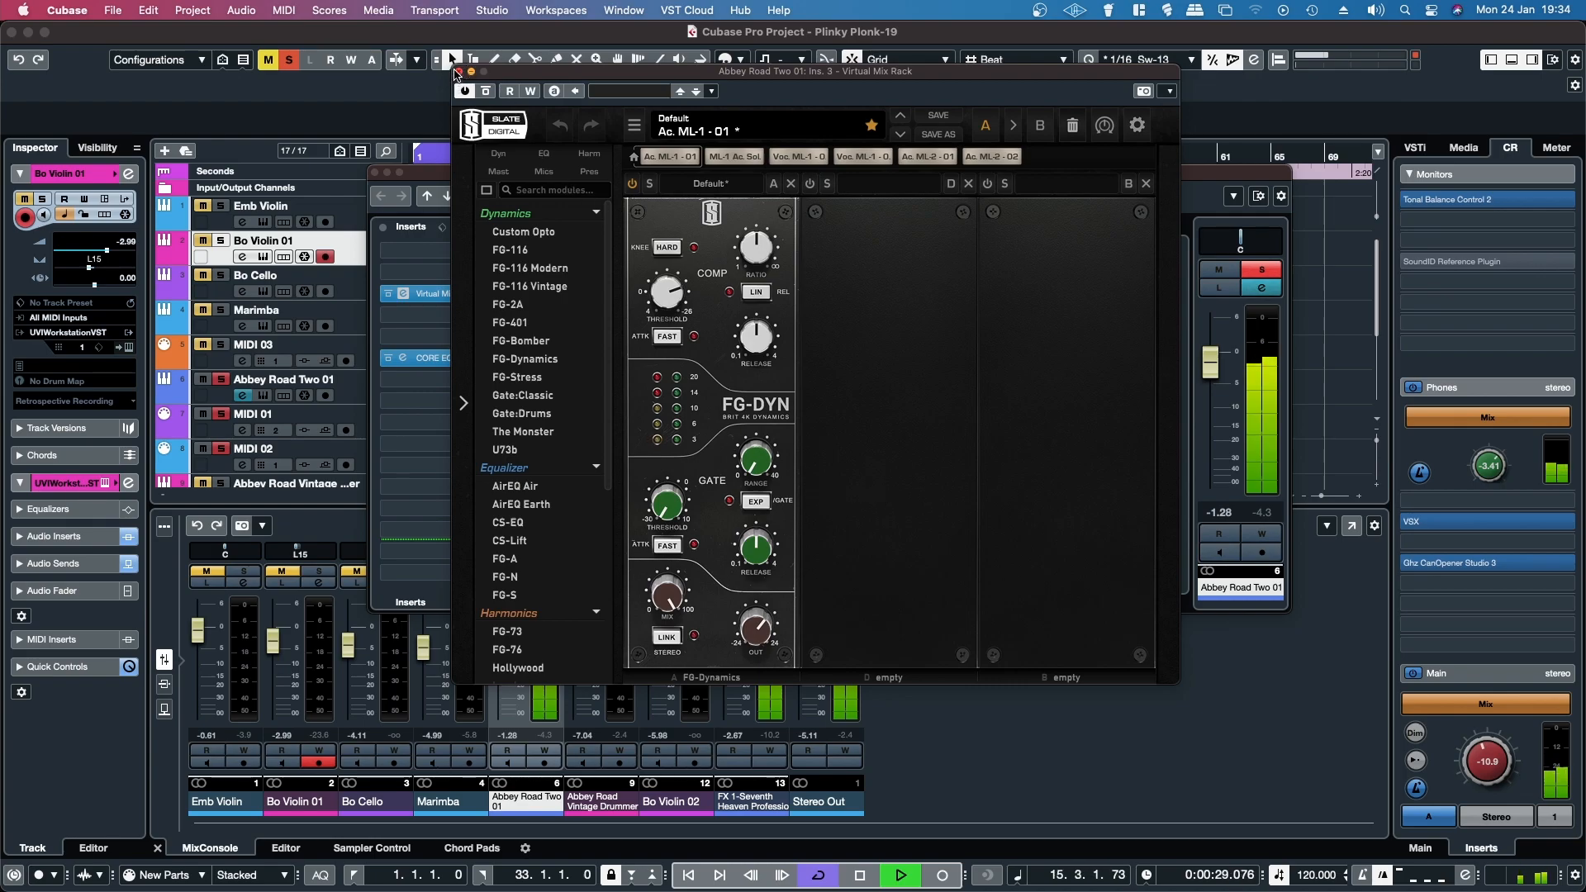
pyautogui.click(482, 91)
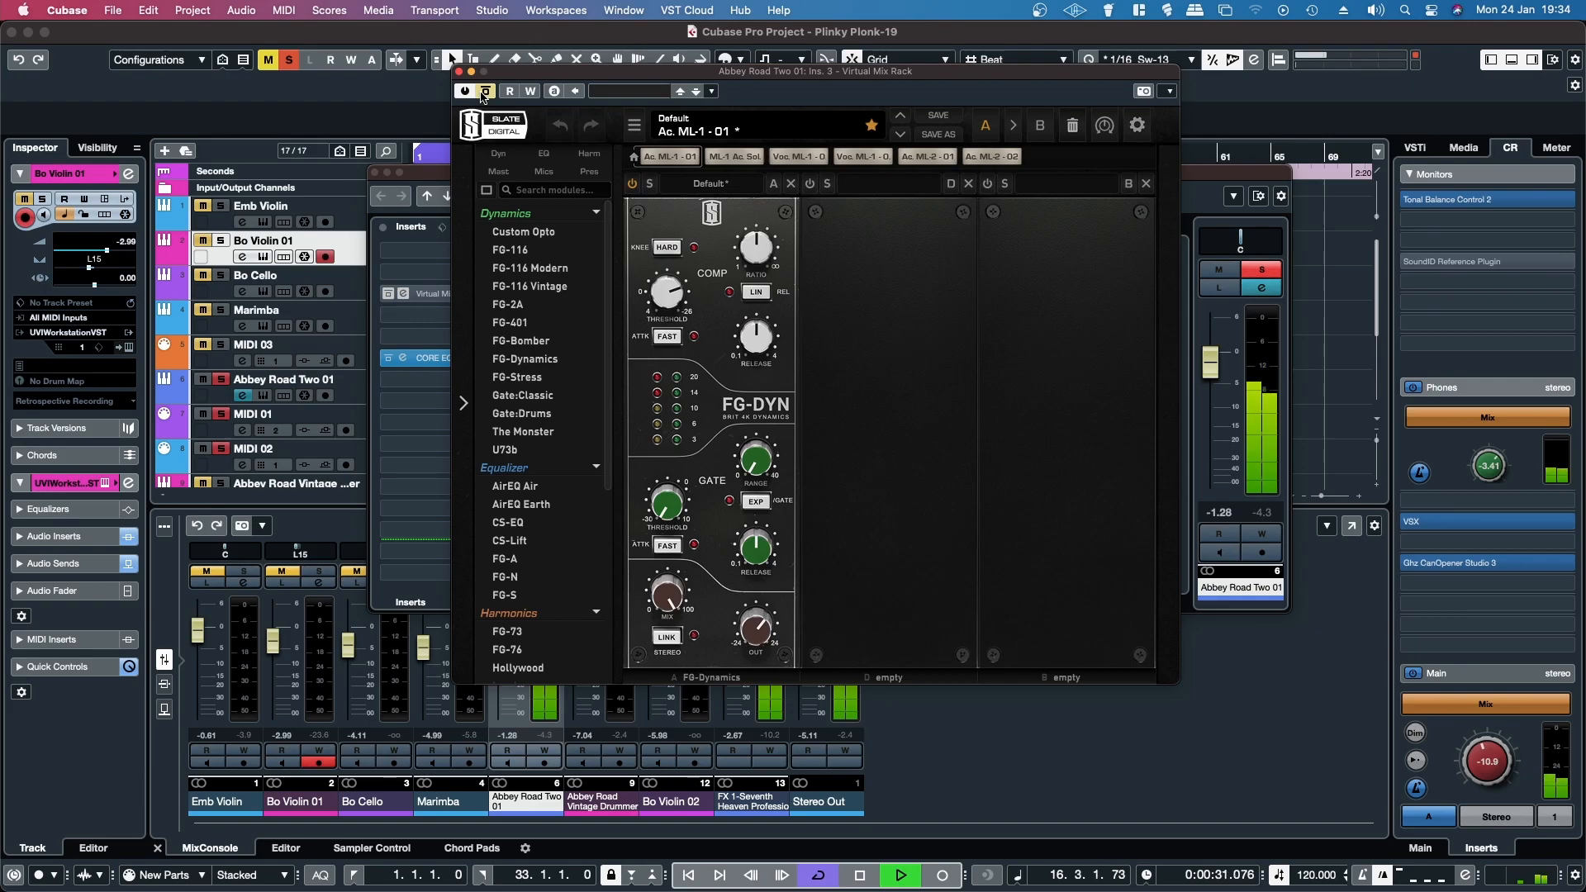
pyautogui.click(485, 92)
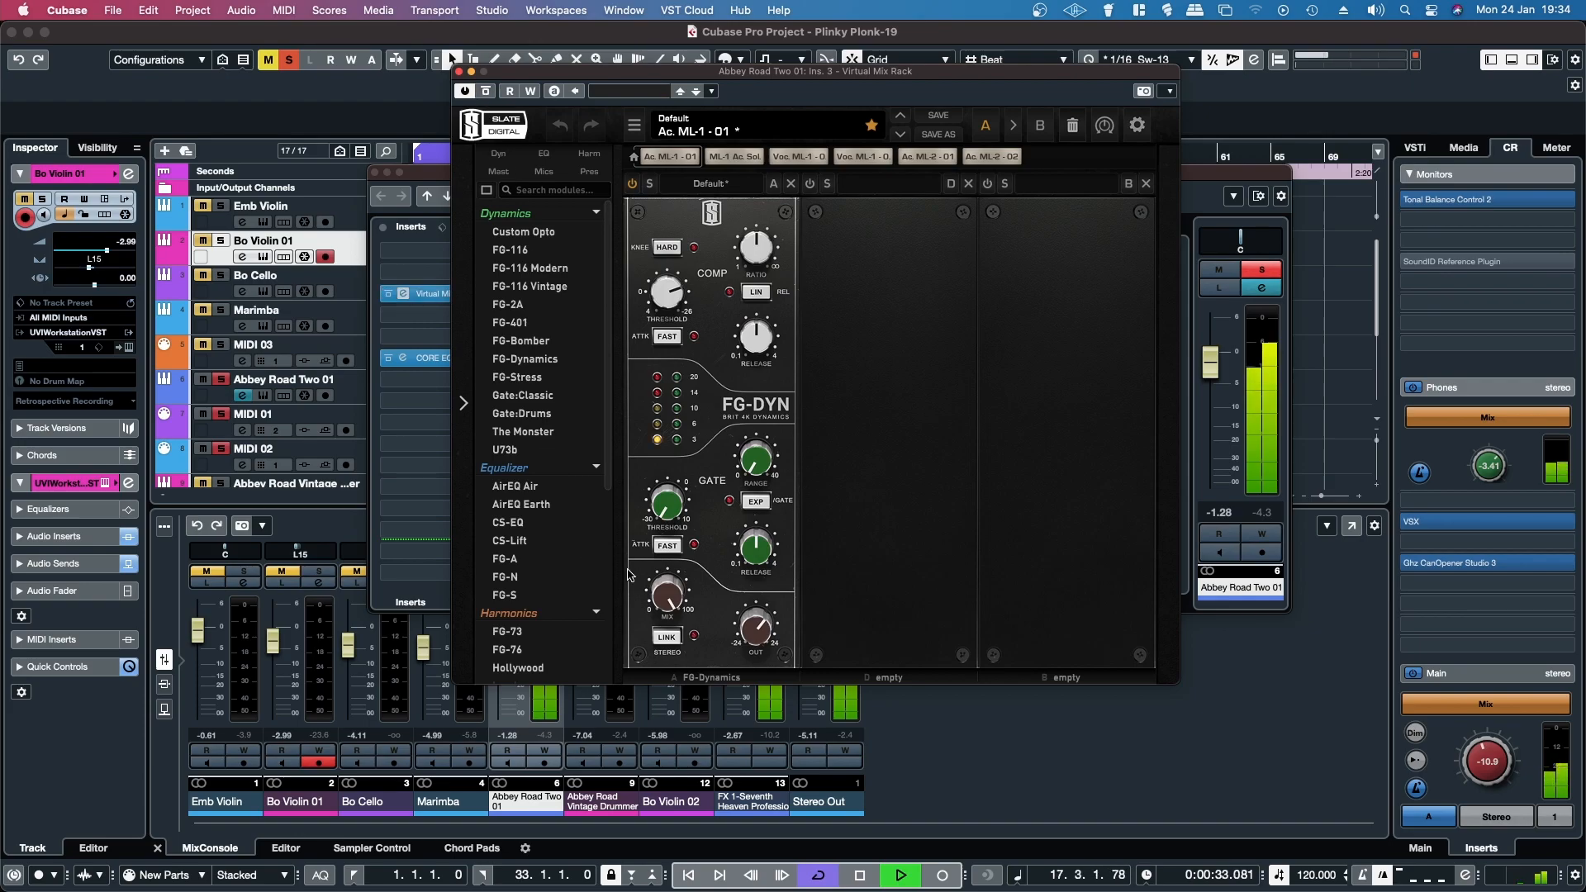
pyautogui.moveTo(751, 638)
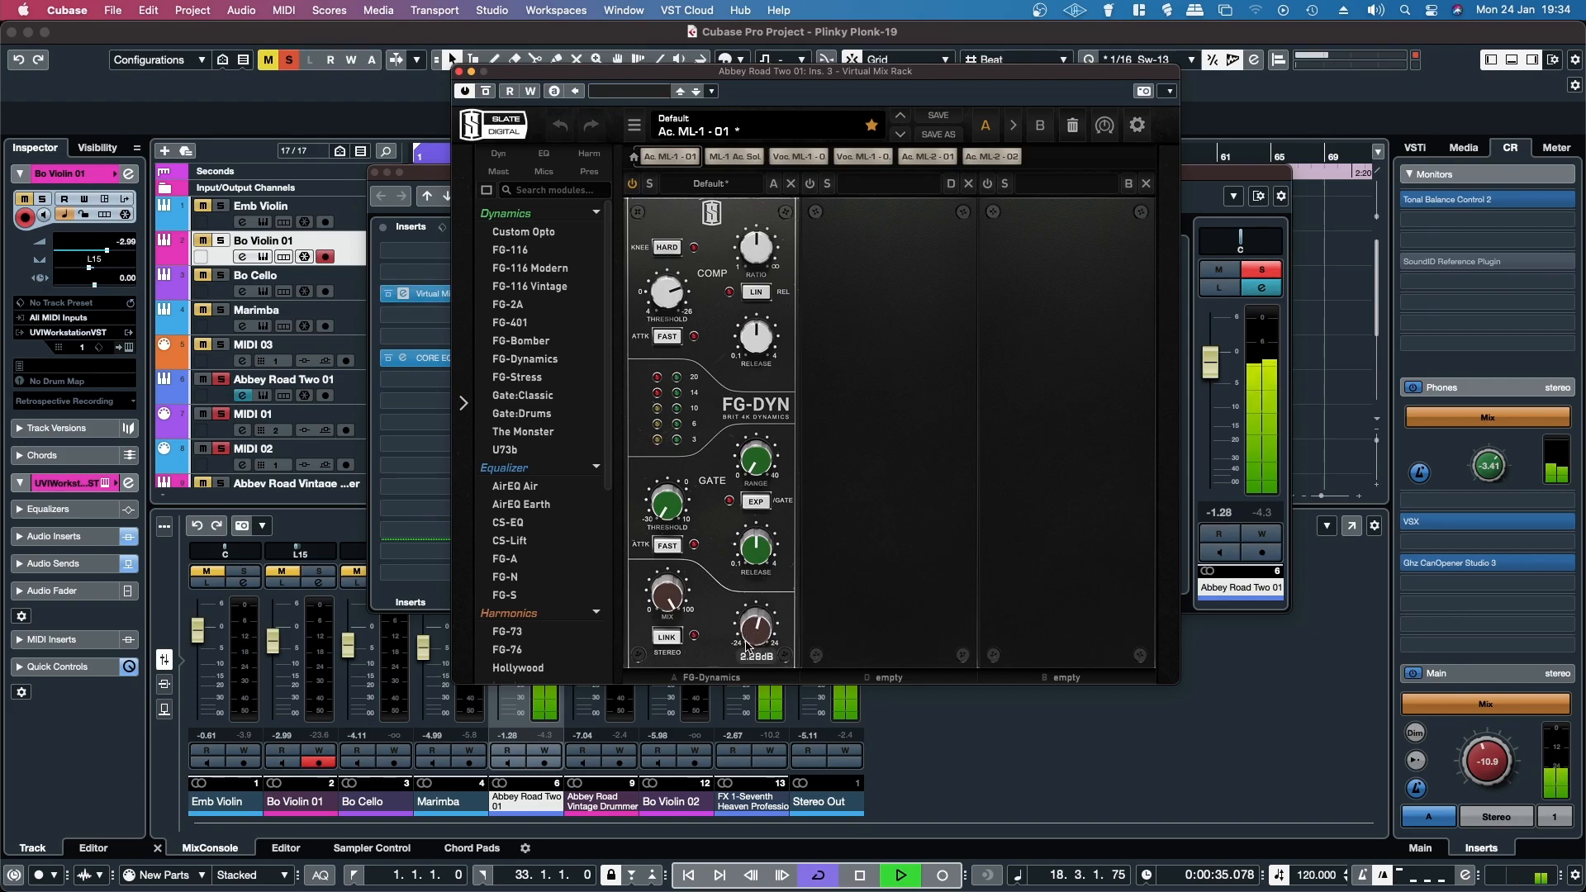
# Step: Raise the Abbey Road Two 01 fader to 2.34 and compare the channel with its Virtual Mix Rack bypassed and active
pyautogui.moveTo(1218, 378); pyautogui.dragTo(1219, 361)
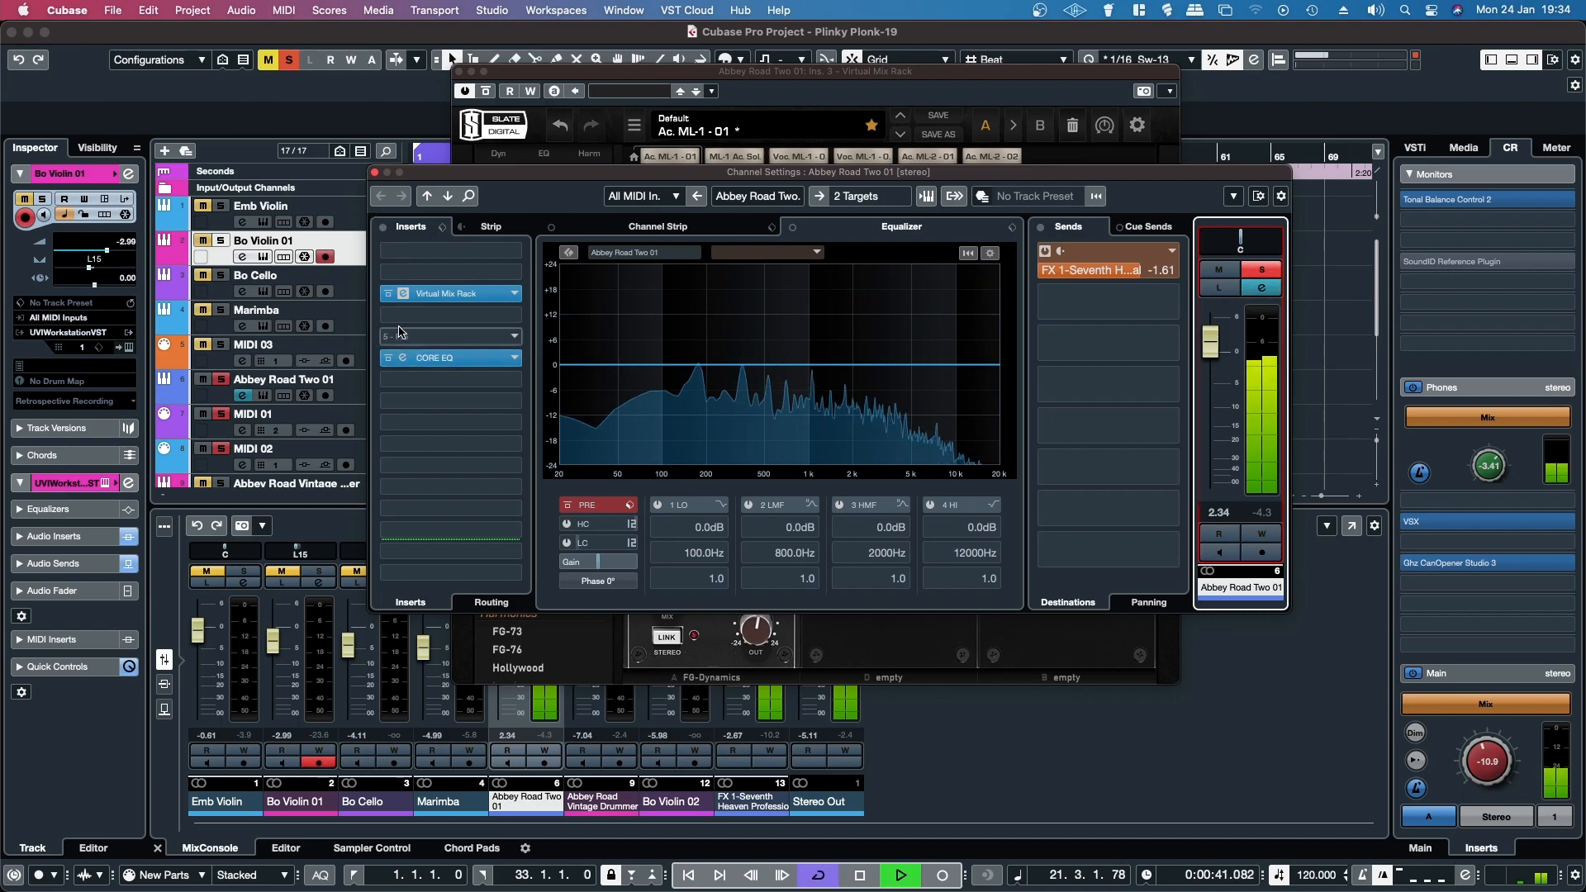
pyautogui.click(388, 295)
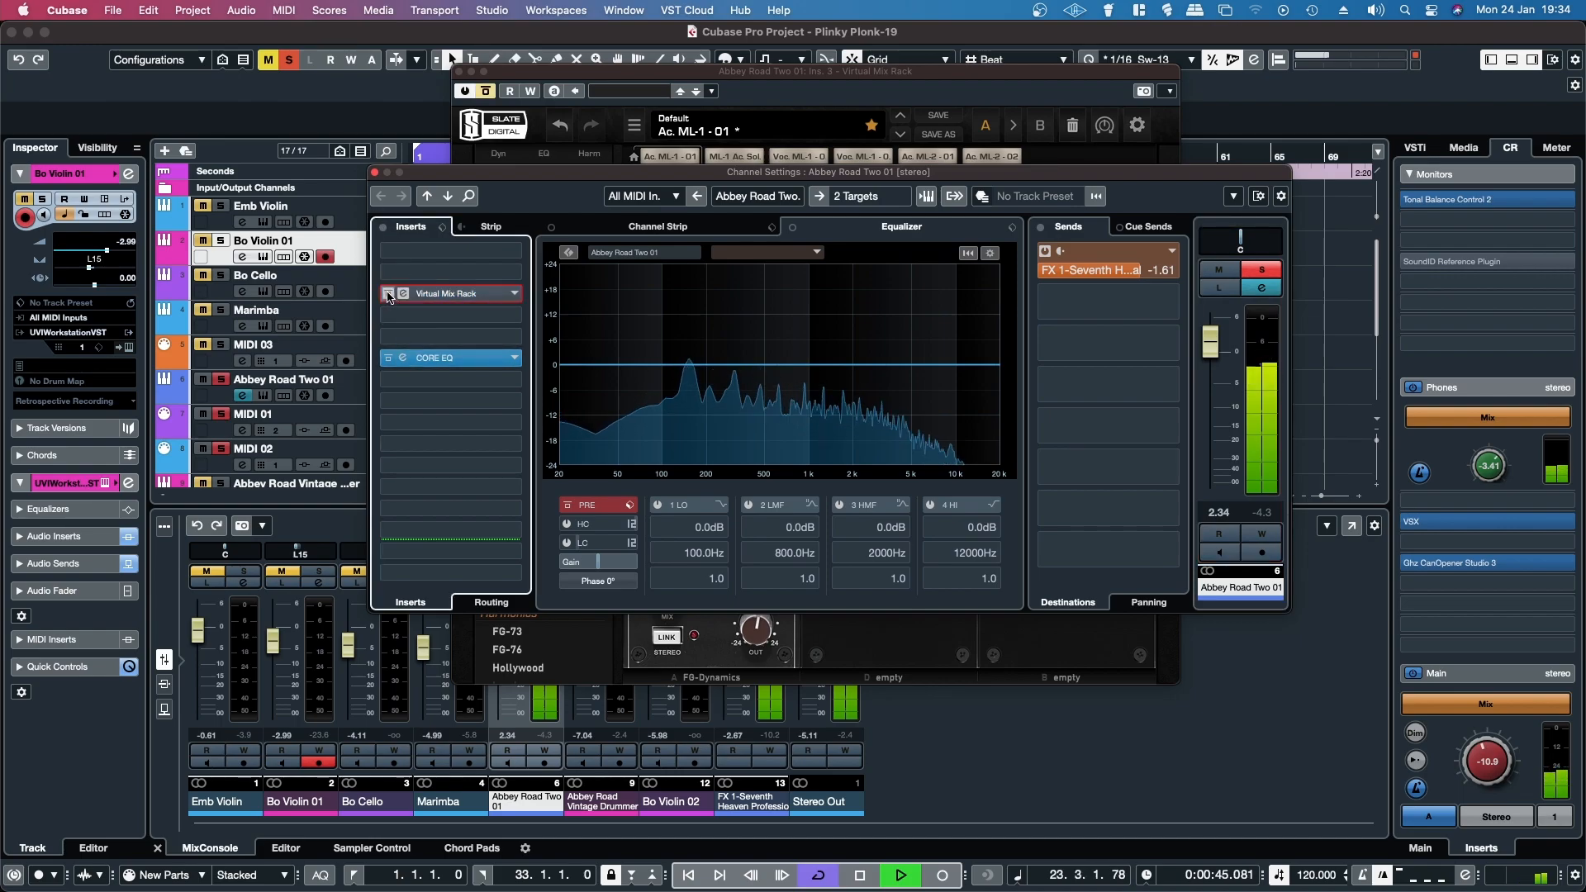
pyautogui.click(389, 295)
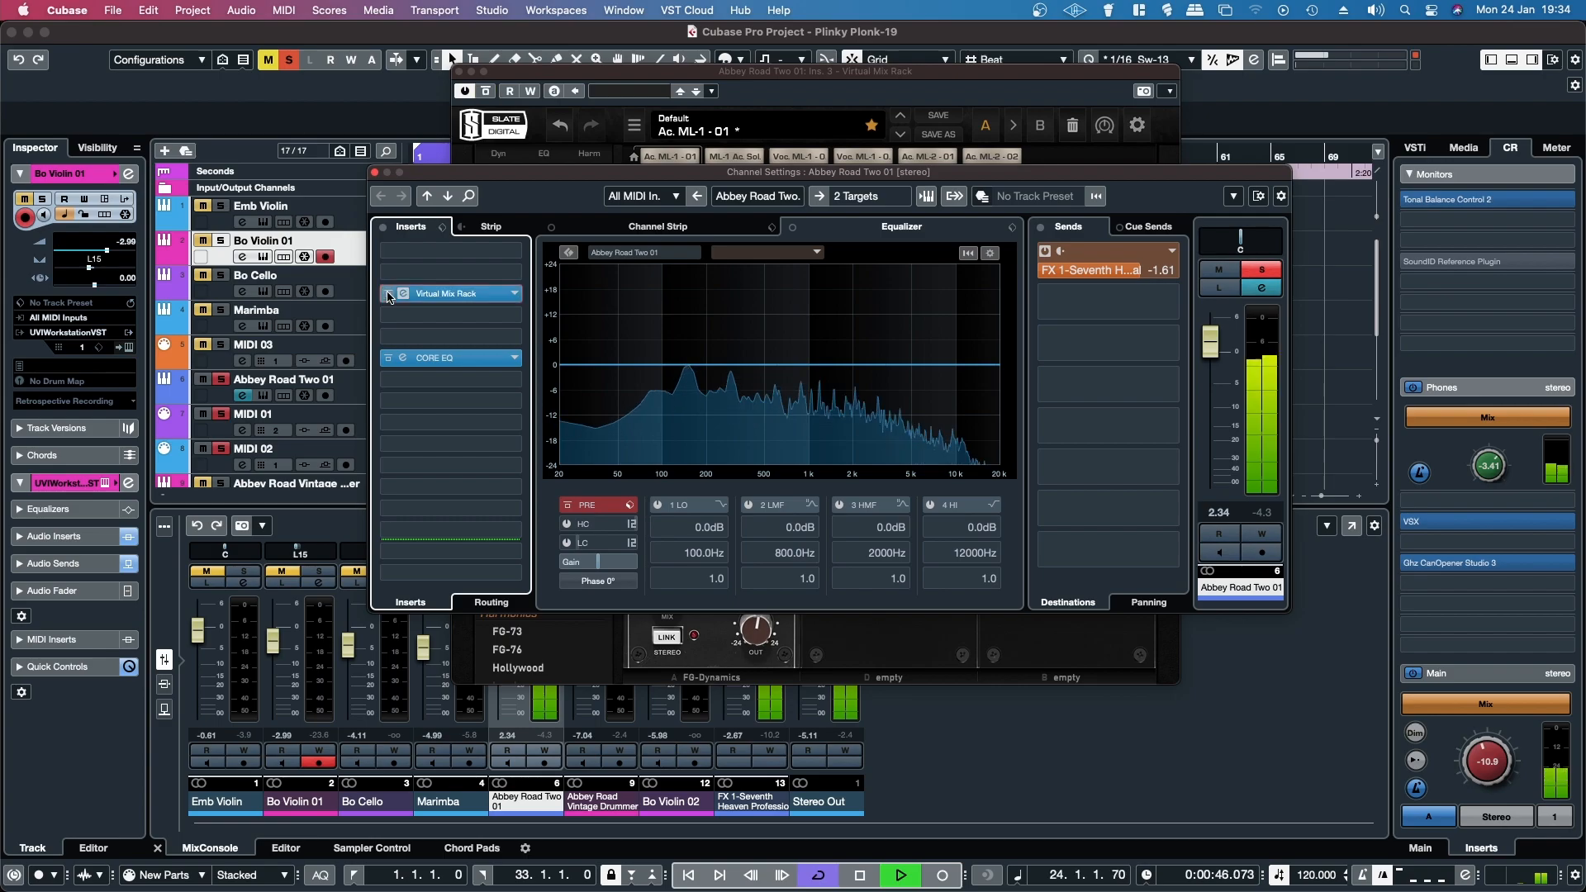
# Step: Close Abbey Road Two 01's channel settings and Virtual Mix Rack, and turn its solo off
pyautogui.click(375, 172)
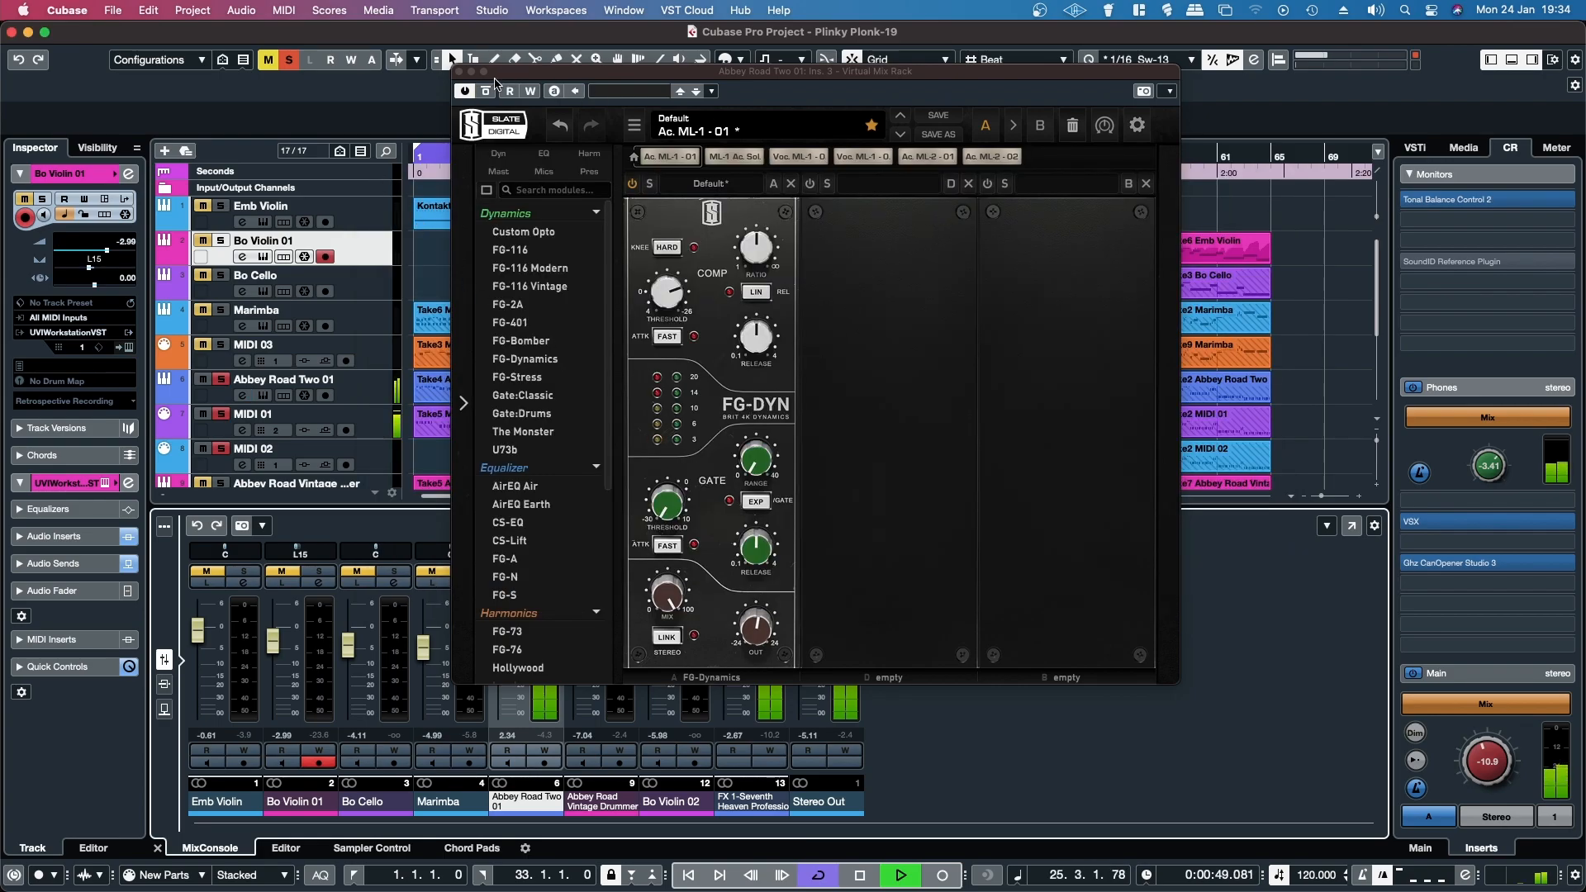
pyautogui.click(460, 74)
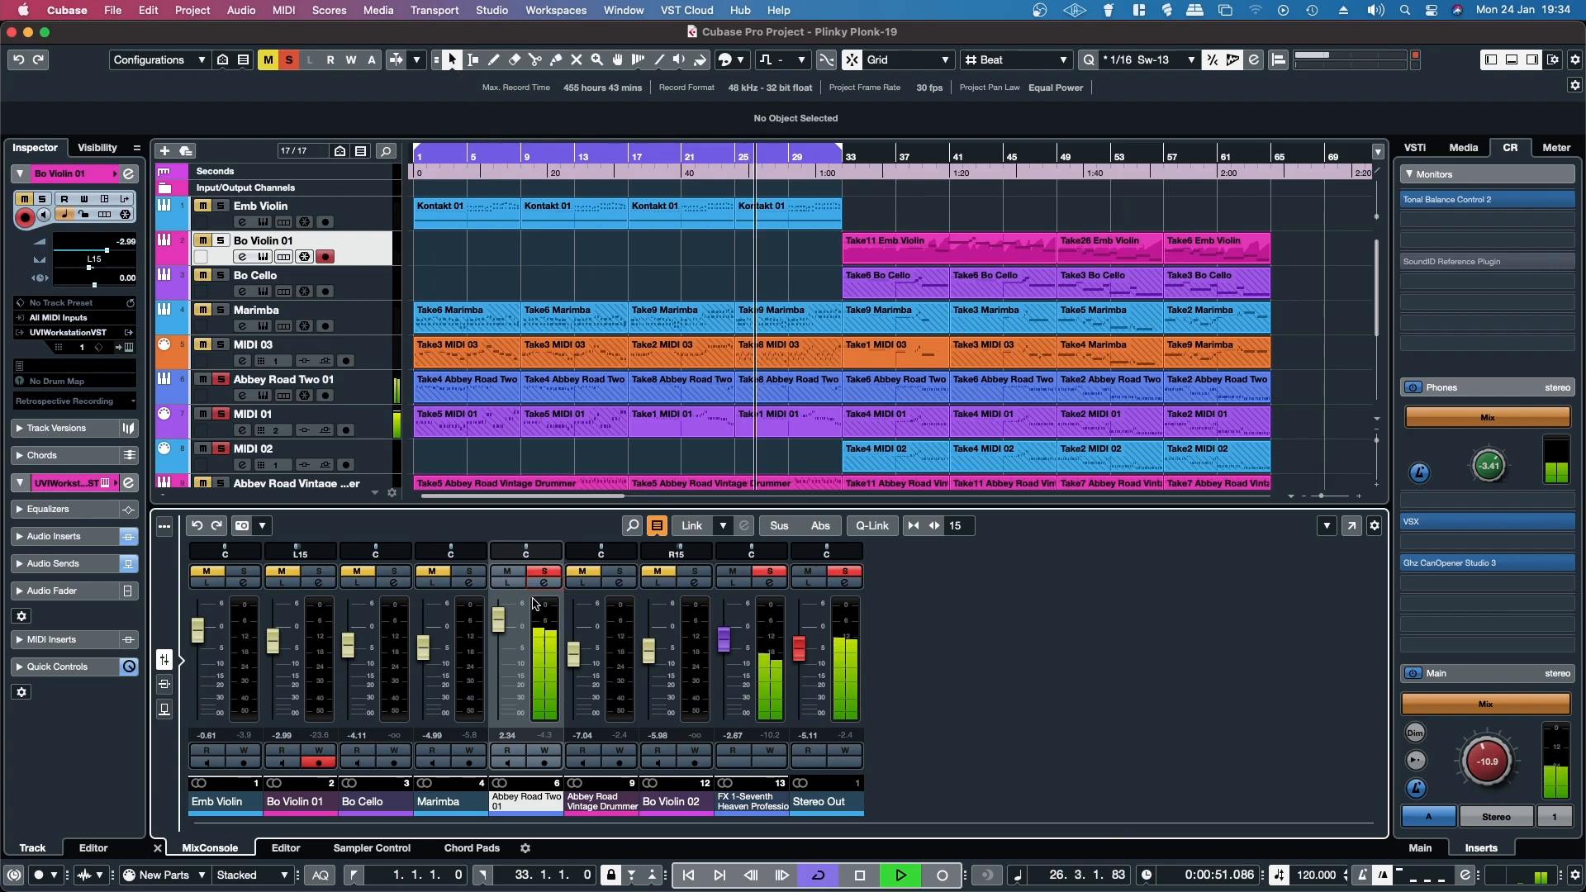
pyautogui.click(541, 571)
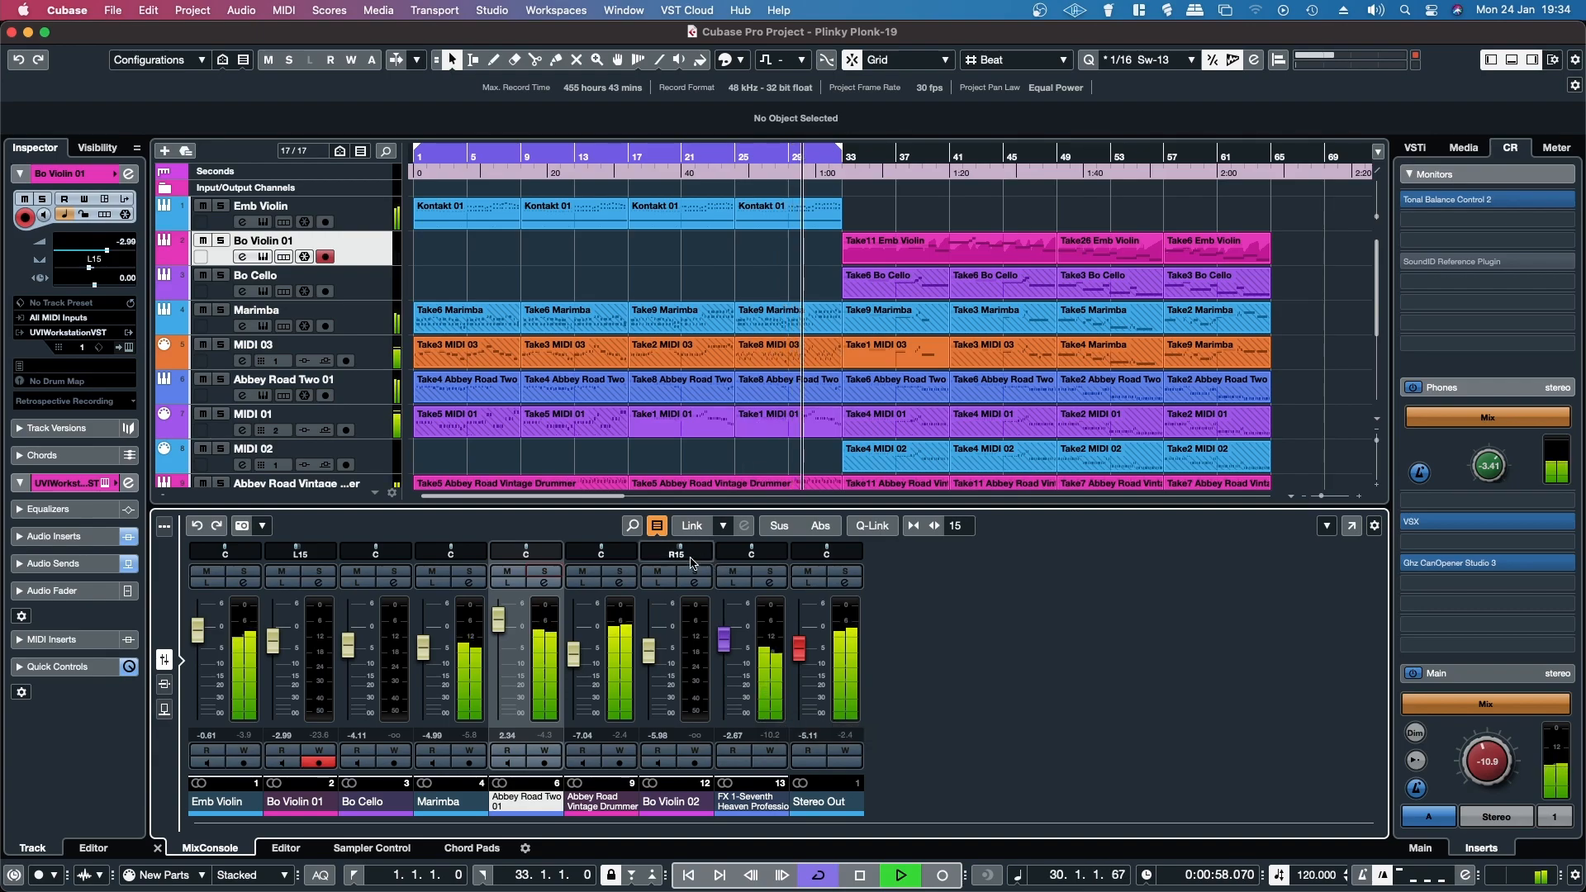
# Step: Solo the Abbey Road Vintage Drummer channel and open the Virtual Mix Rack from its channel settings
pyautogui.click(620, 571)
pyautogui.click(616, 583)
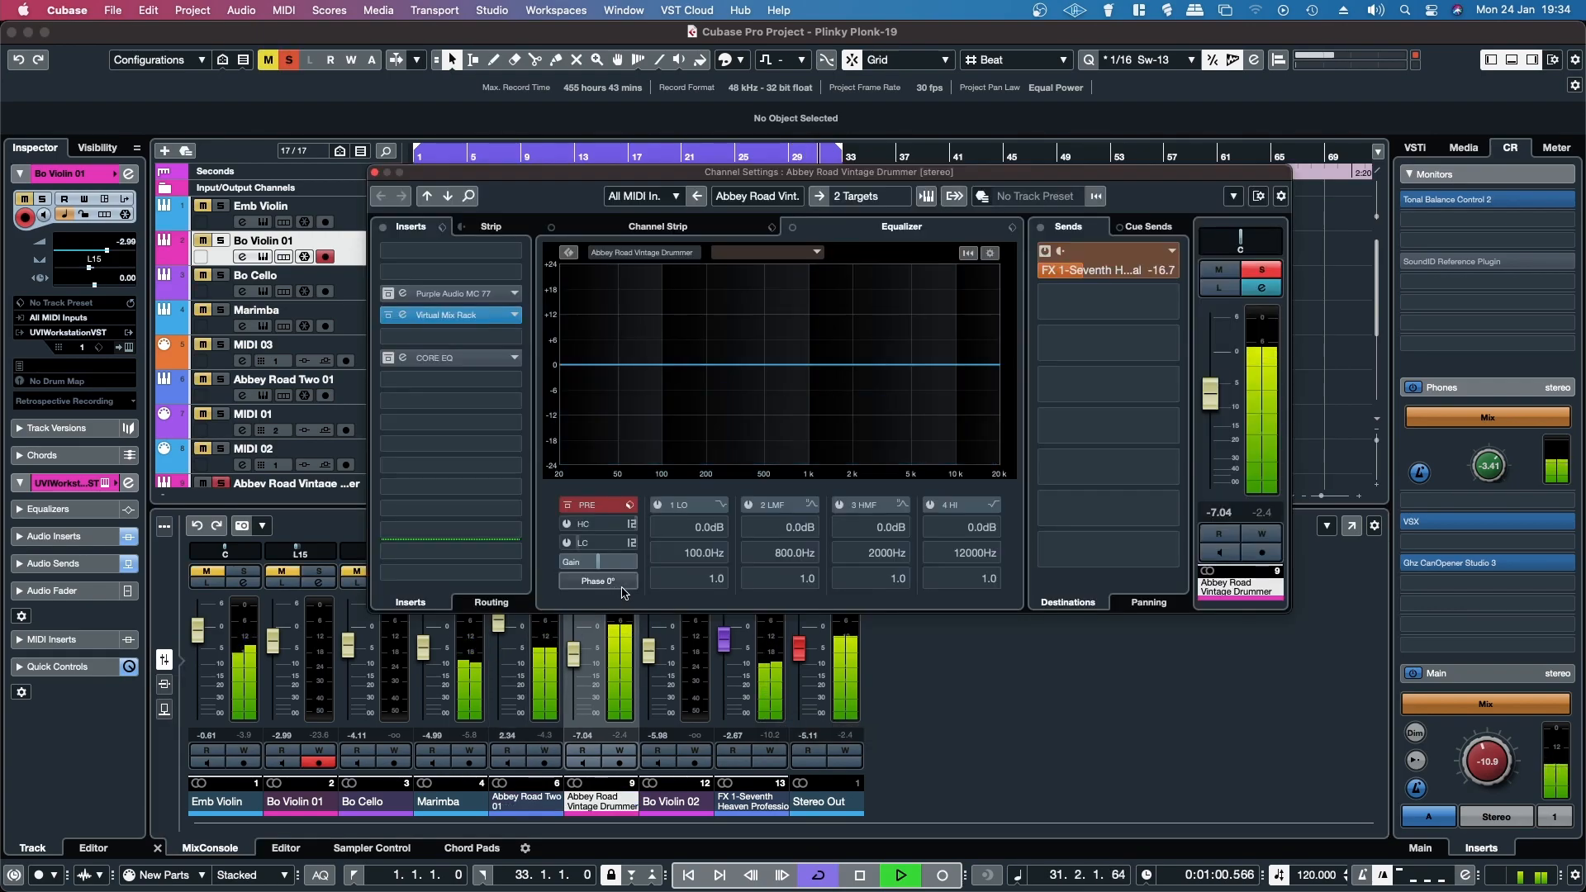
pyautogui.click(425, 315)
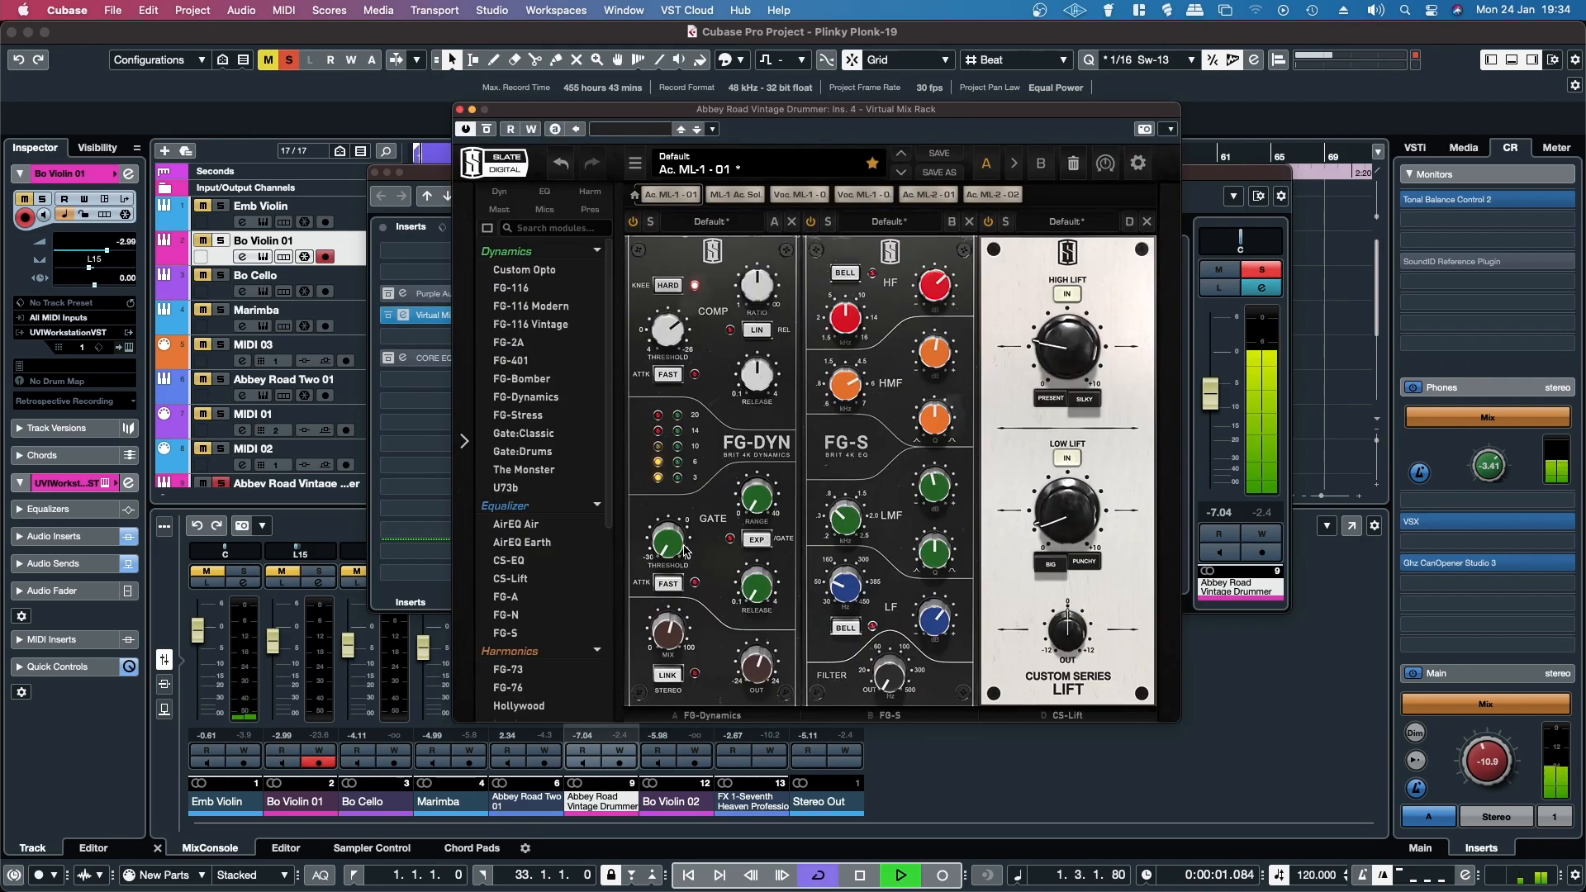
# Step: Try the FG-Dynamics gate on Abbey Road Vintage Drummer with a 3.04 dB threshold, a range of about 29.8 dB and a longer release
pyautogui.moveTo(678, 551); pyautogui.dragTo(676, 529)
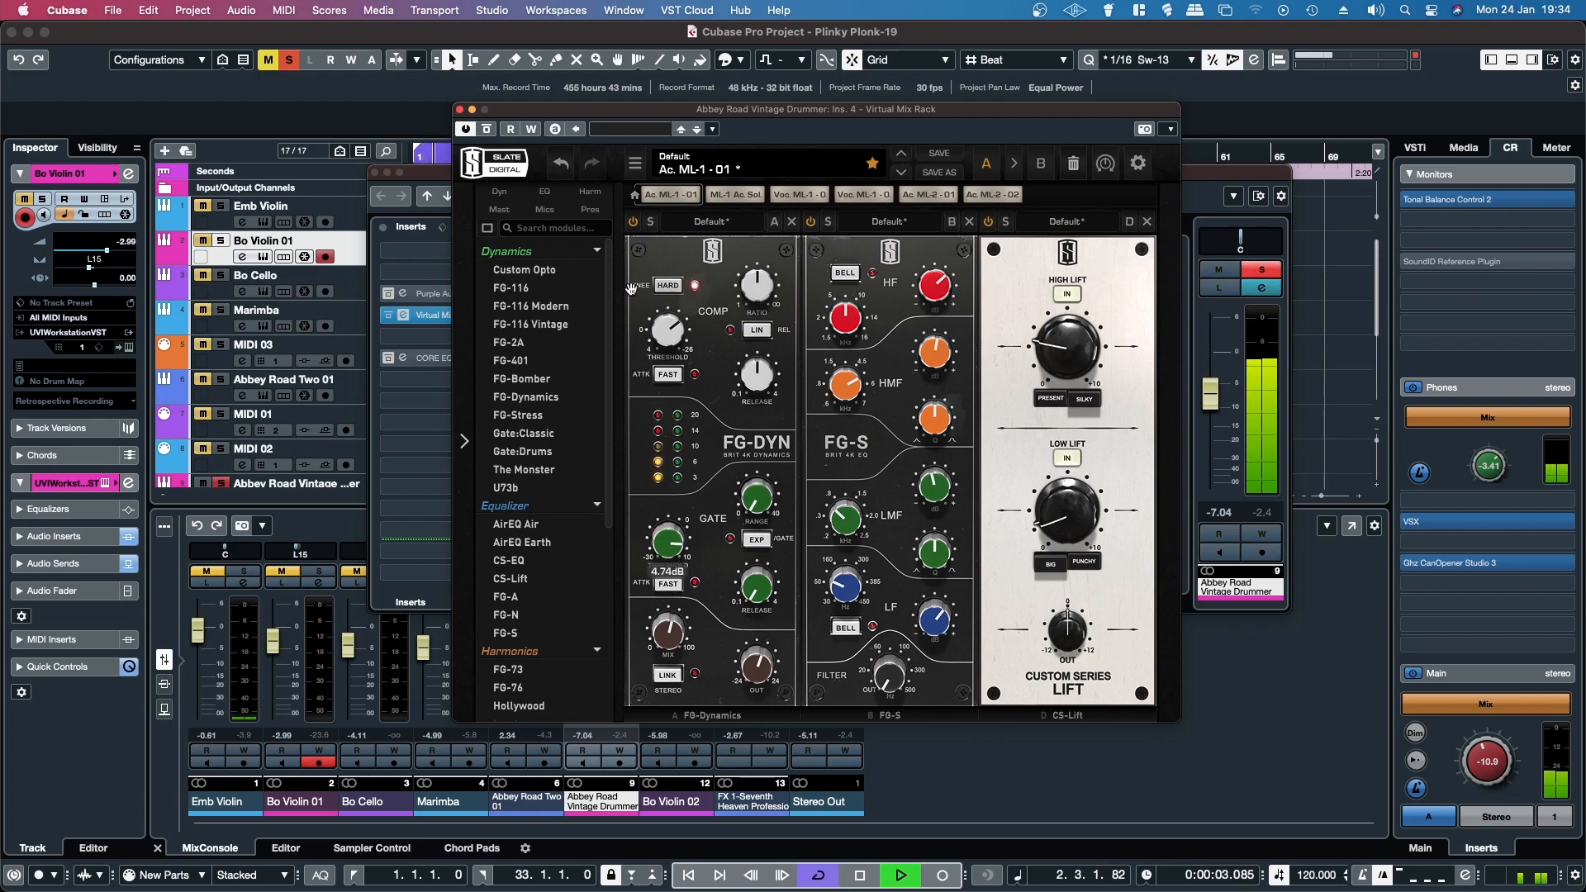
pyautogui.moveTo(756, 498); pyautogui.dragTo(744, 373)
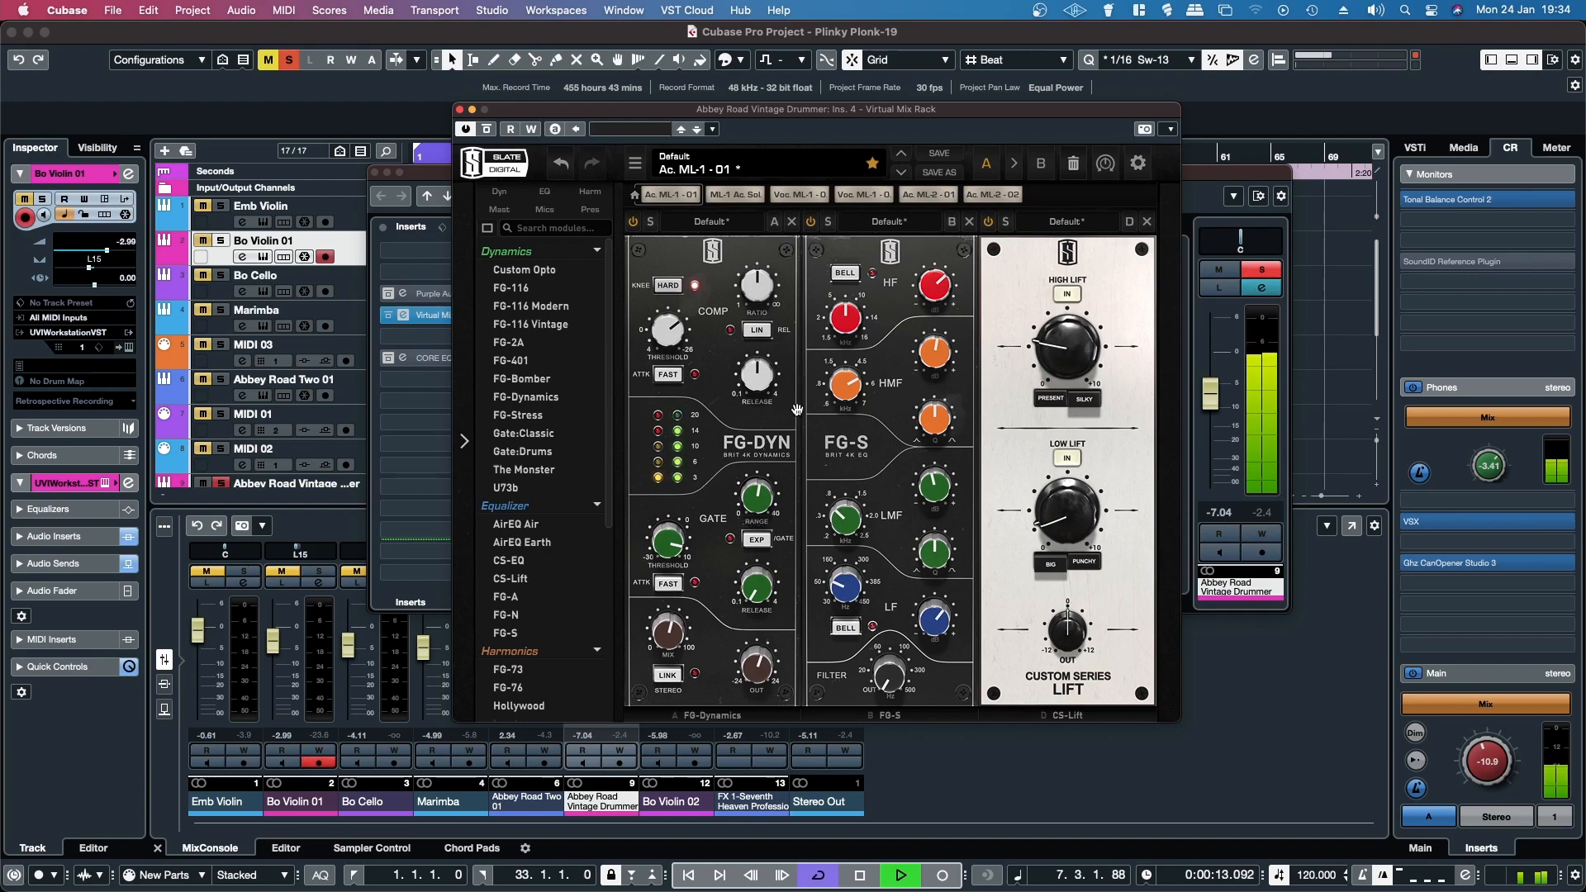
pyautogui.moveTo(753, 502); pyautogui.dragTo(742, 482)
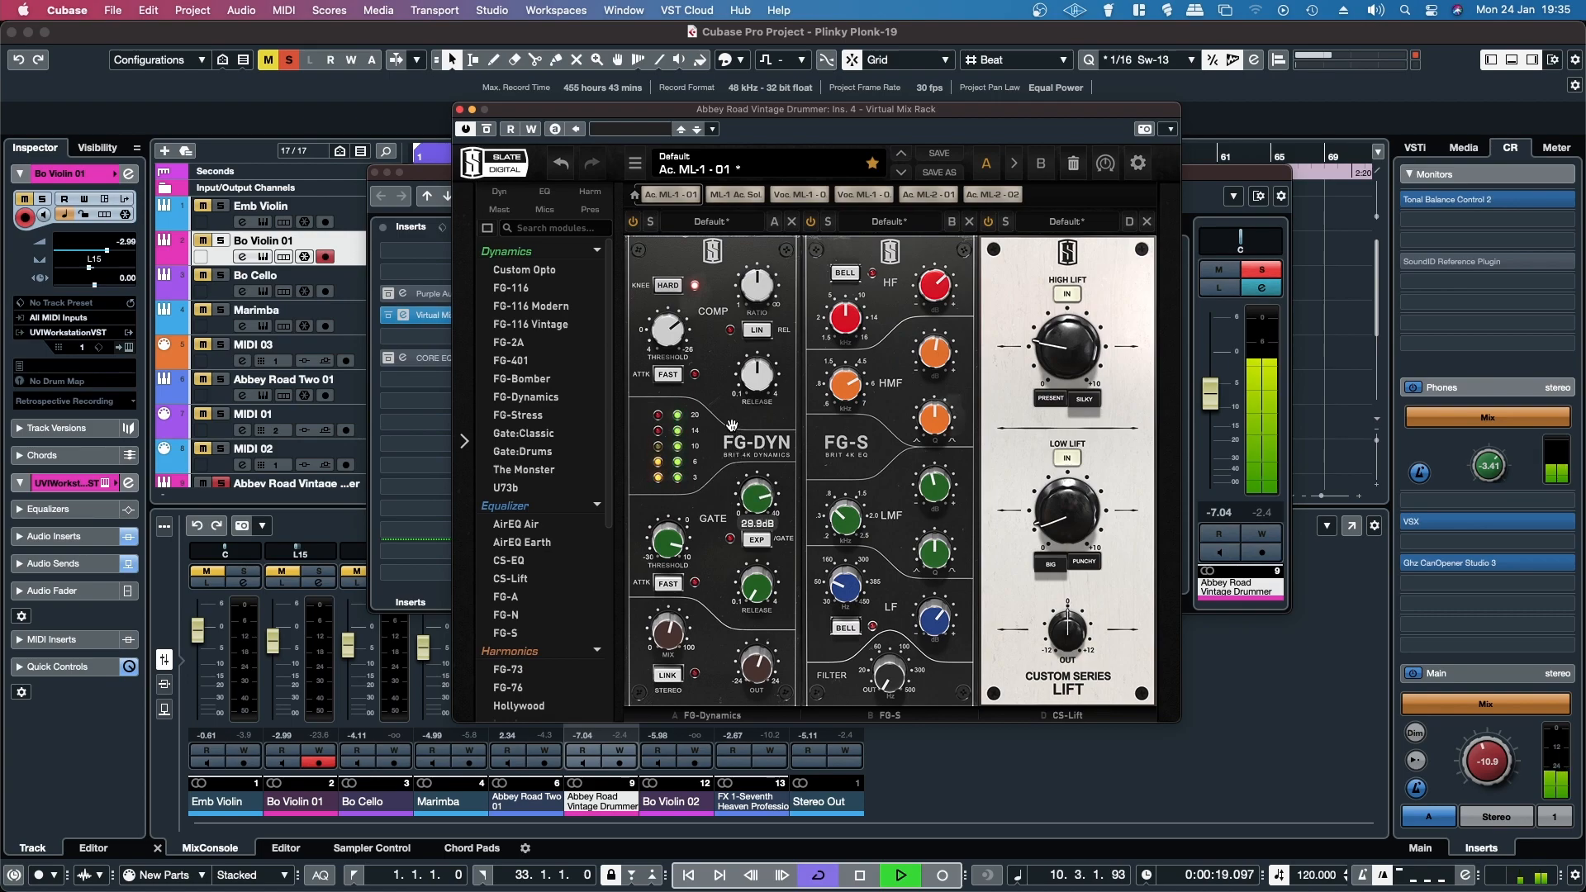
pyautogui.moveTo(679, 532); pyautogui.dragTo(670, 546)
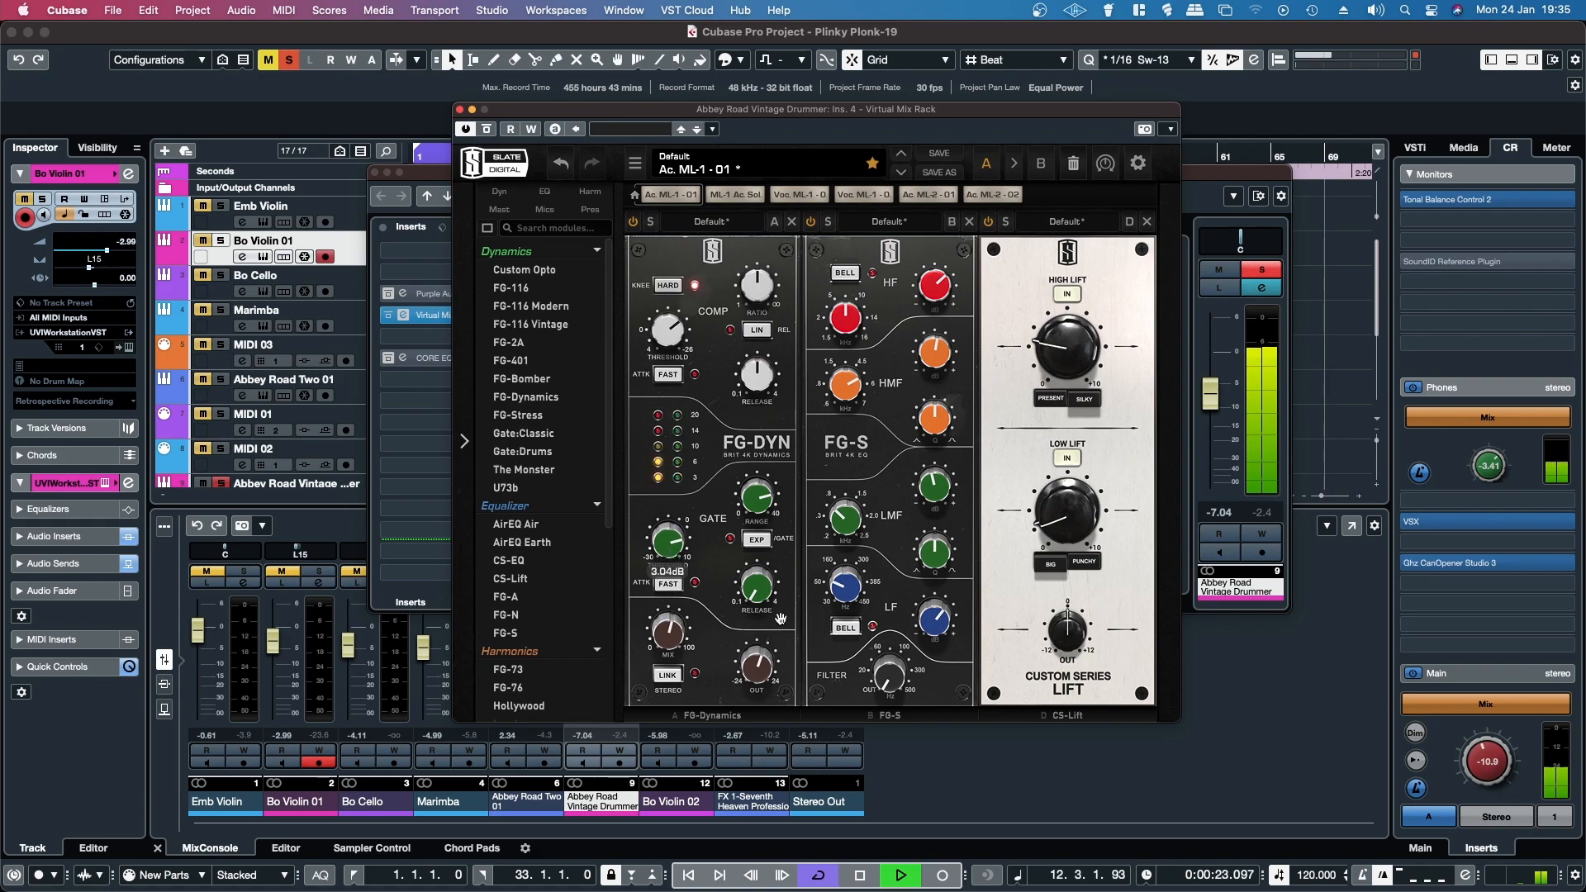
pyautogui.moveTo(757, 593); pyautogui.dragTo(754, 520)
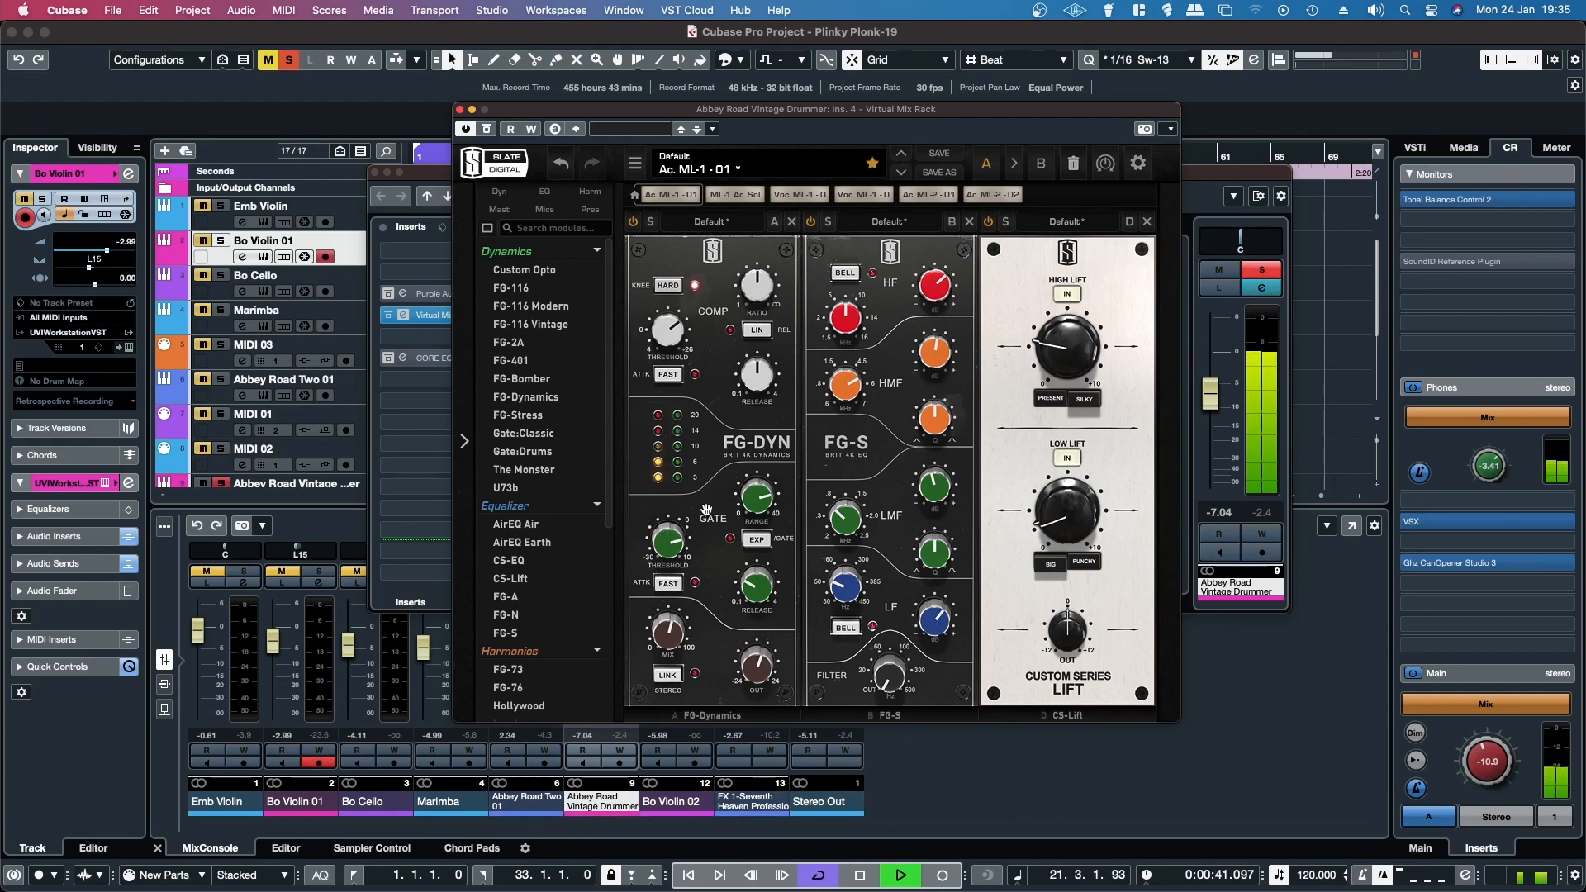
# Step: Reset the FG-Dynamics gate on Abbey Road Vintage Drummer: threshold to -30 dB, release to 0.10 s and range to minimum
pyautogui.moveTo(672, 554)
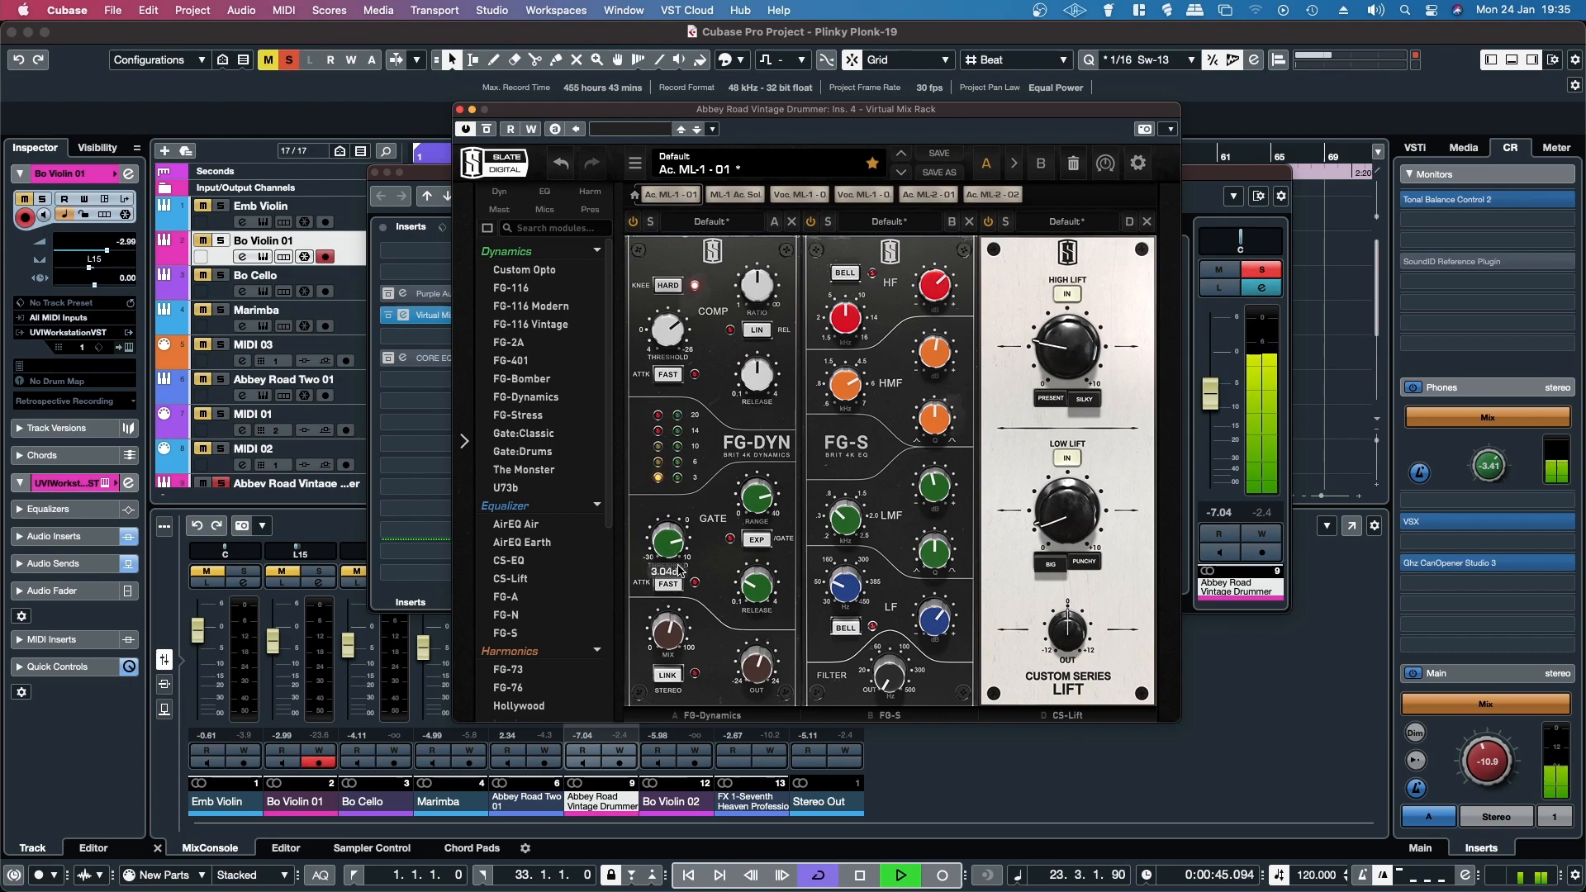
pyautogui.moveTo(669, 546); pyautogui.dragTo(666, 605)
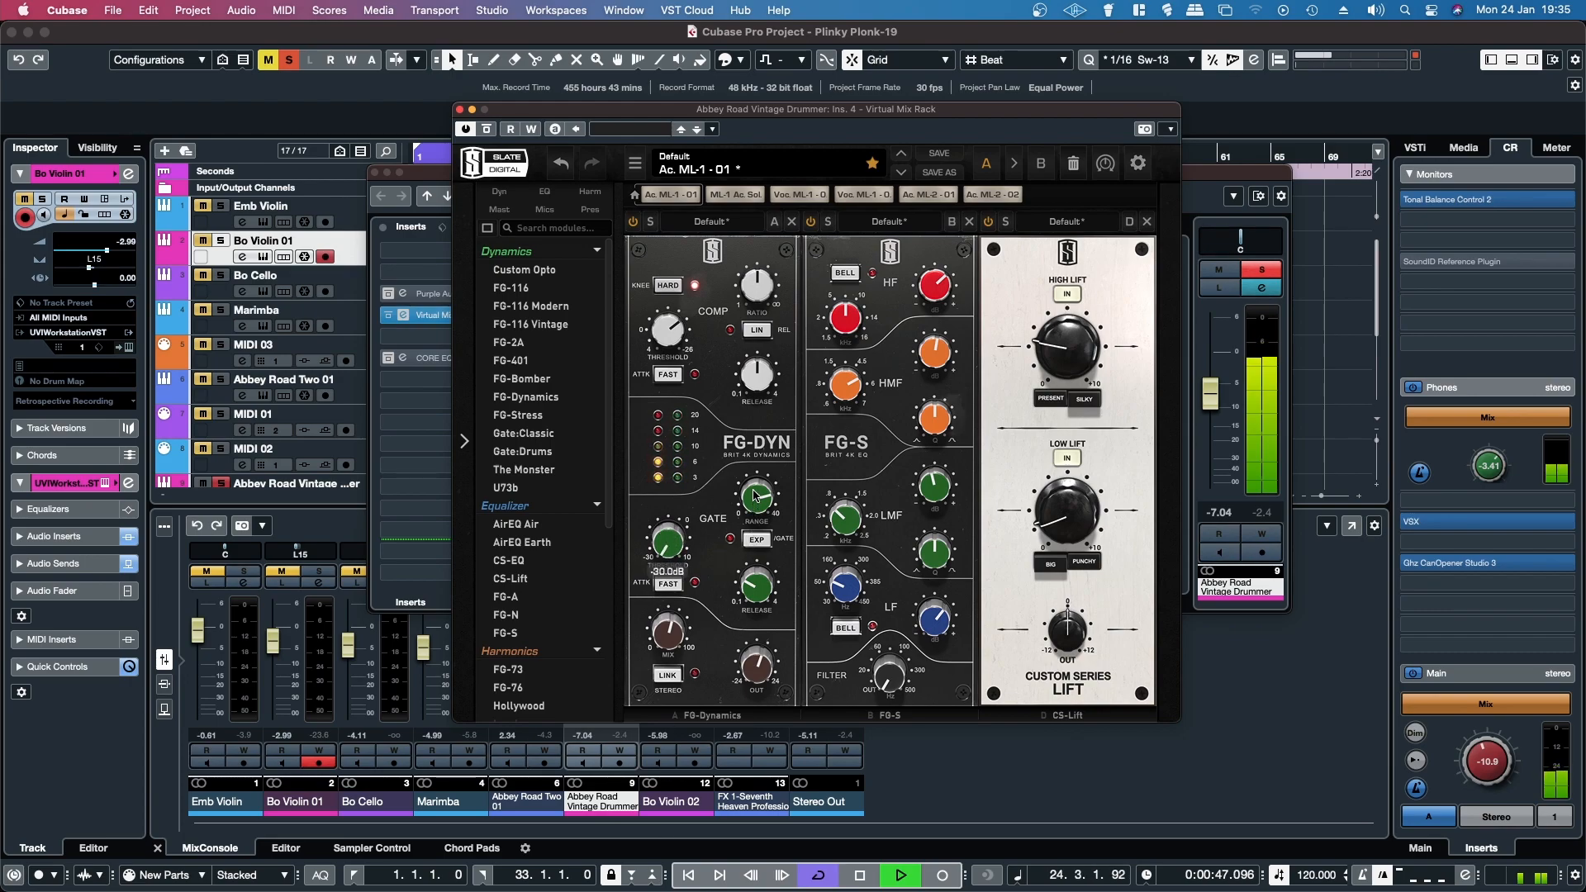
pyautogui.moveTo(754, 493); pyautogui.dragTo(722, 878)
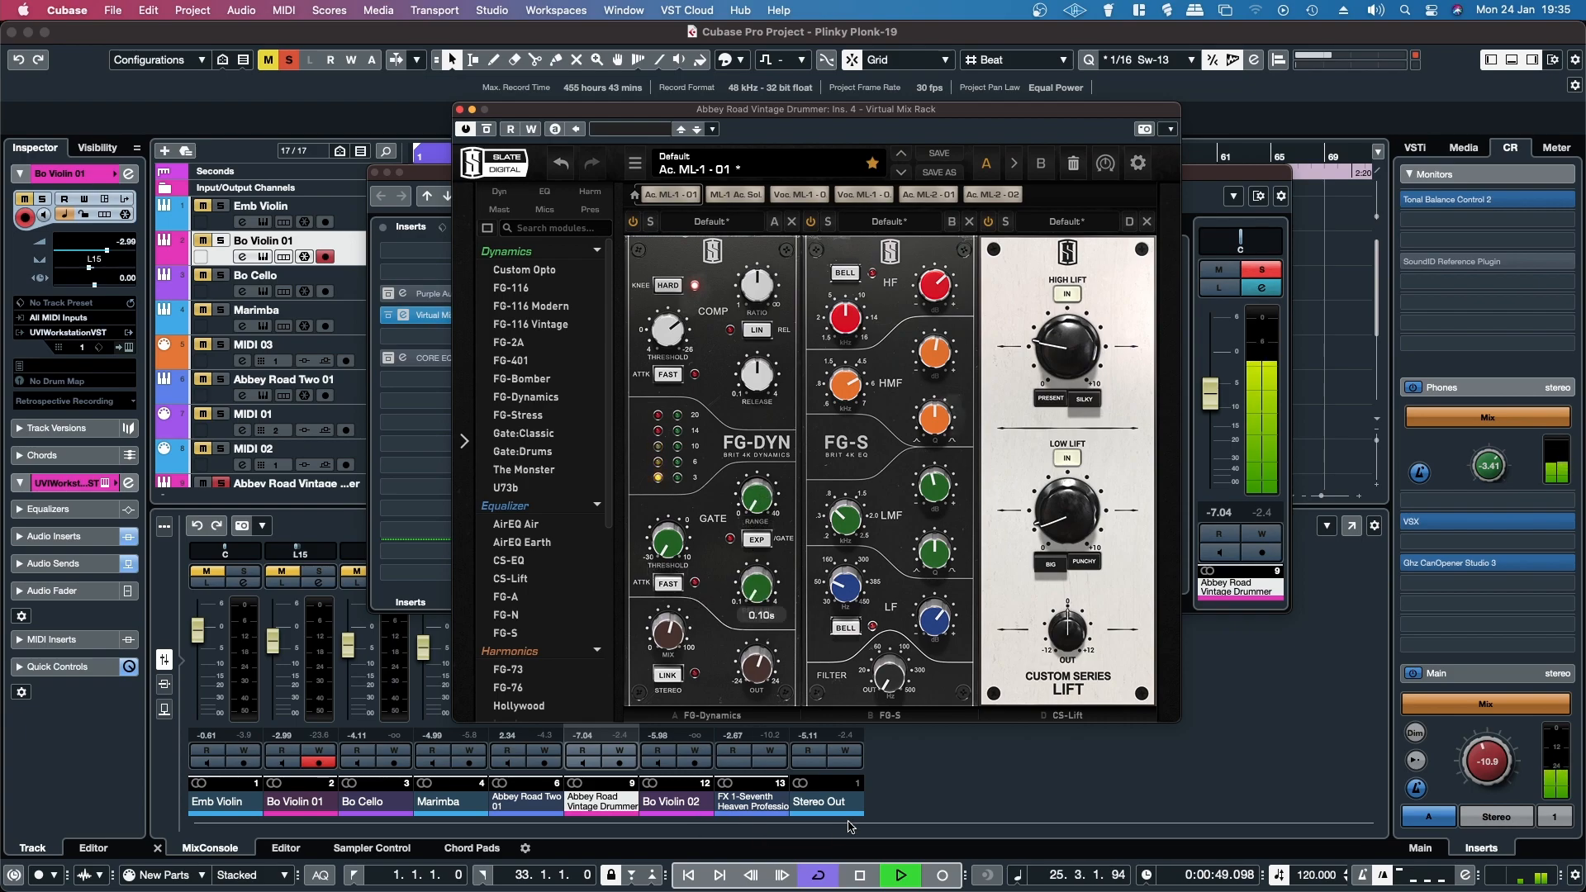
# Step: Close Abbey Road Vintage Drummer's Virtual Mix Rack and channel settings, and turn its solo off
pyautogui.click(460, 110)
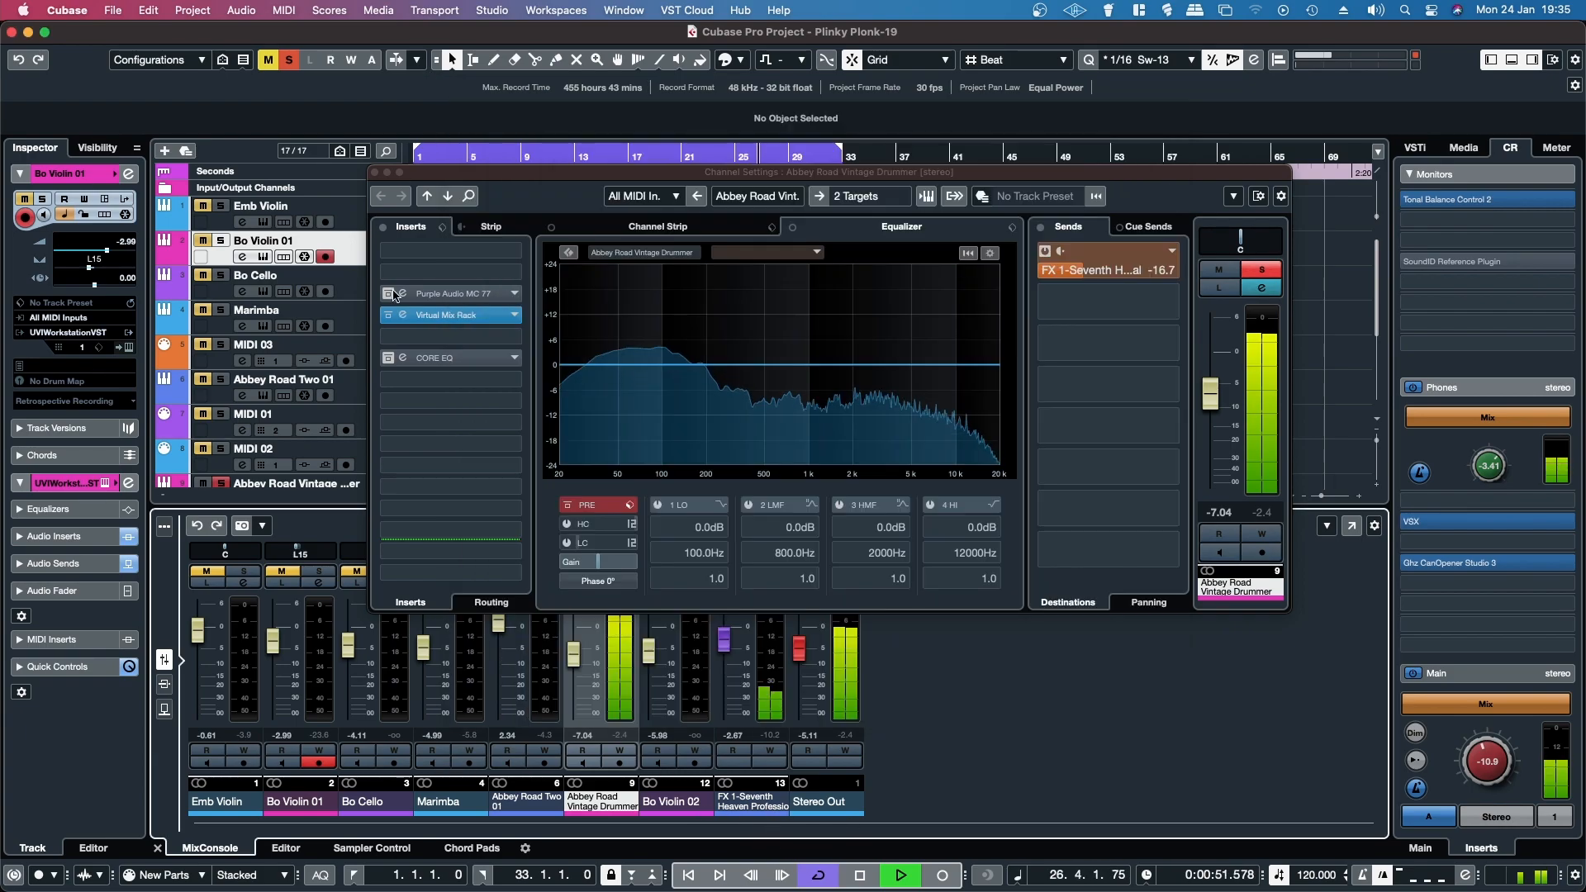
pyautogui.click(1262, 273)
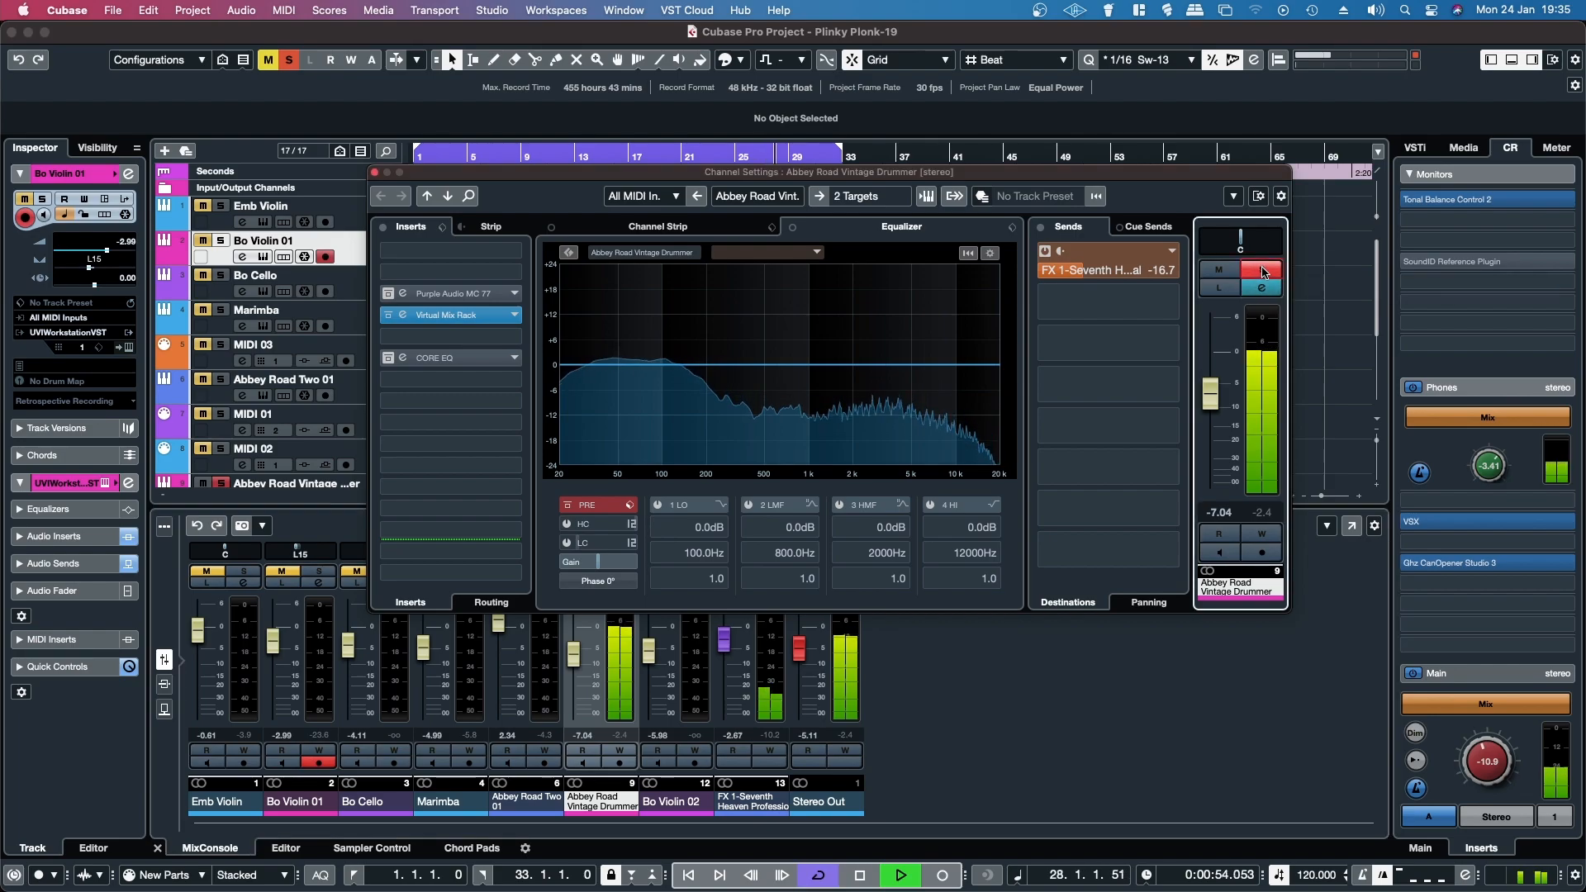
pyautogui.click(375, 172)
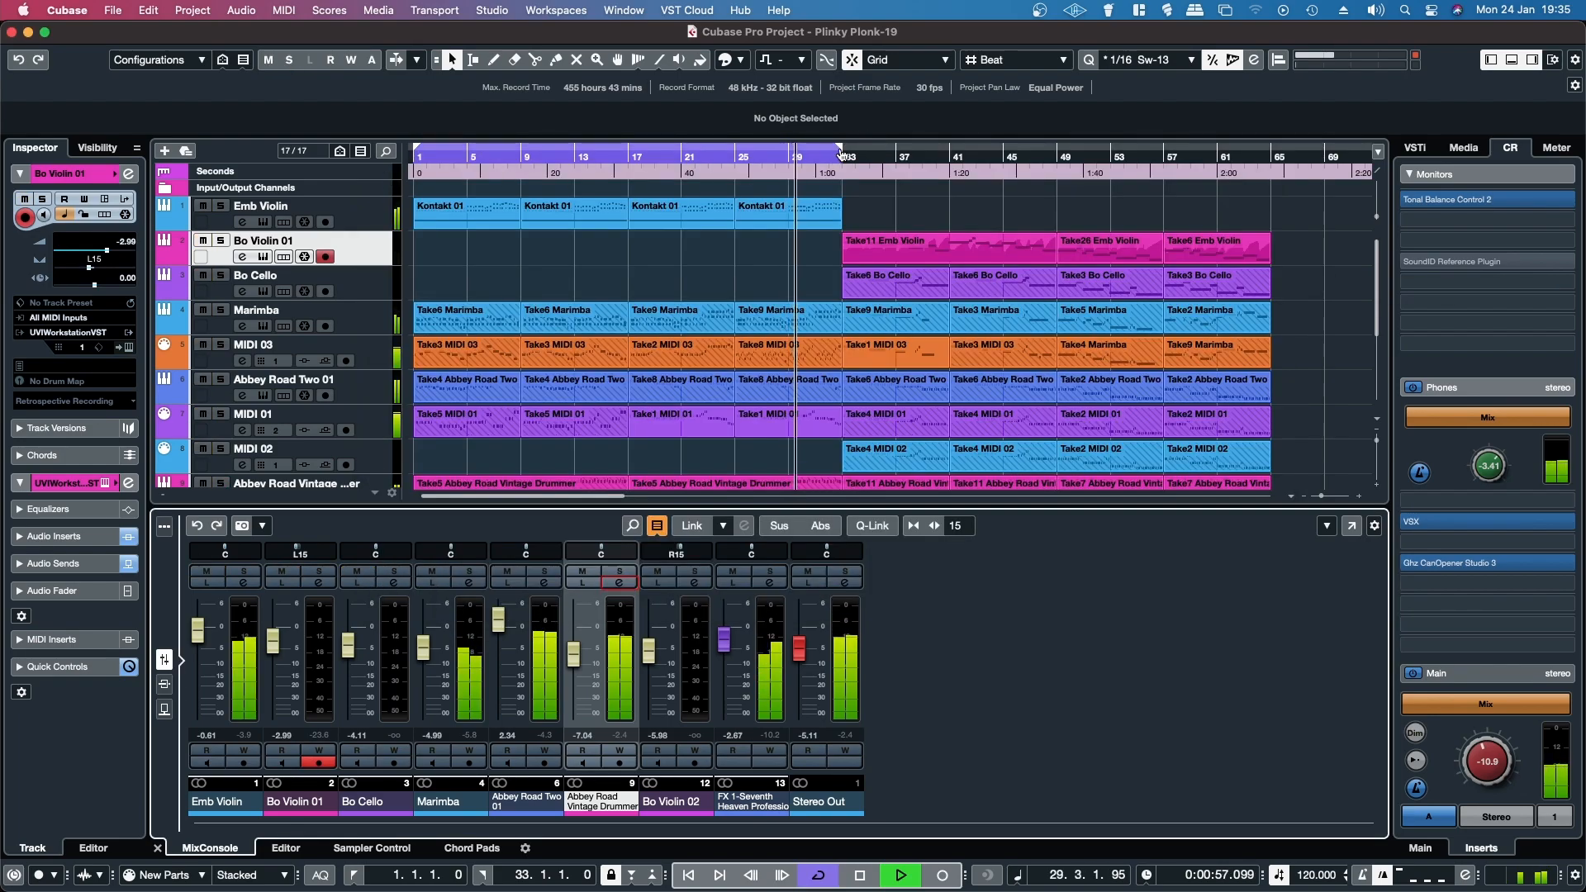
# Step: Move the cycle range so it spans bars 33 to 65, covering the second half of the arrangement
pyautogui.moveTo(843, 155); pyautogui.dragTo(1268, 155)
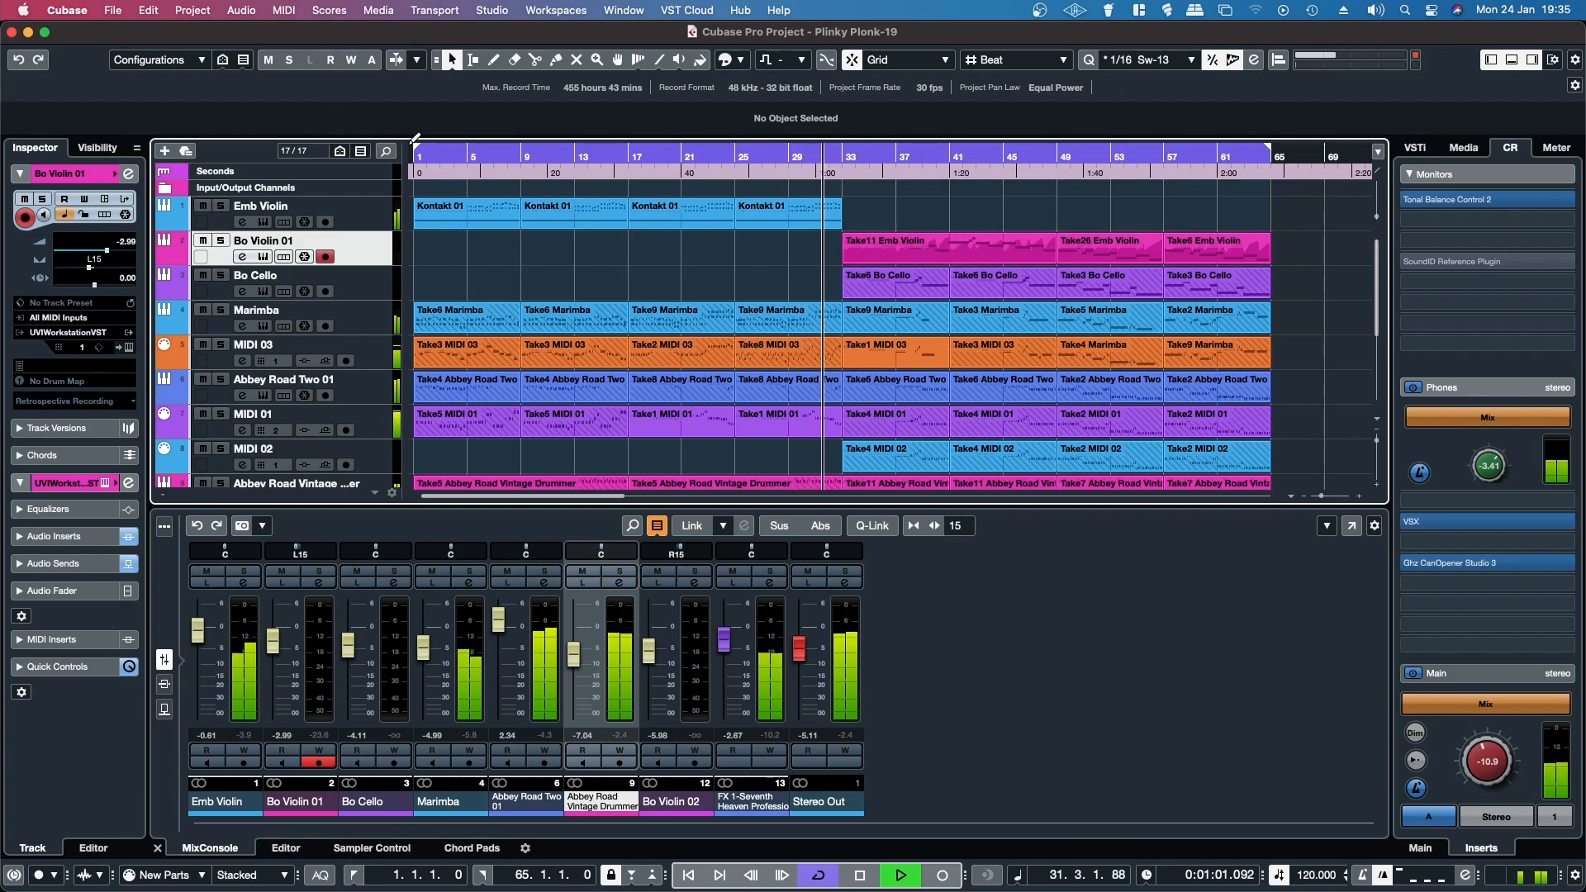
pyautogui.moveTo(416, 149); pyautogui.dragTo(843, 199)
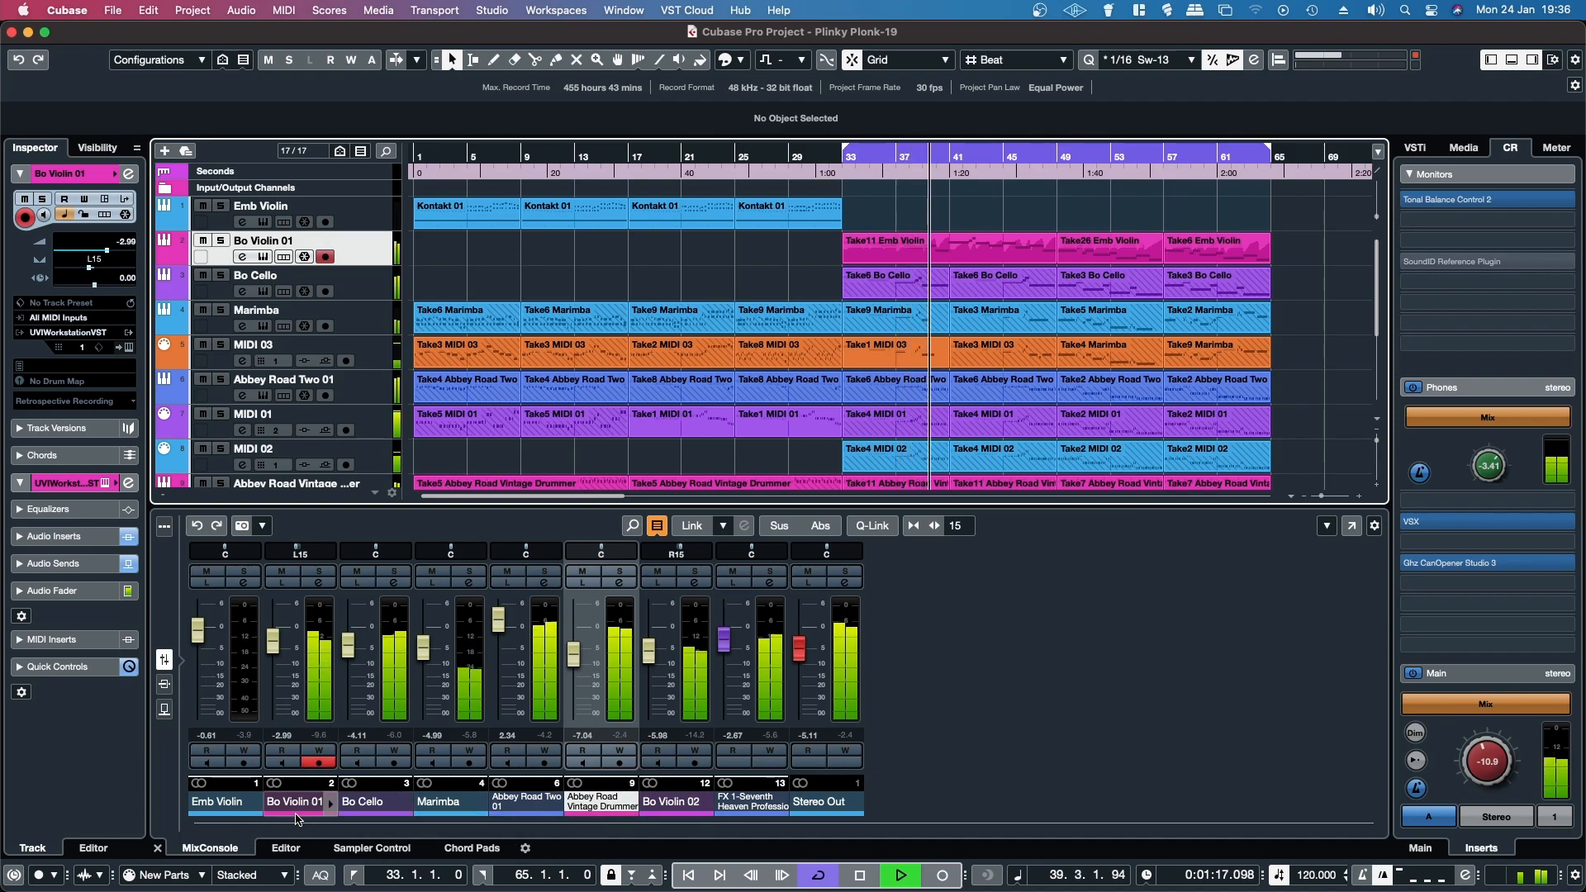
# Step: Audition Bo Violin 01 in solo with its Virtual Mix Rack open, ending with solo off and its windows closed
pyautogui.click(316, 572)
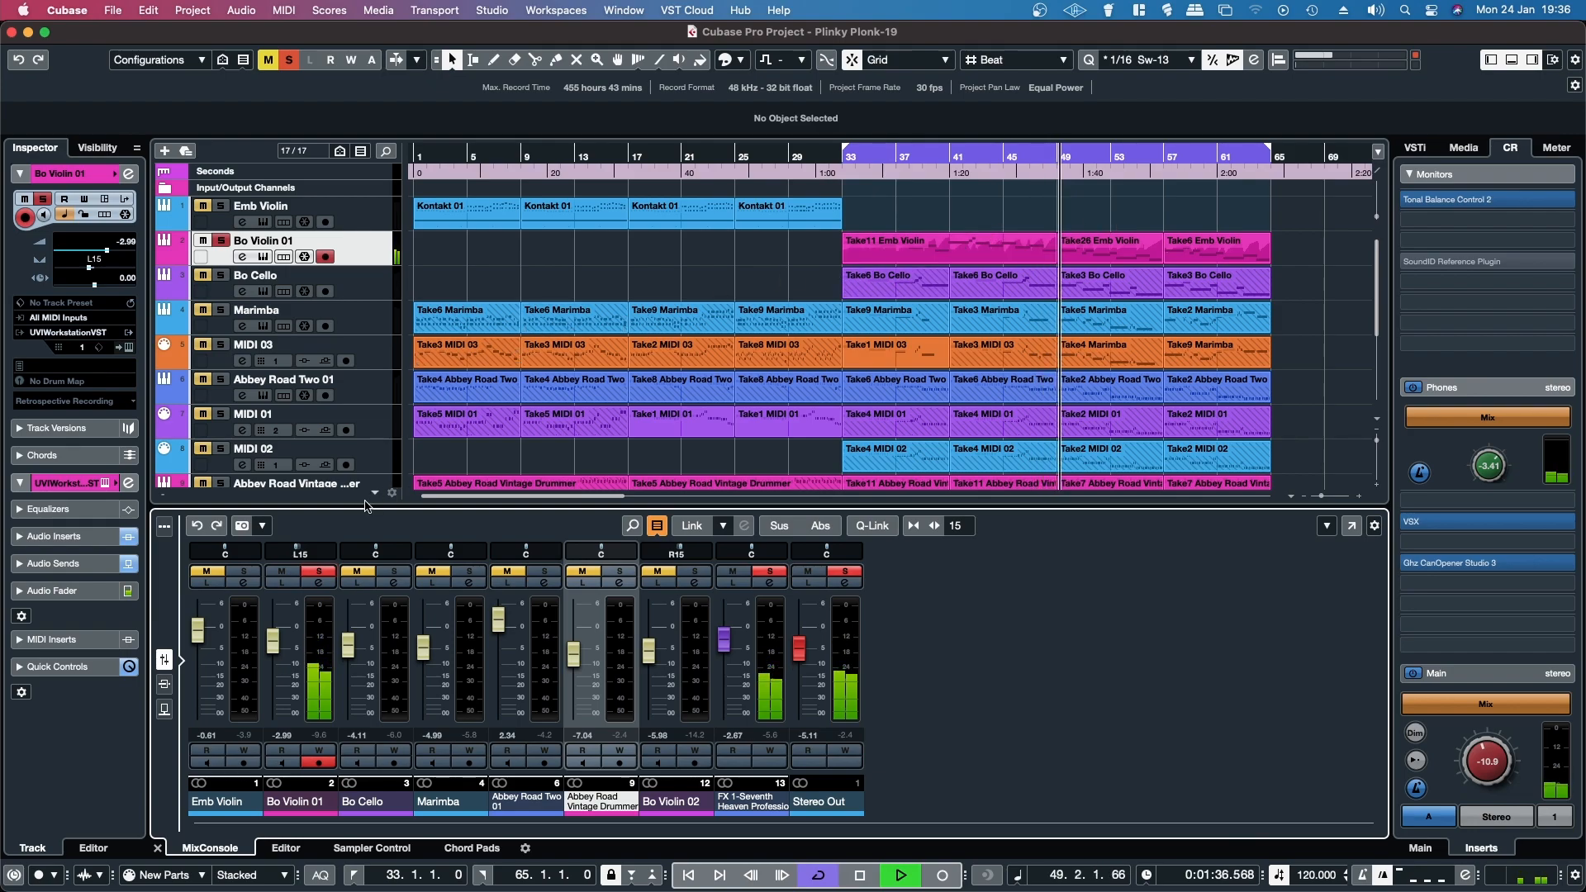
pyautogui.click(318, 583)
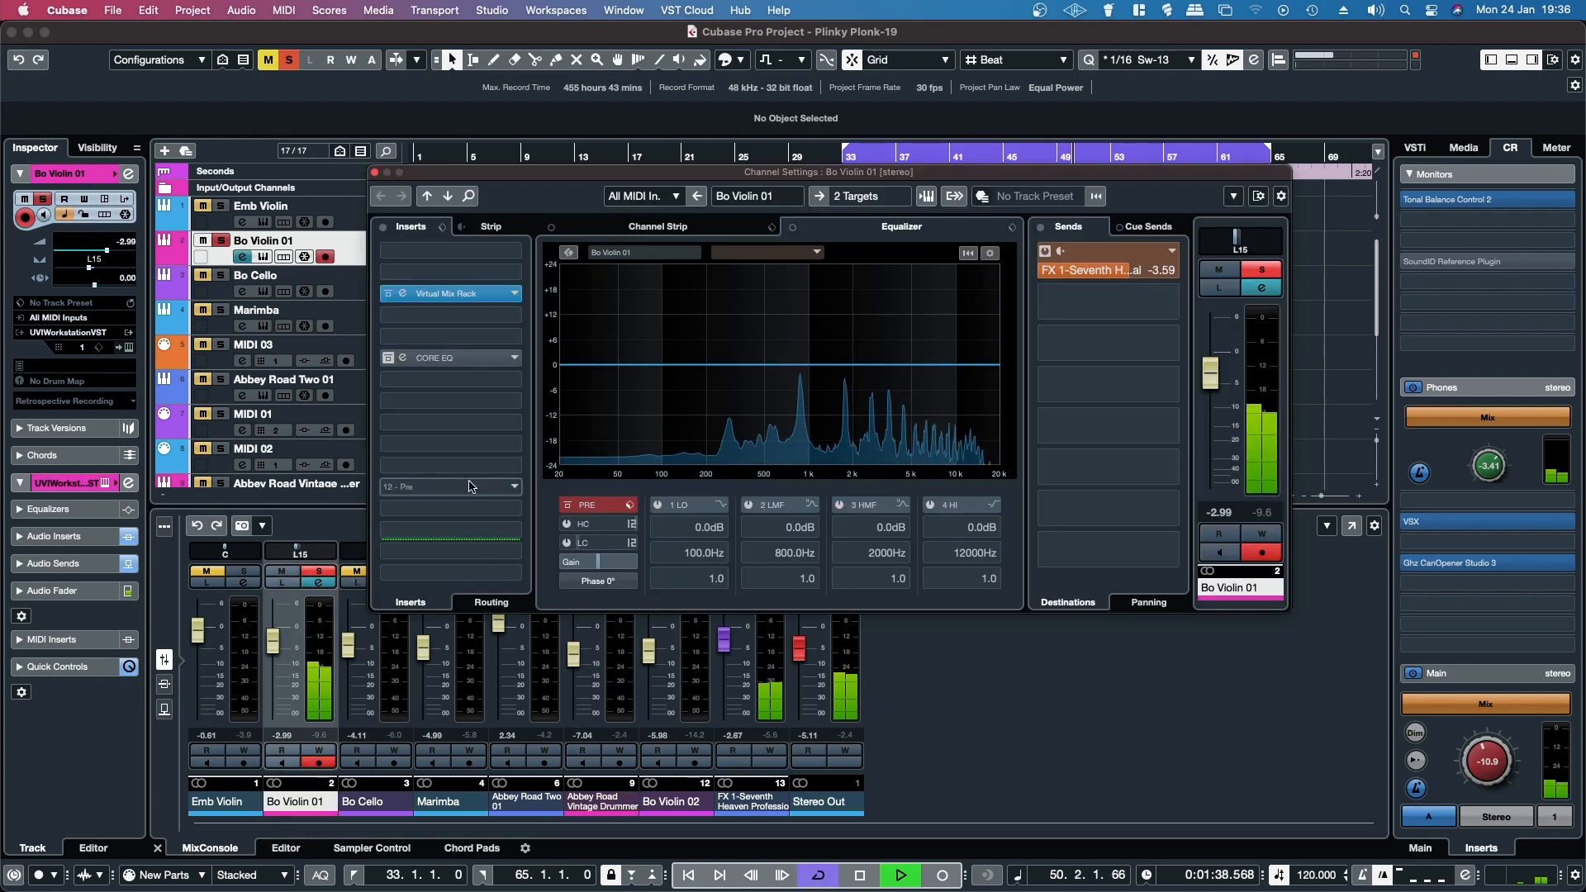
pyautogui.click(450, 293)
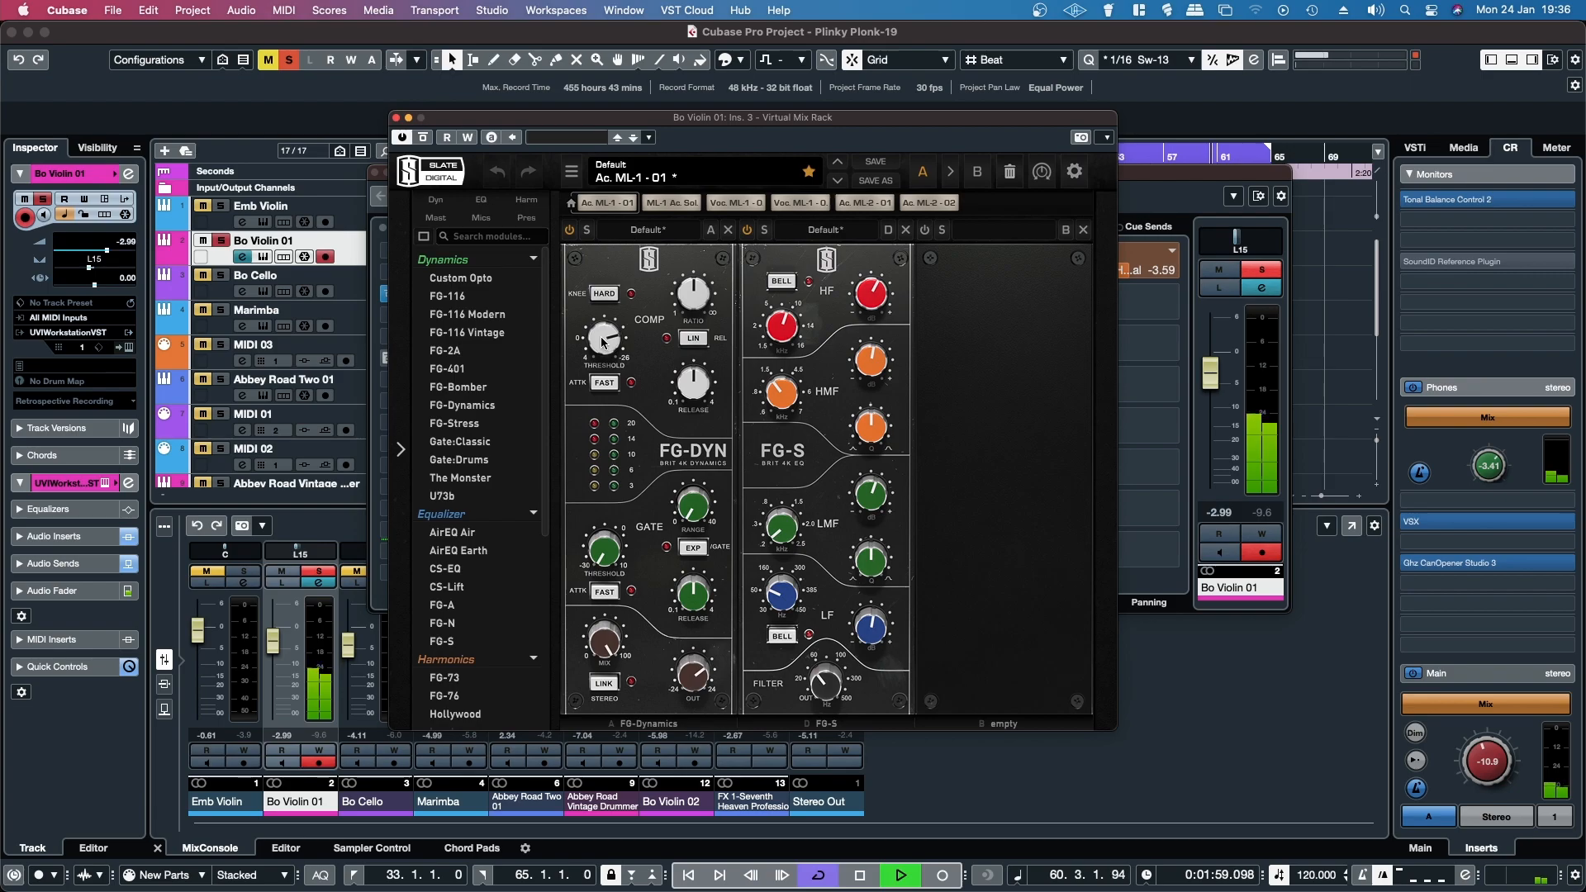
pyautogui.moveTo(599, 348)
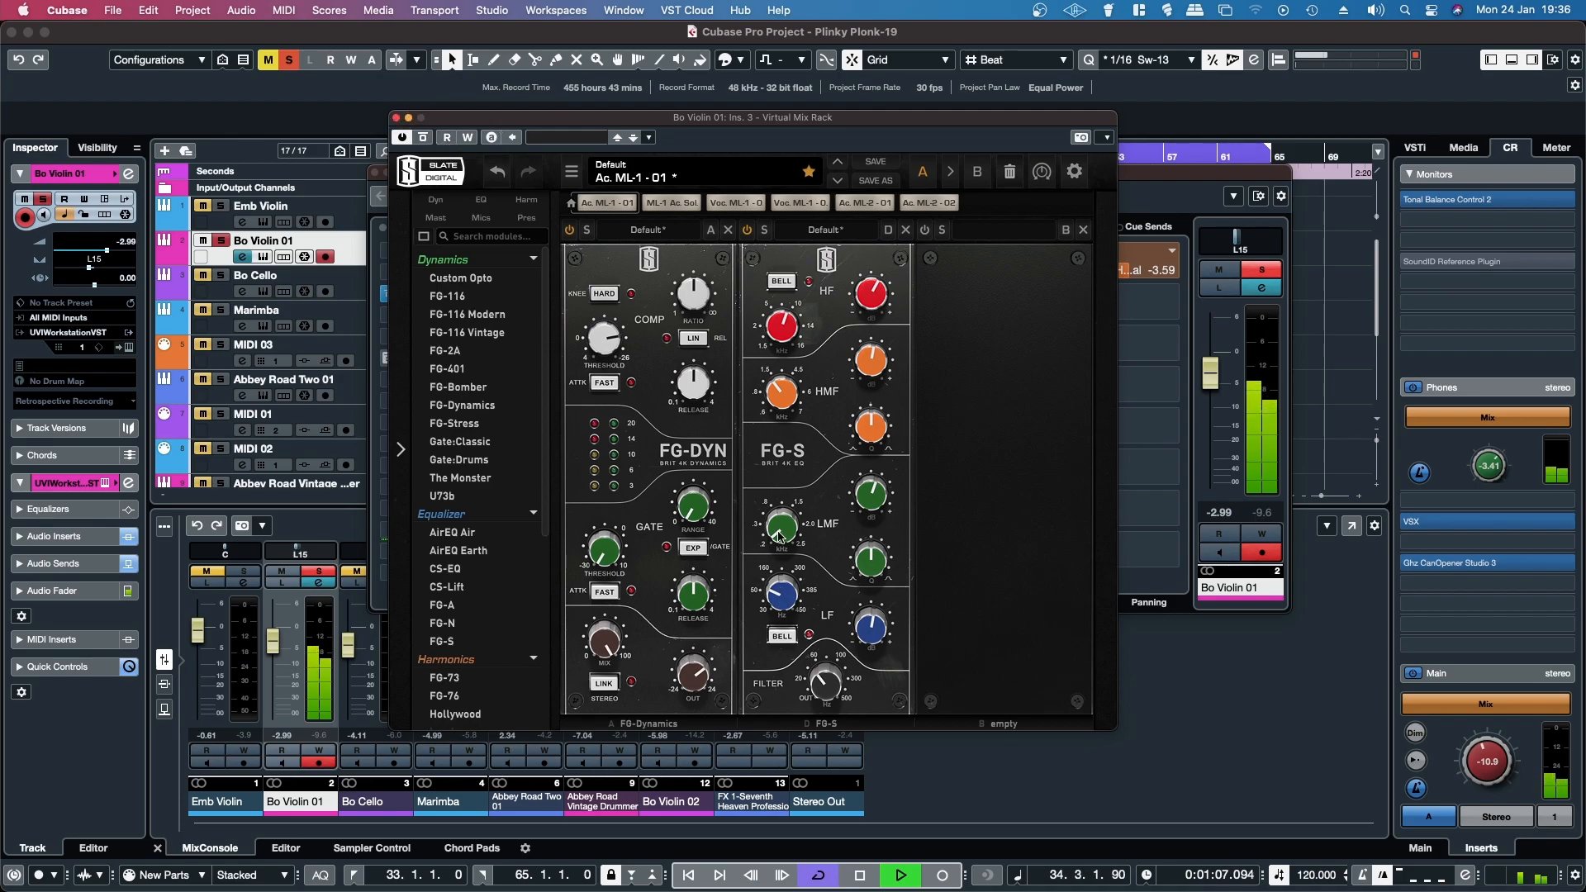
pyautogui.click(395, 118)
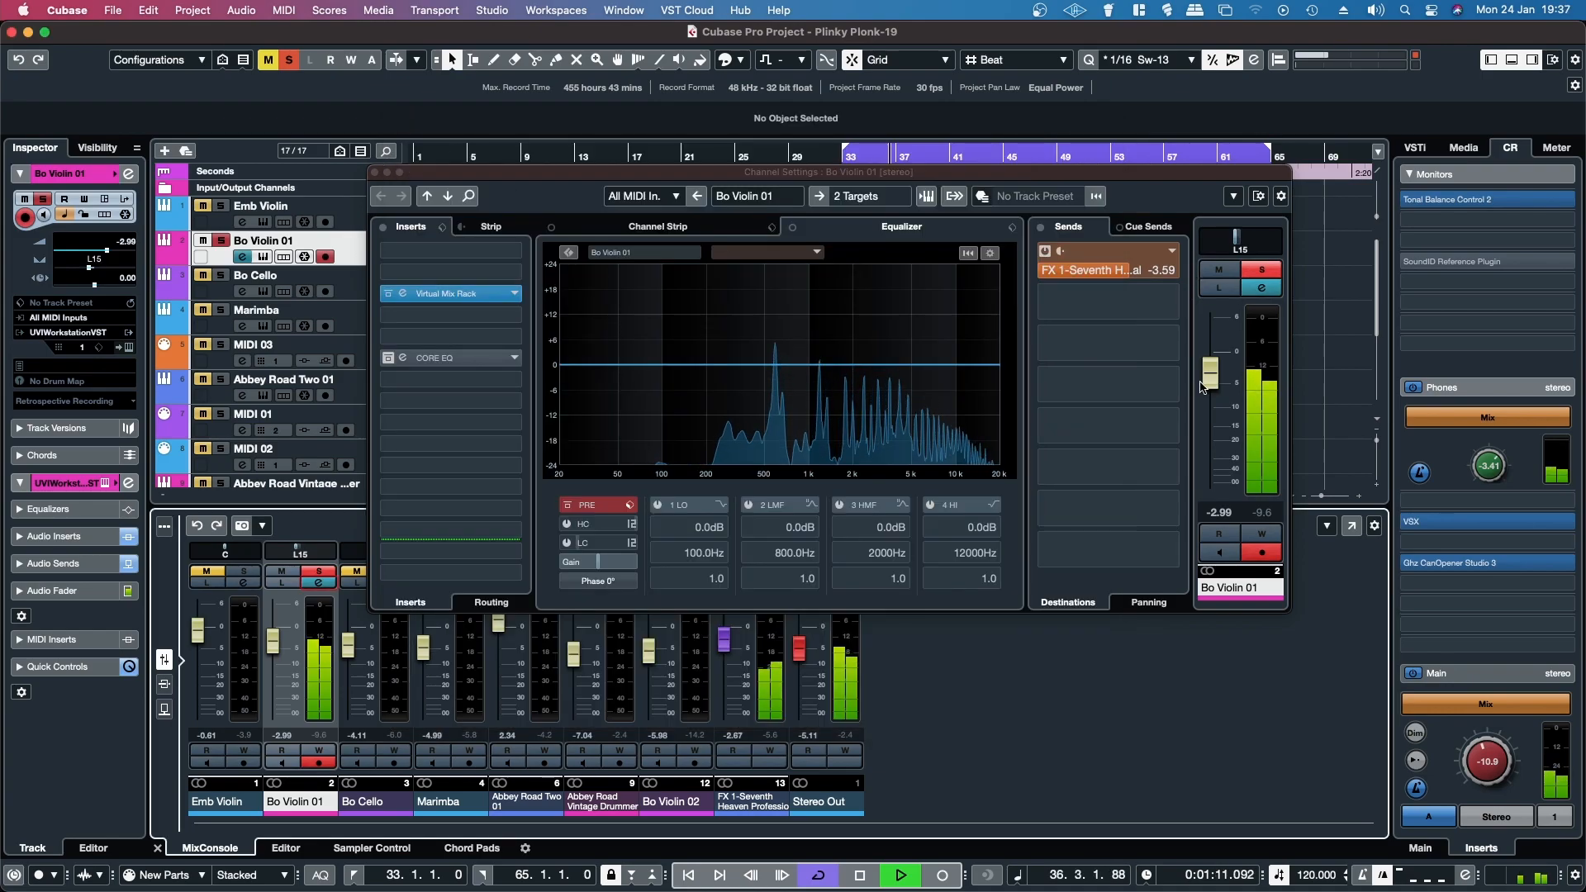
pyautogui.click(1262, 270)
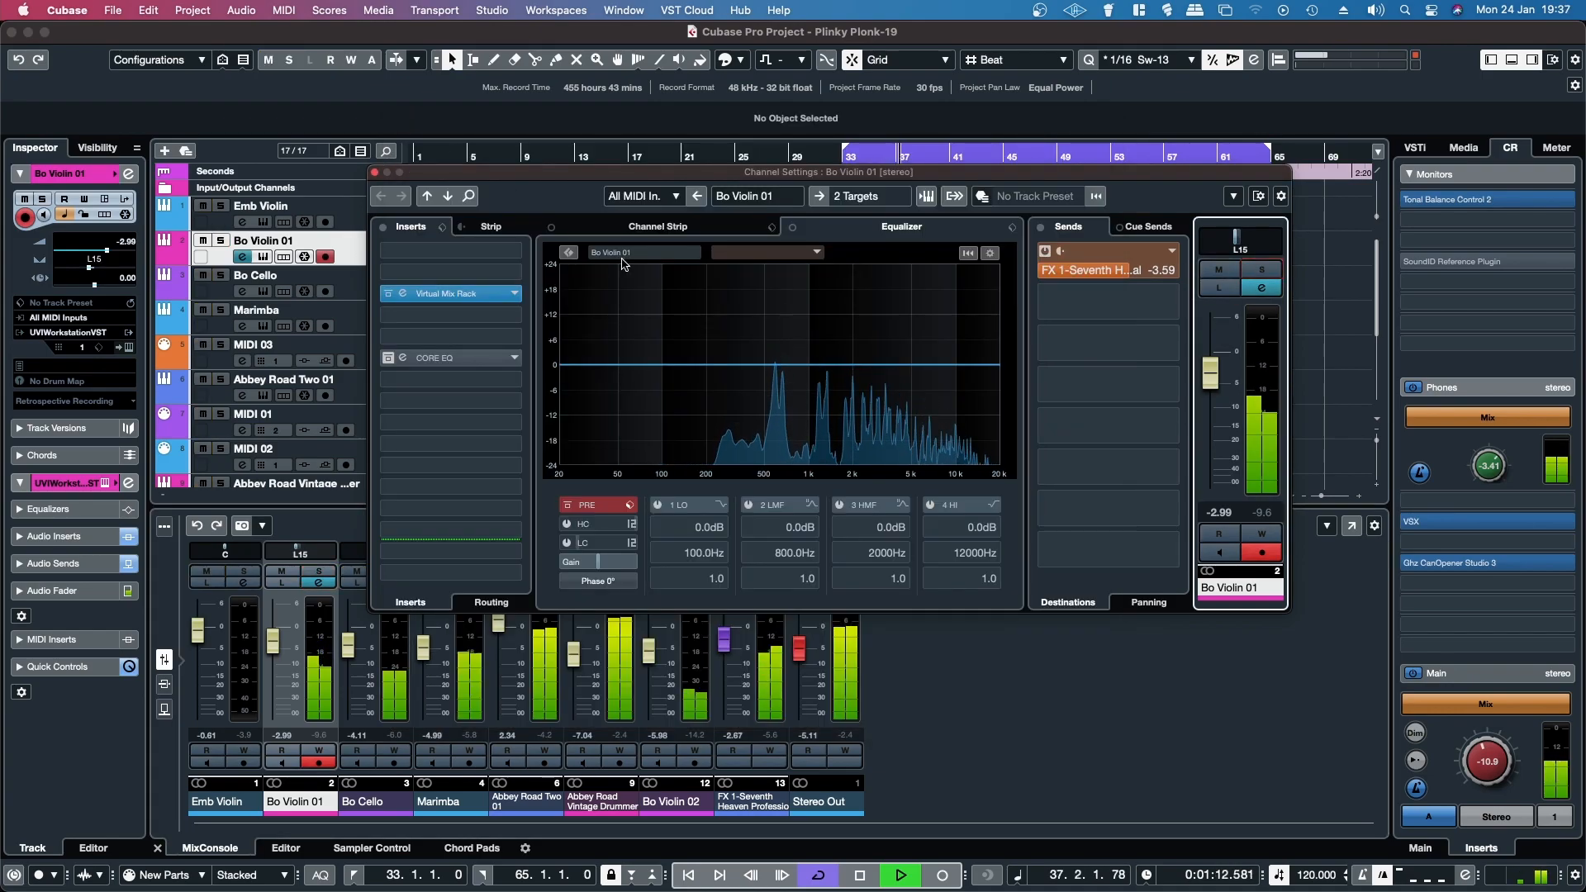
pyautogui.click(375, 172)
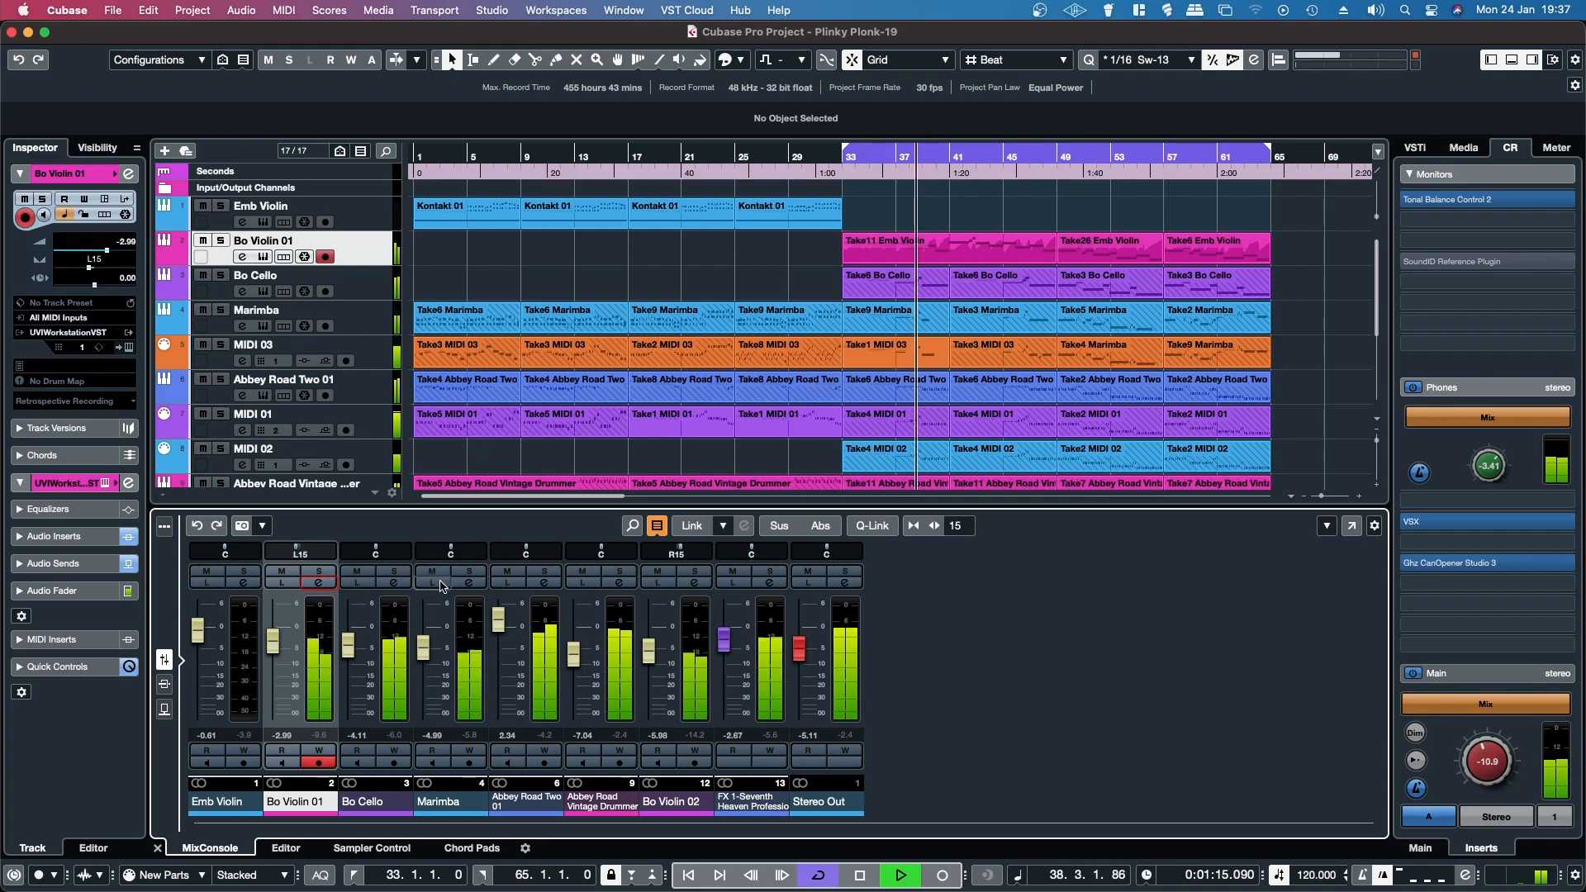
# Step: Audition Bo Cello in solo and examine its Virtual Mix Rack compressor, ending with solo off and its windows closed
pyautogui.click(394, 571)
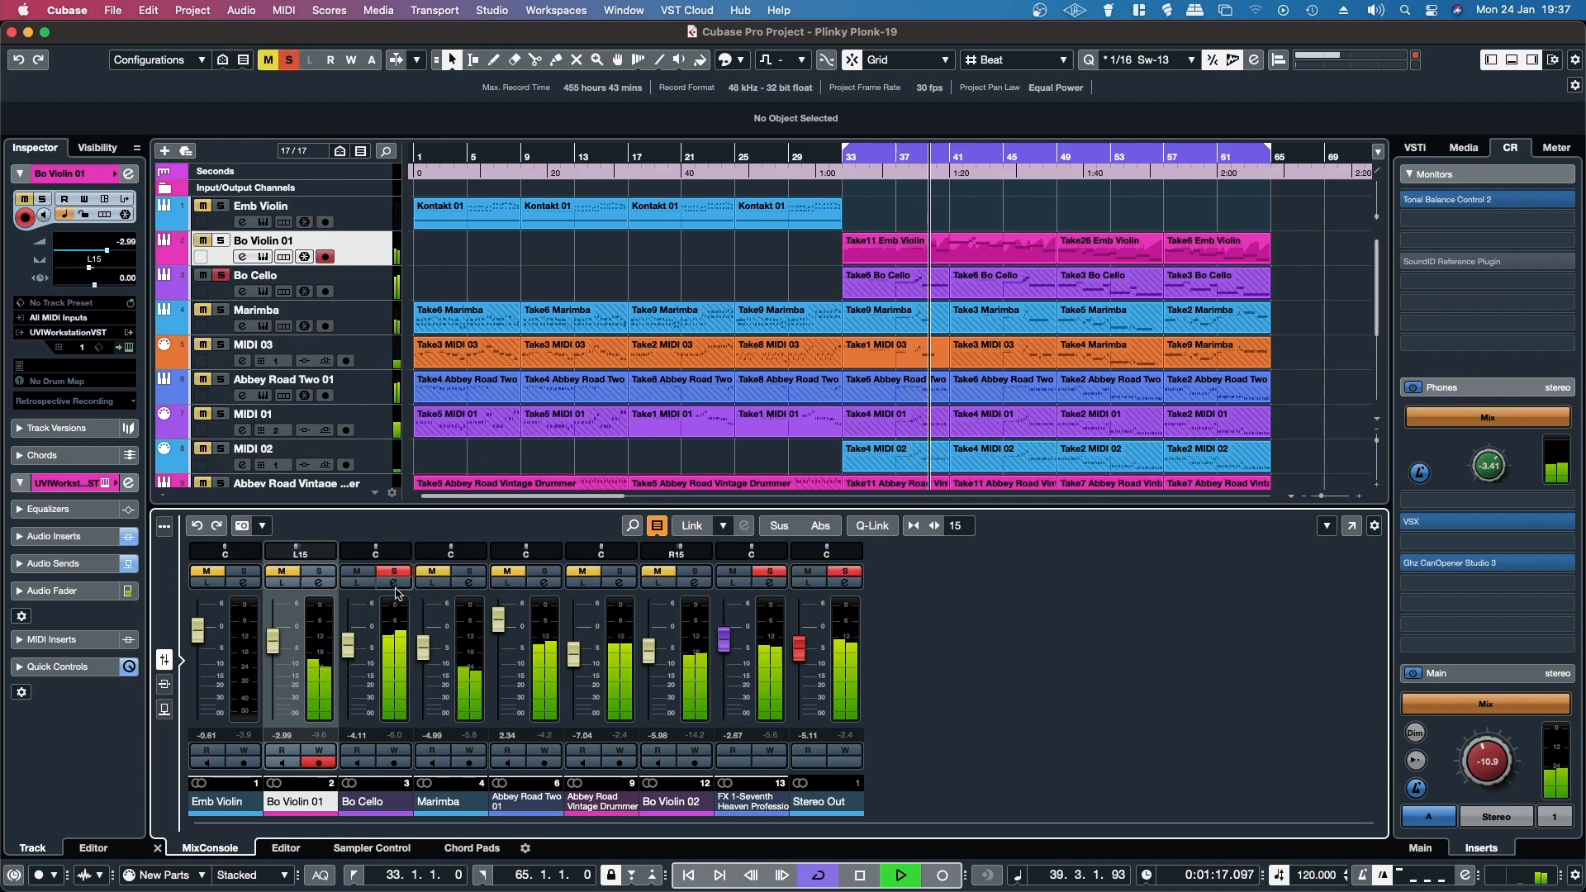
pyautogui.click(394, 583)
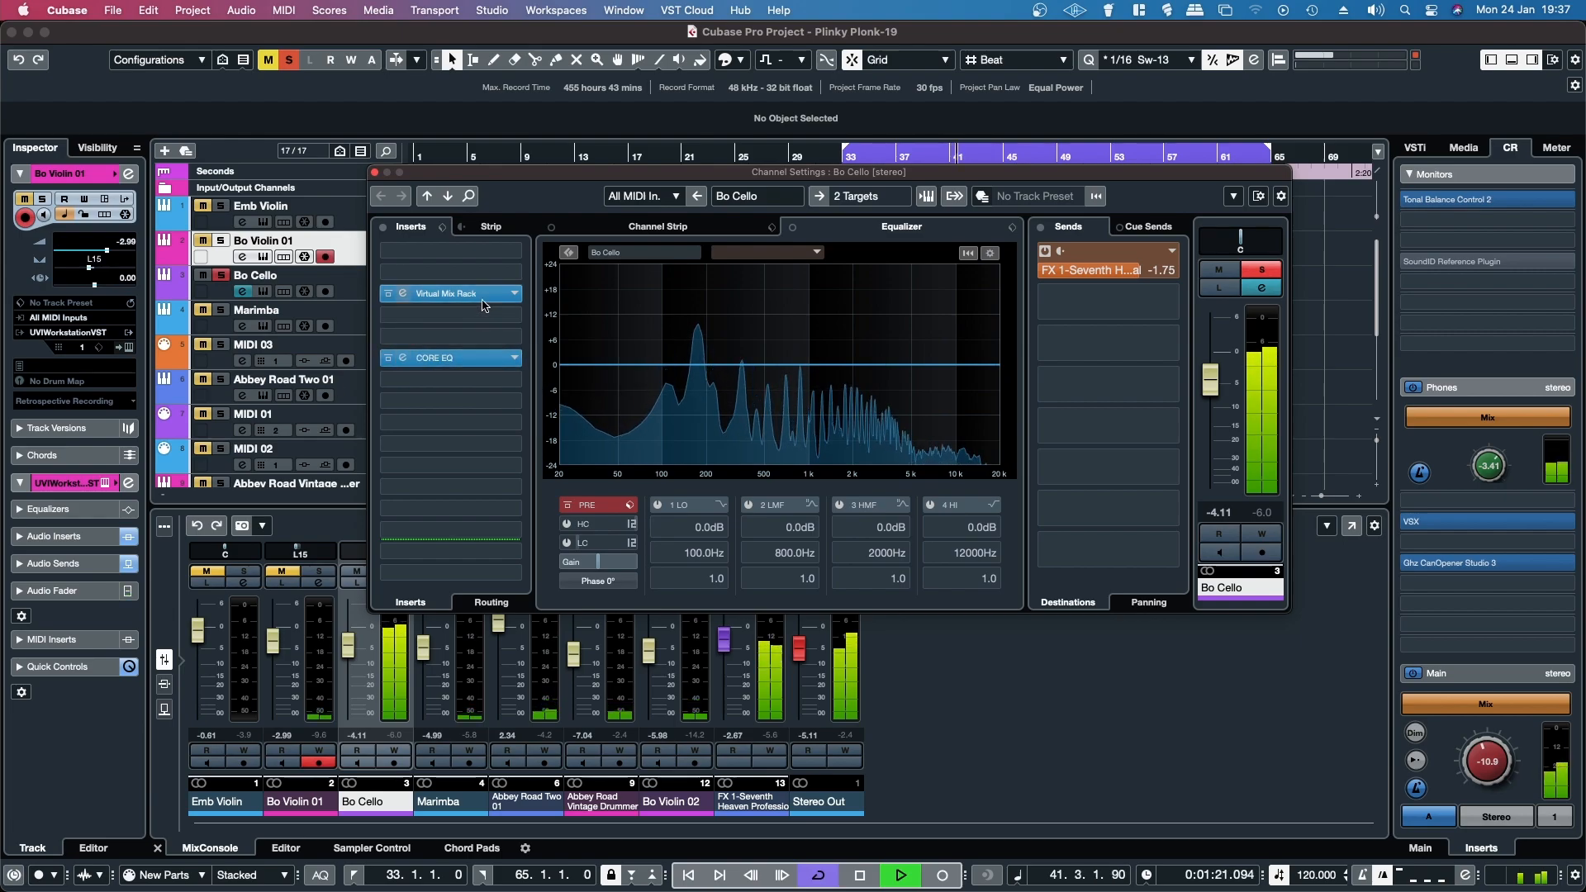
pyautogui.click(446, 293)
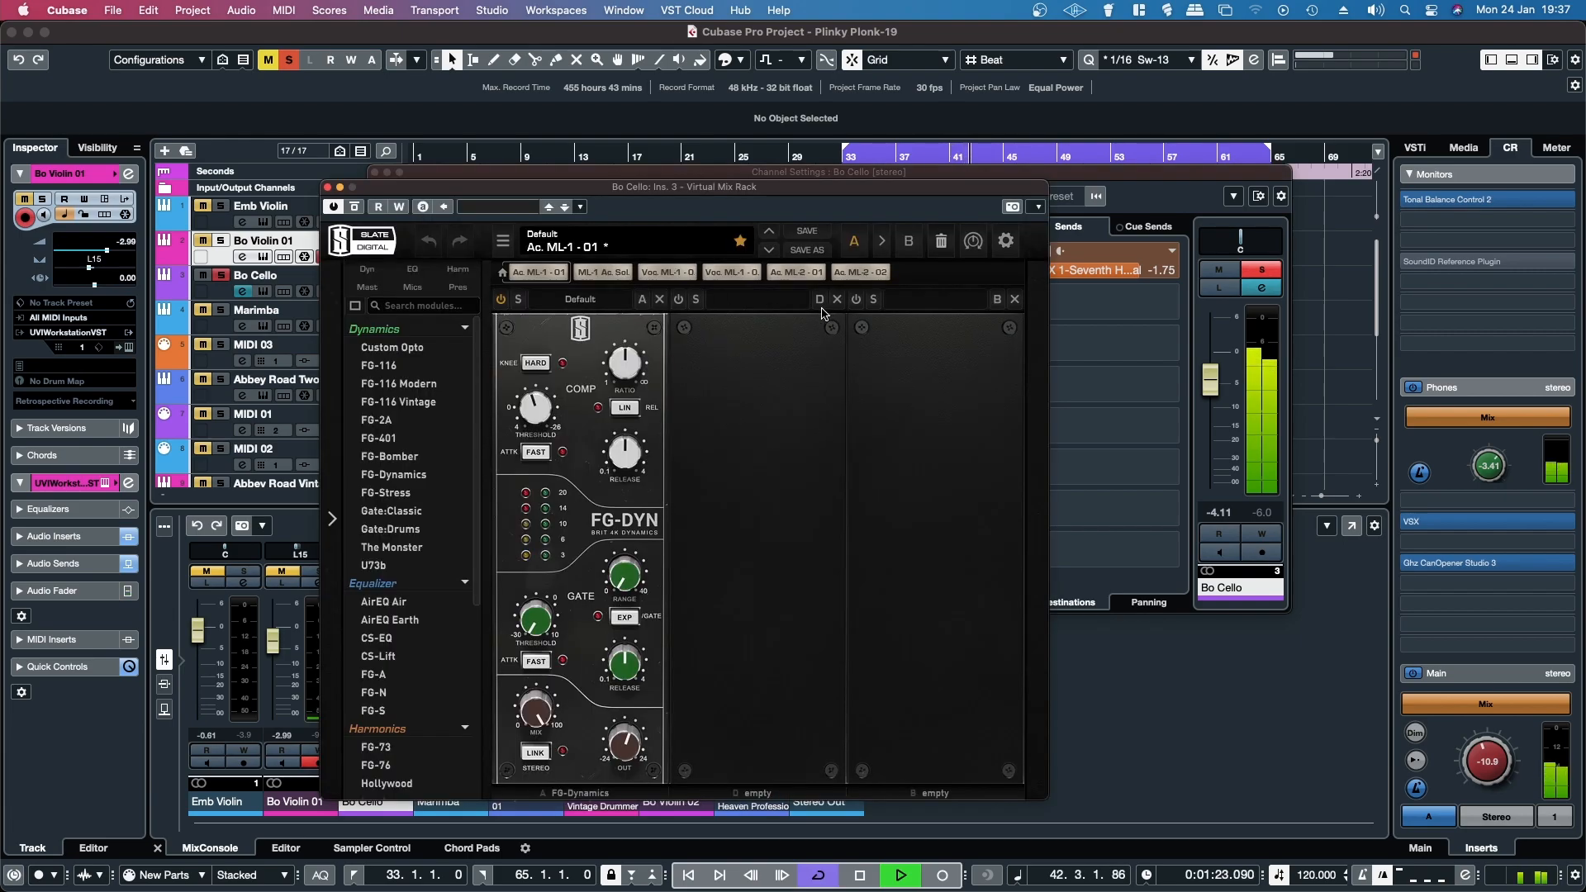
pyautogui.moveTo(594, 194); pyautogui.dragTo(667, 124)
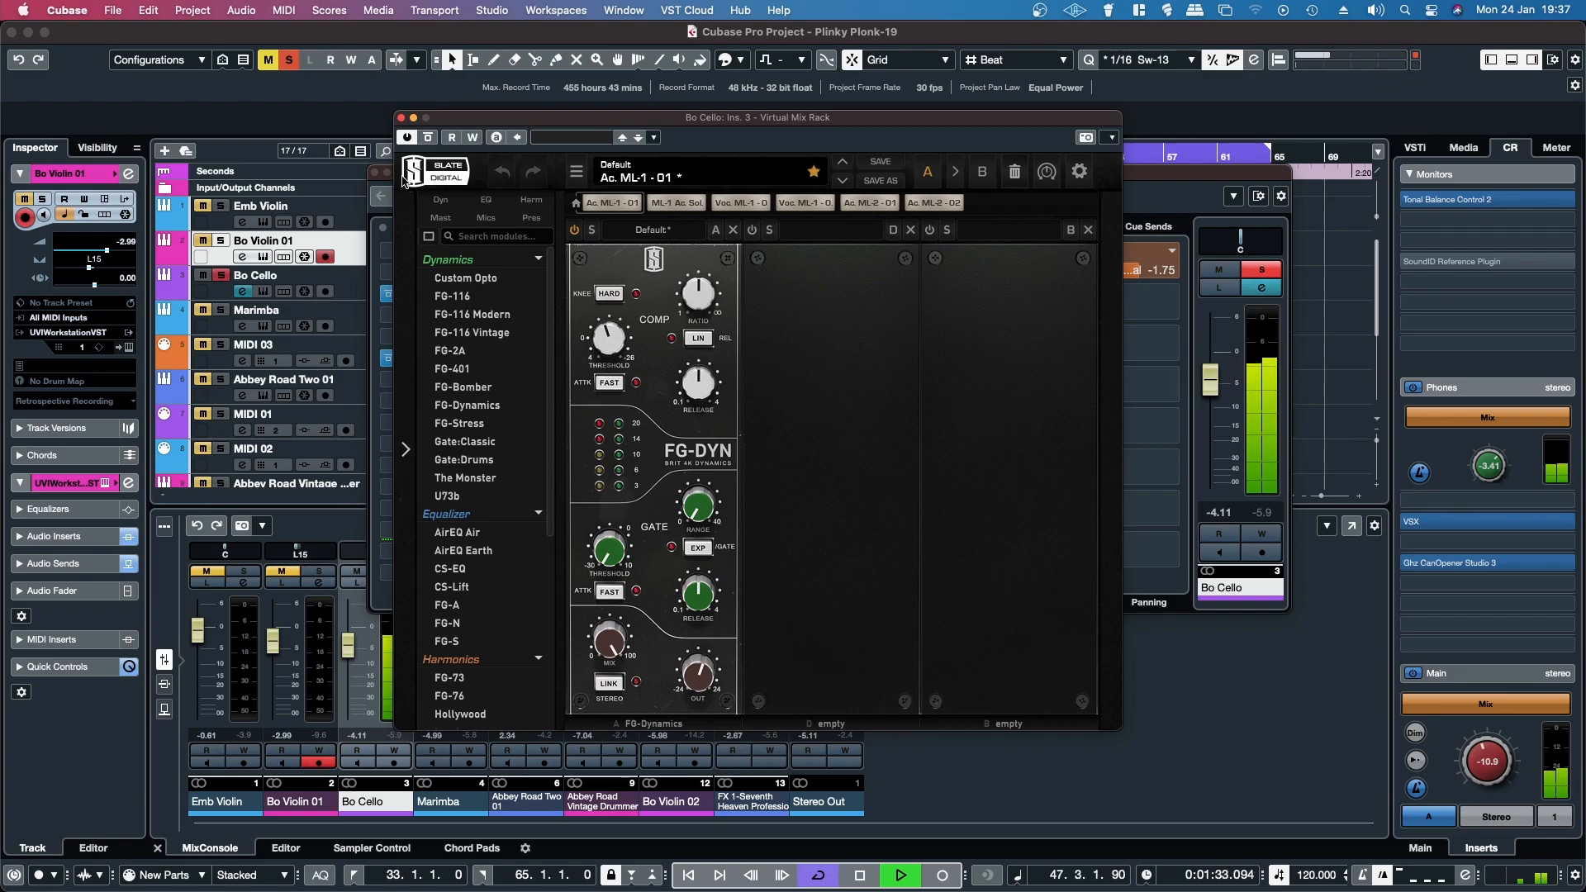
pyautogui.click(401, 108)
pyautogui.click(402, 125)
pyautogui.click(401, 118)
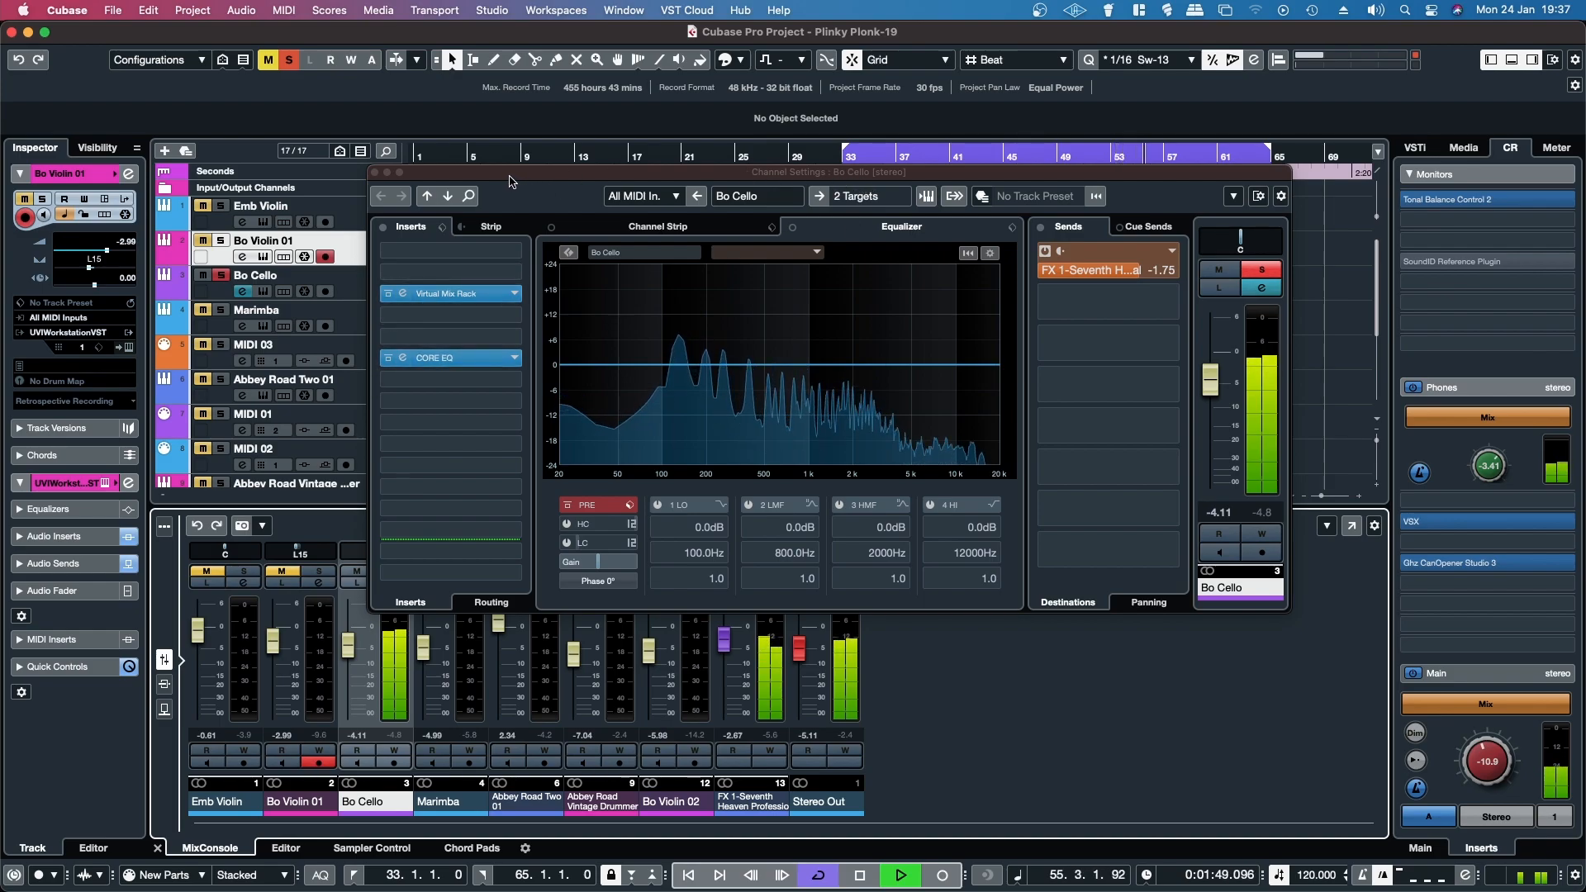
pyautogui.click(1261, 273)
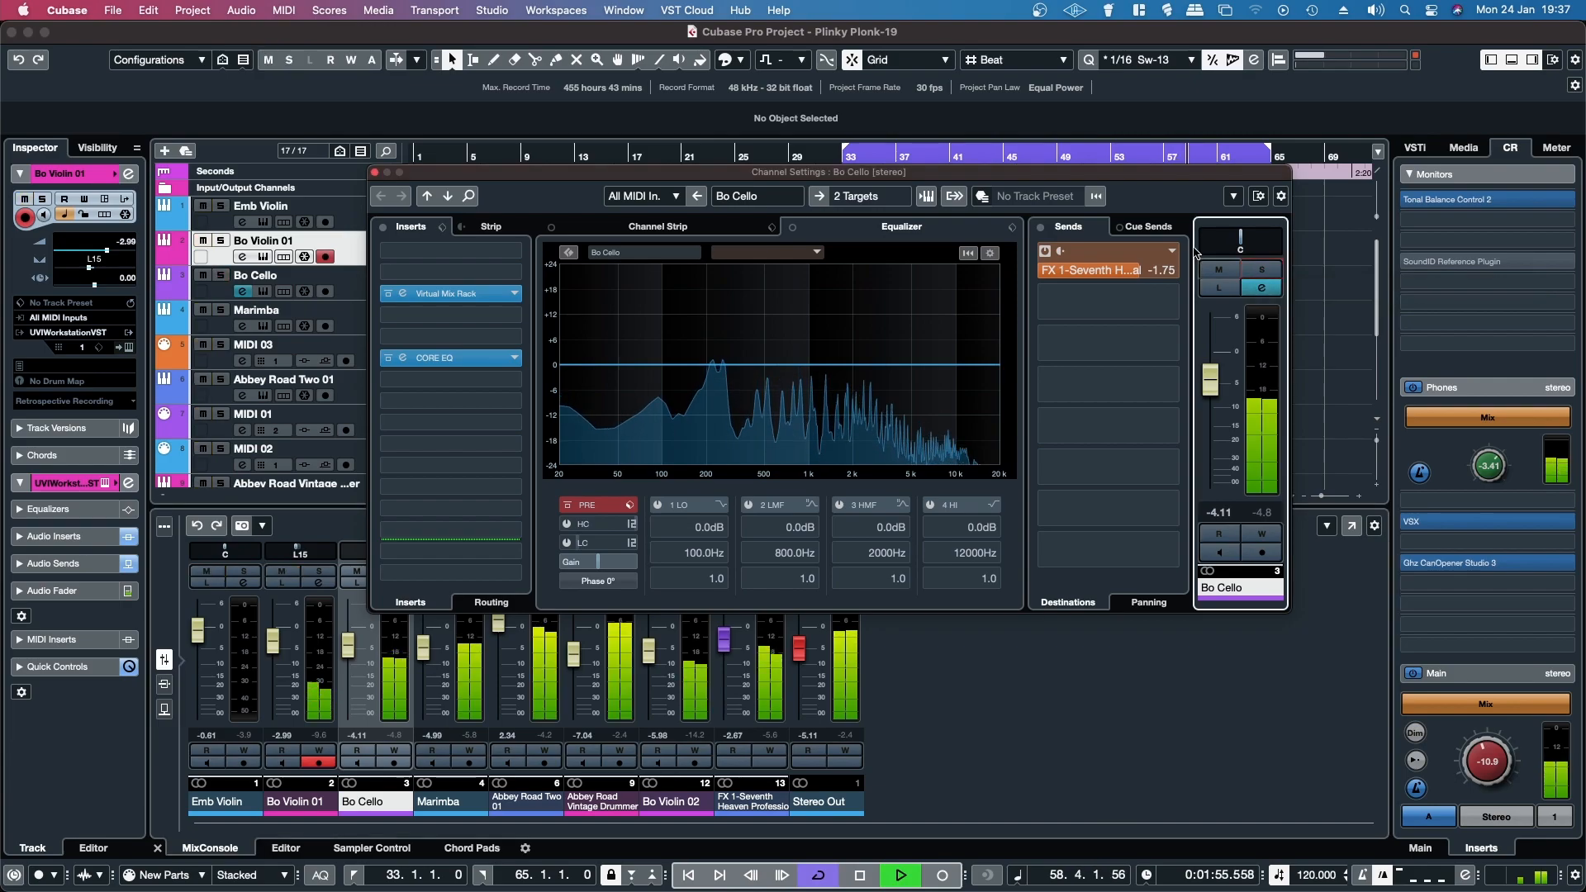
pyautogui.click(375, 173)
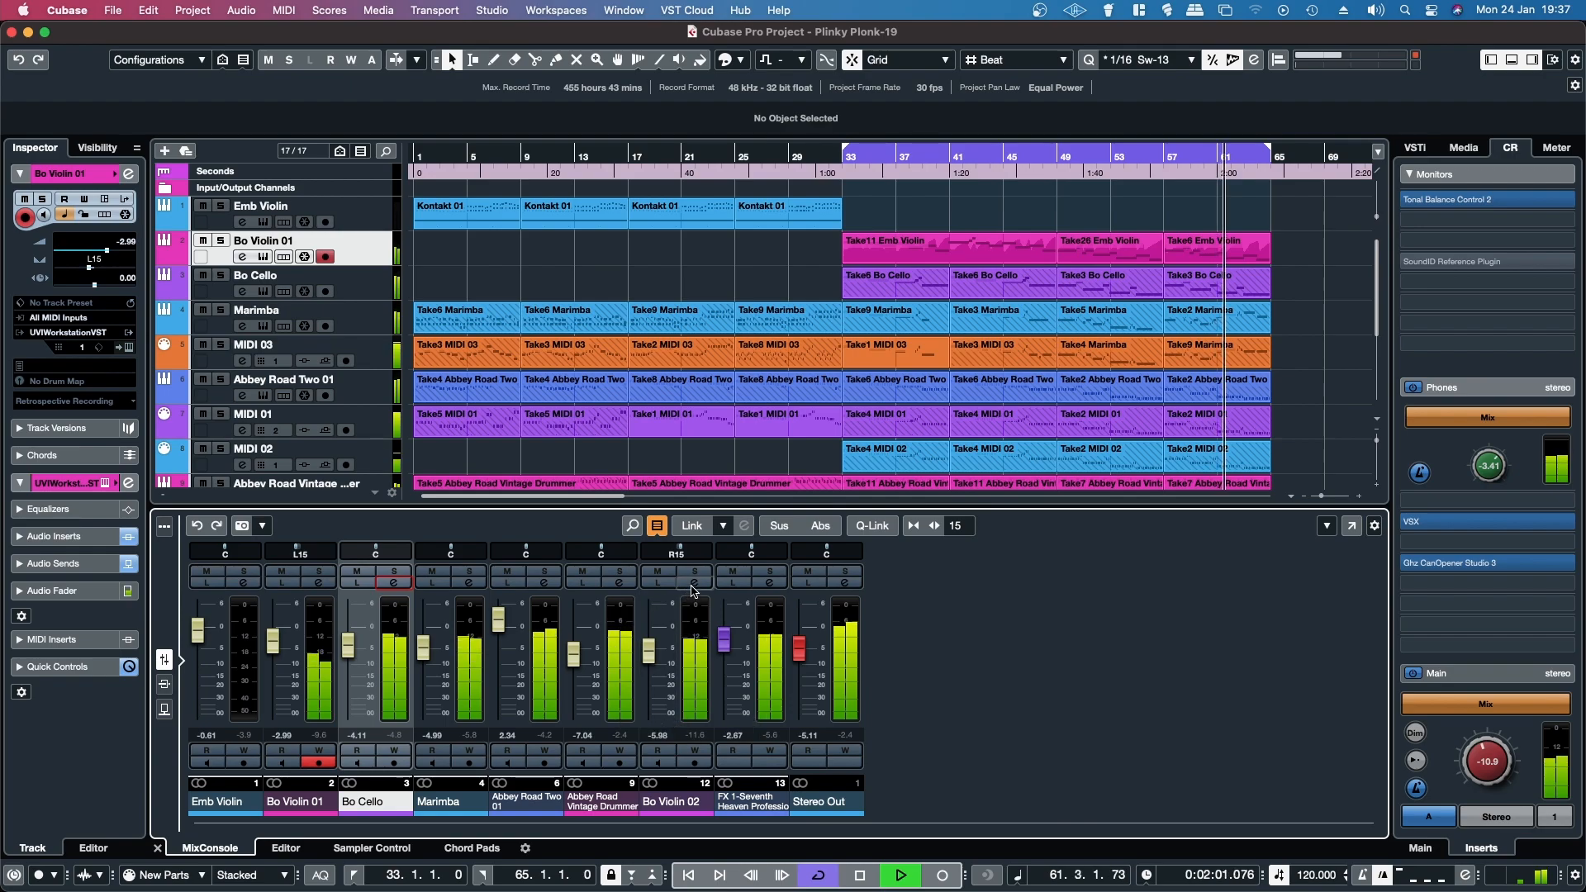
# Step: Audition Bo Violin 02 in solo and examine its Virtual Mix Rack compressor, with the plug-in window moved clear of the Stereo Out meters
pyautogui.click(694, 572)
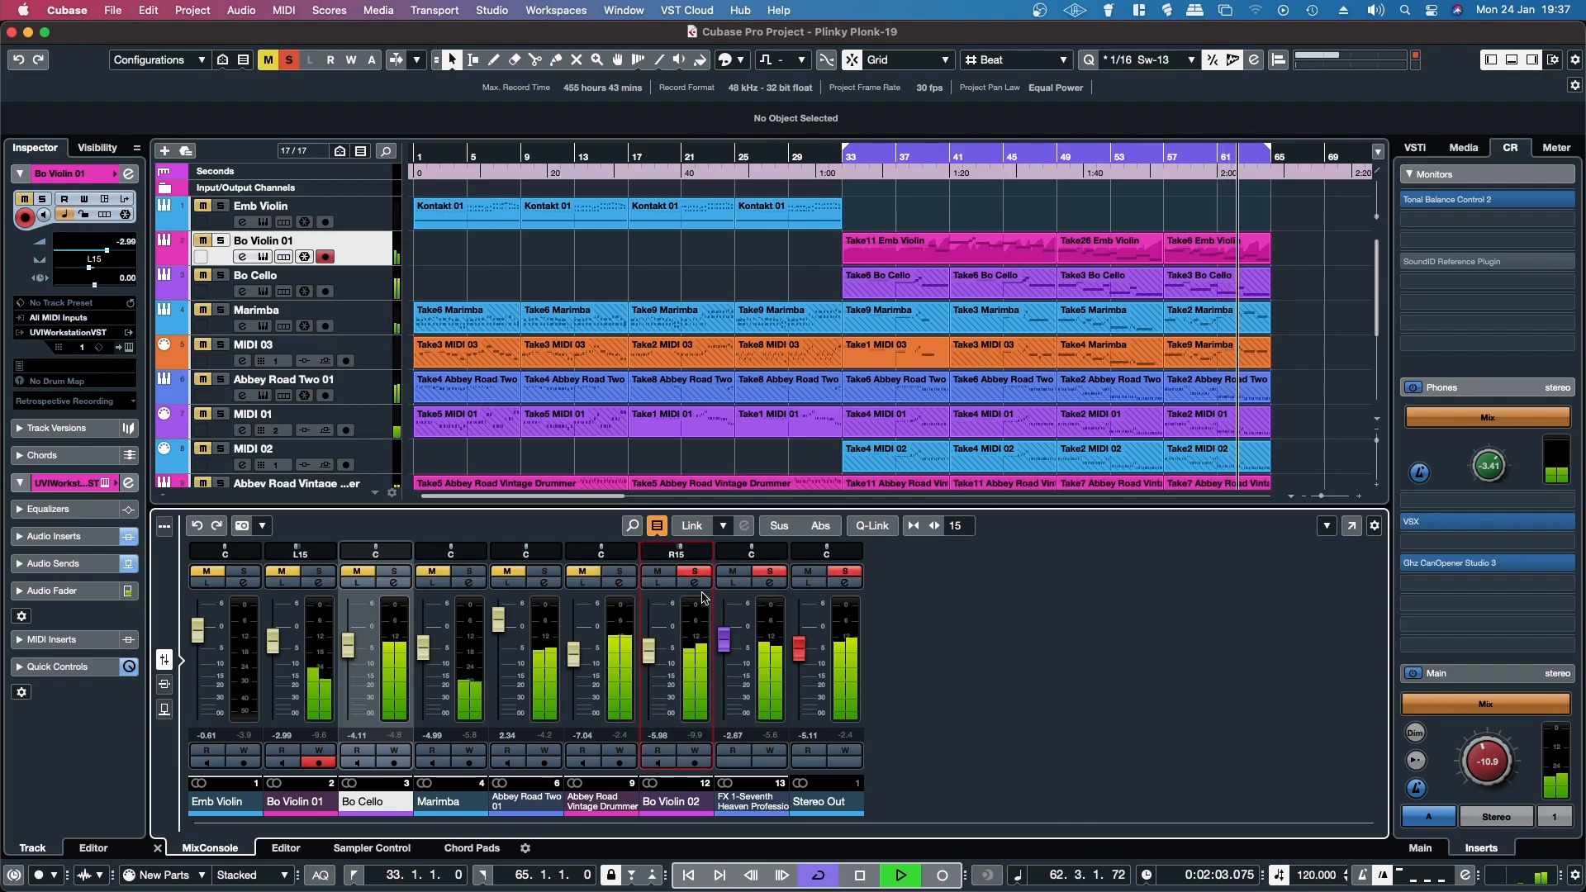
pyautogui.click(694, 583)
pyautogui.click(446, 293)
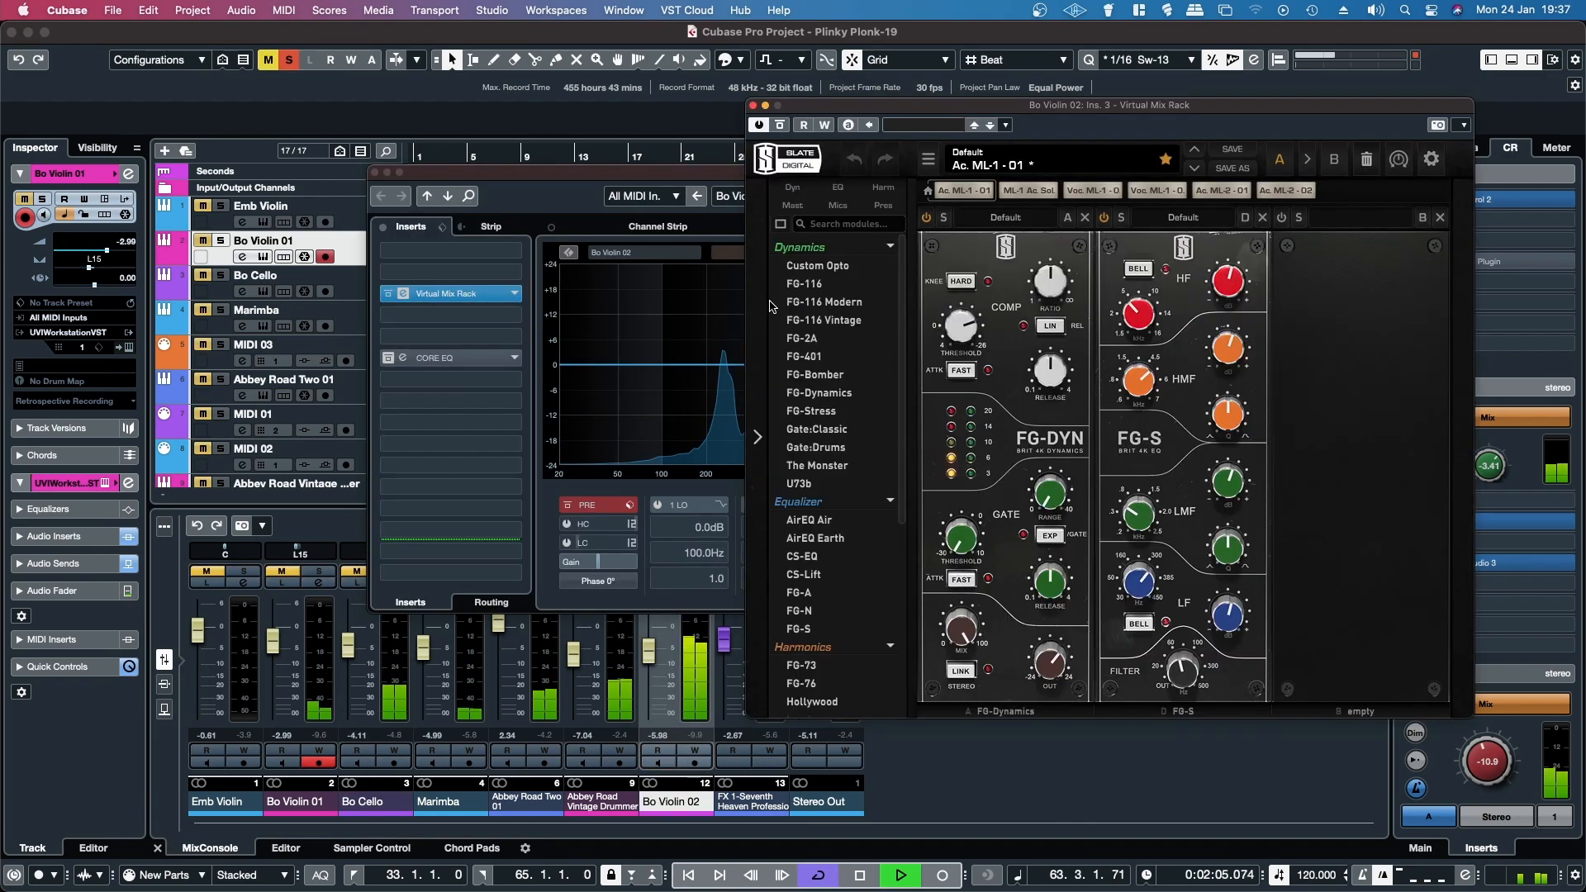
pyautogui.moveTo(995, 109); pyautogui.dragTo(725, 116)
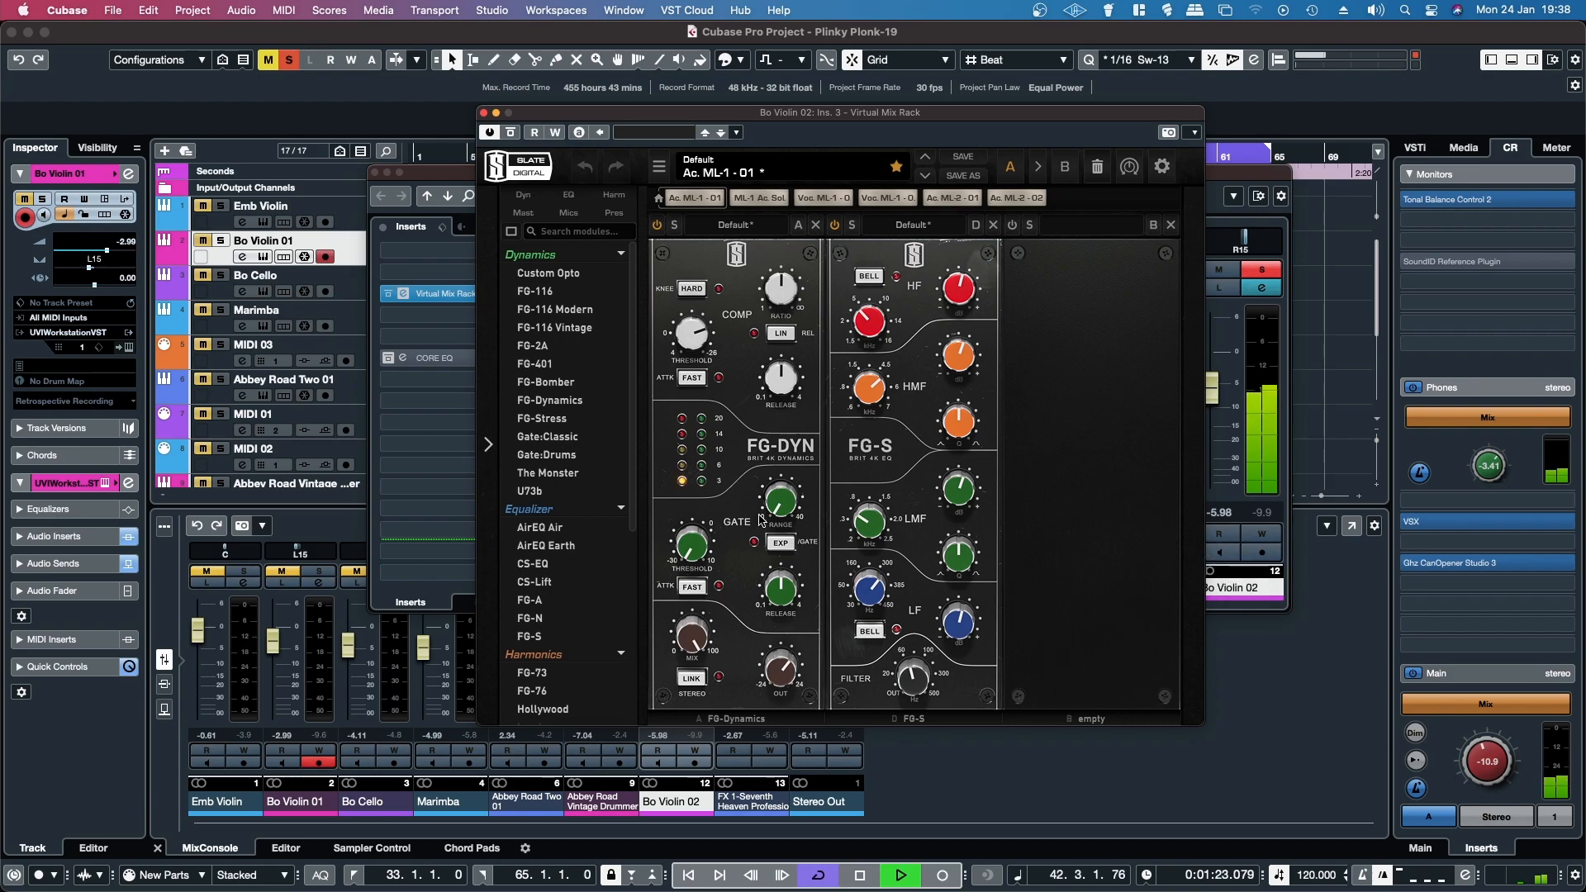
# Step: Solo Bo Violin 01 and Bo Cello alongside Bo Violin 02, lower Bo Cello's fader to -5.13, and finish with plug-in windows closed and solos cleared
pyautogui.click(319, 571)
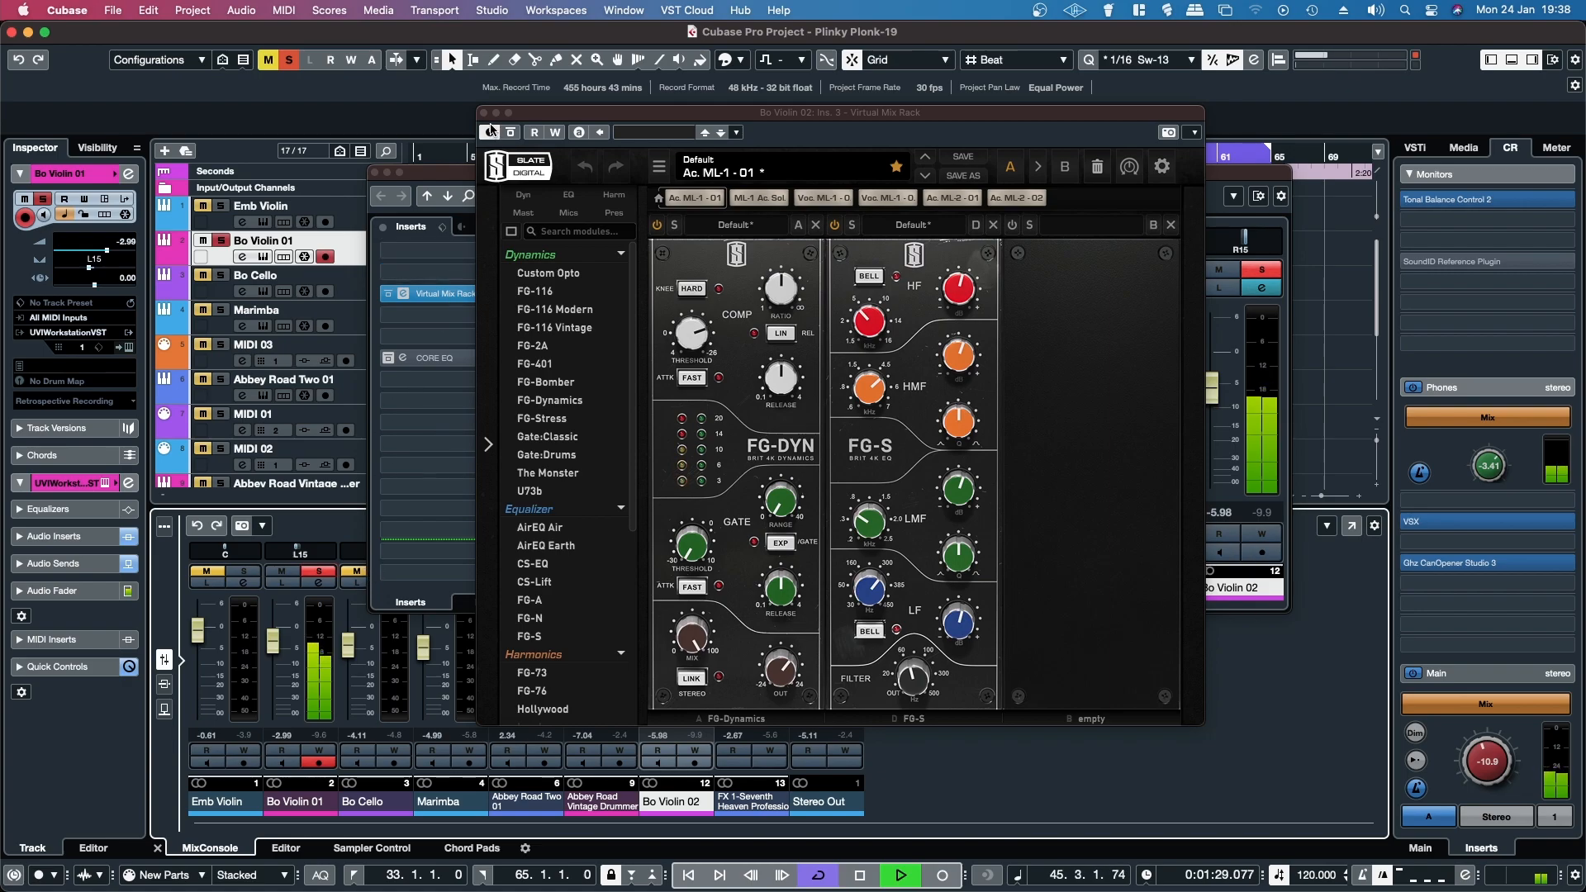
pyautogui.click(376, 173)
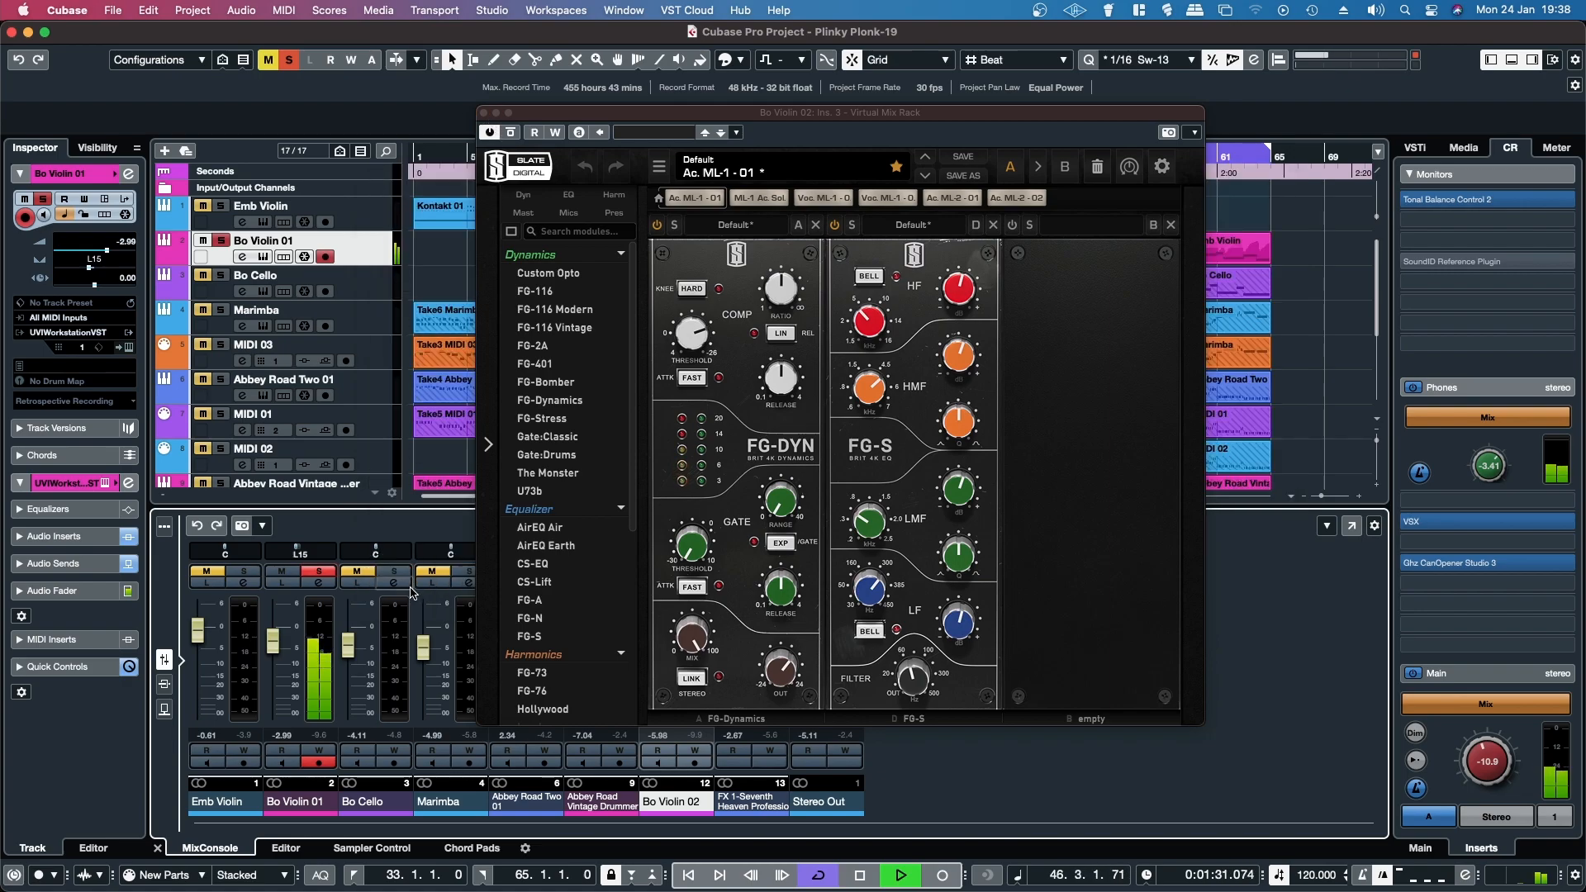
pyautogui.click(394, 572)
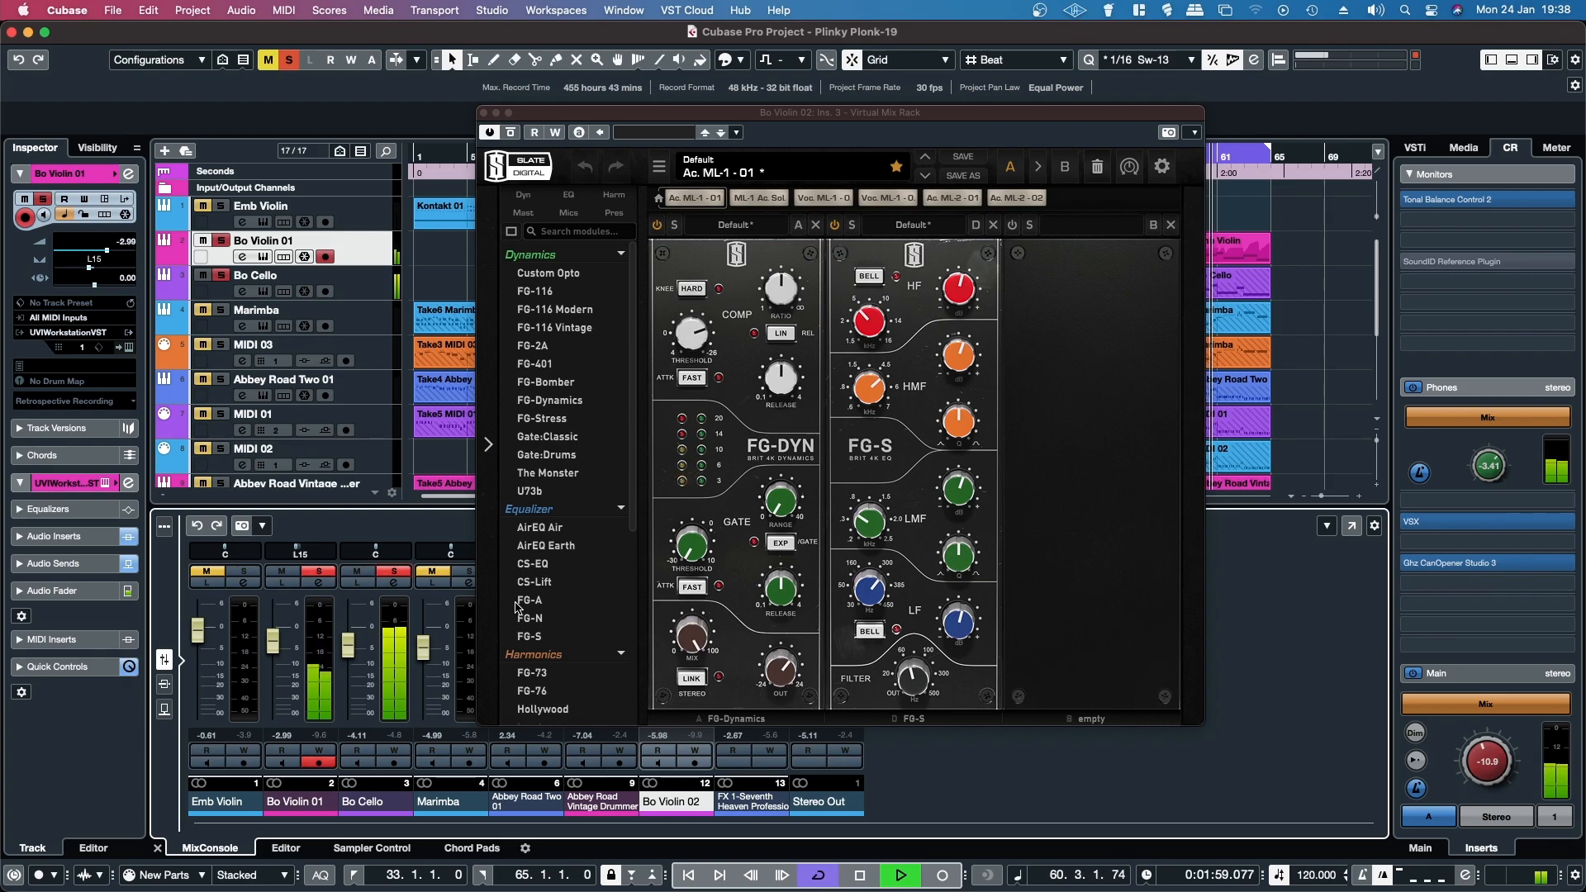
pyautogui.moveTo(346, 647); pyautogui.dragTo(351, 649)
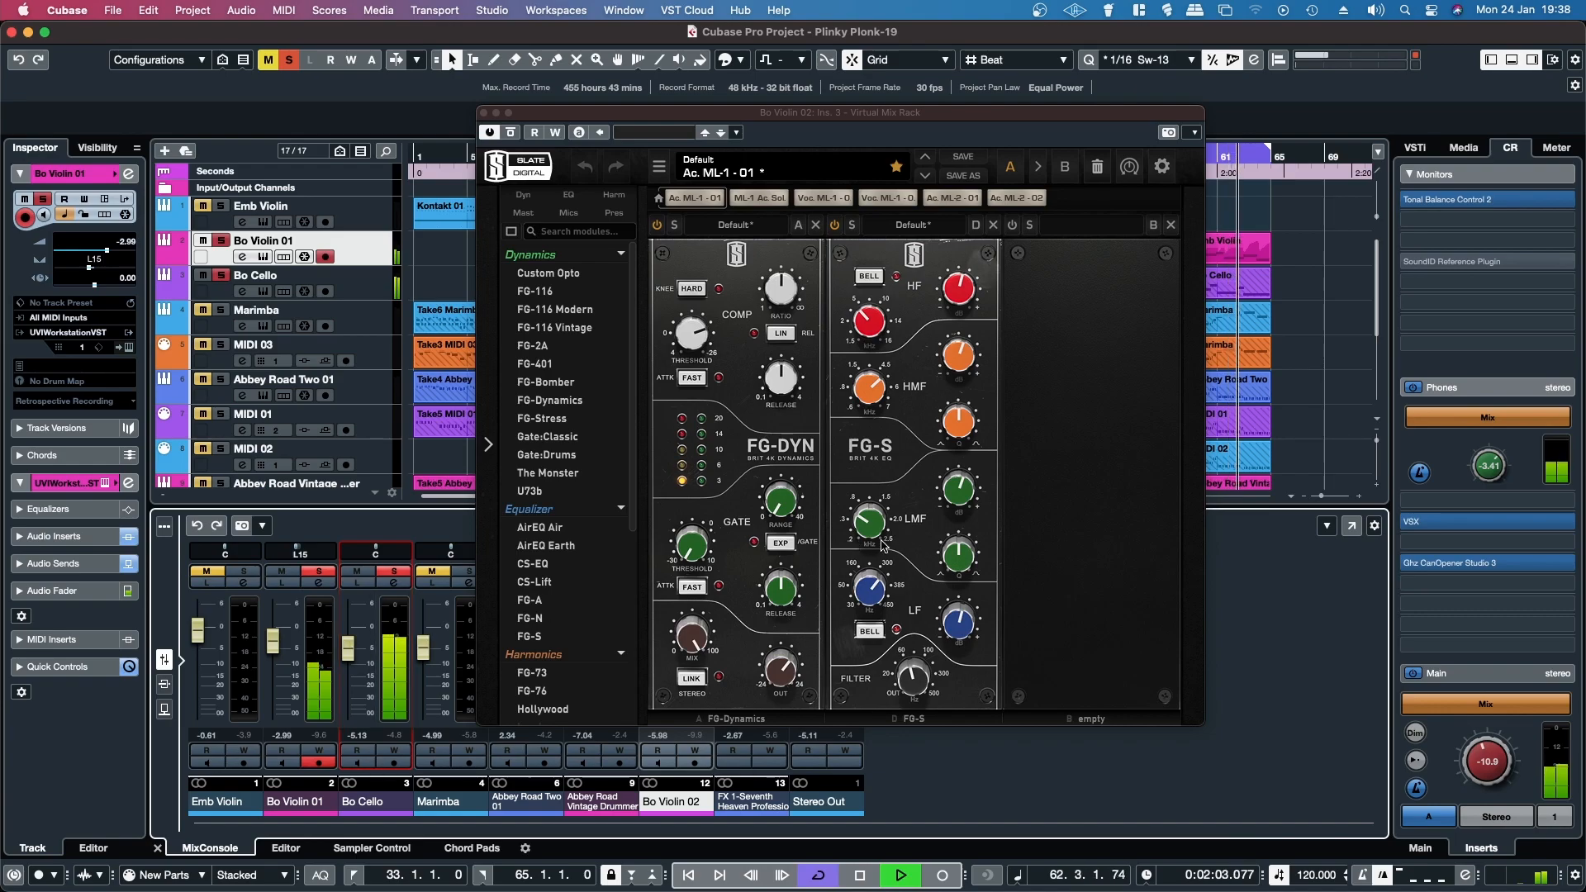
pyautogui.click(484, 113)
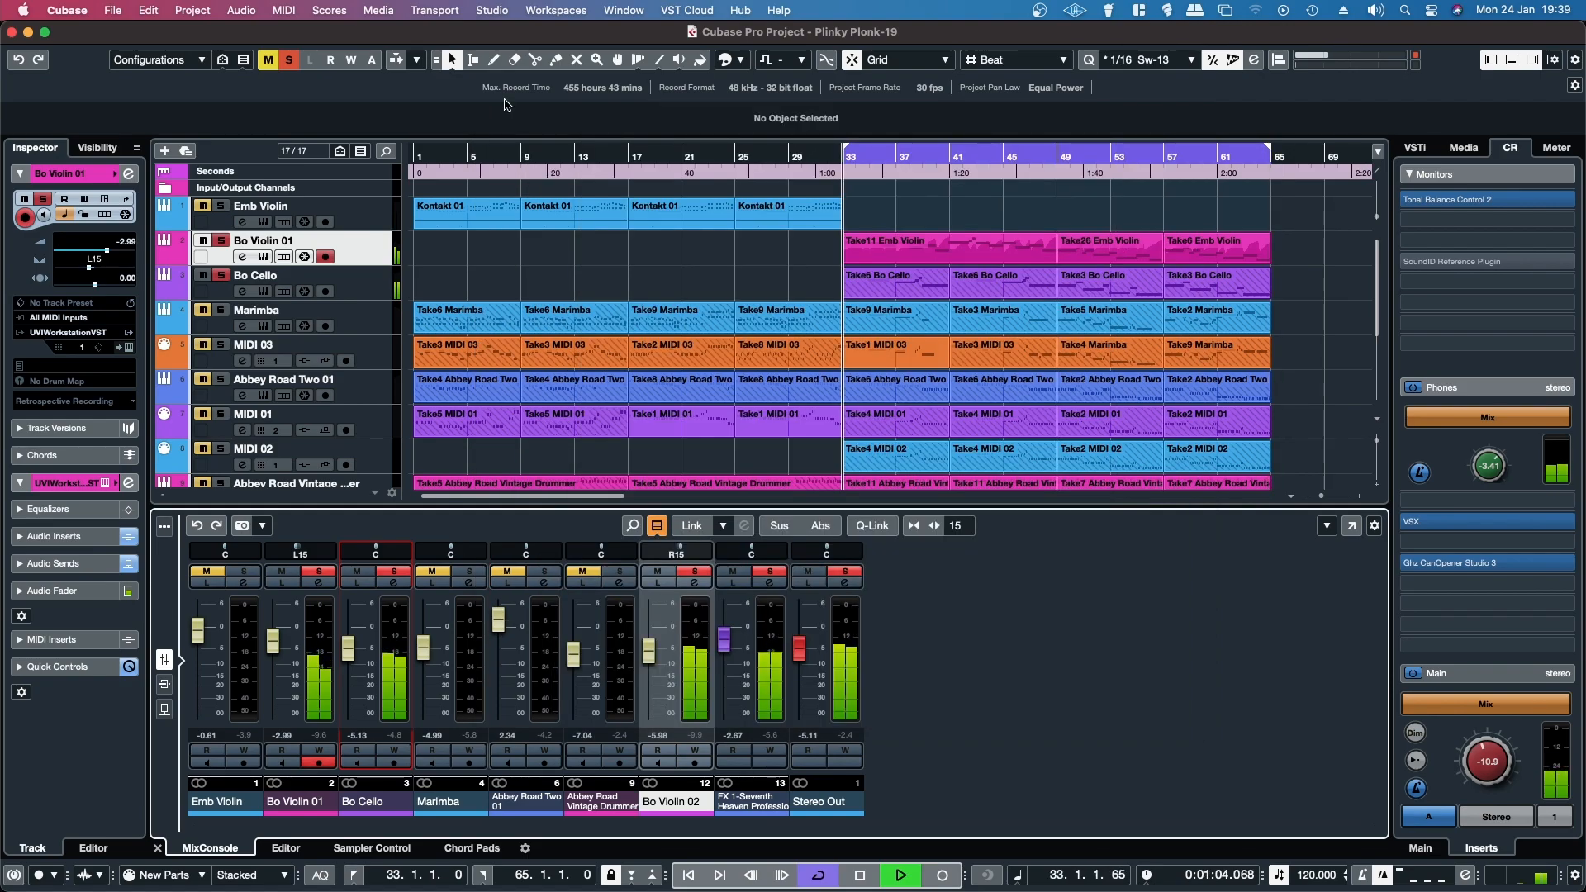
pyautogui.click(857, 575)
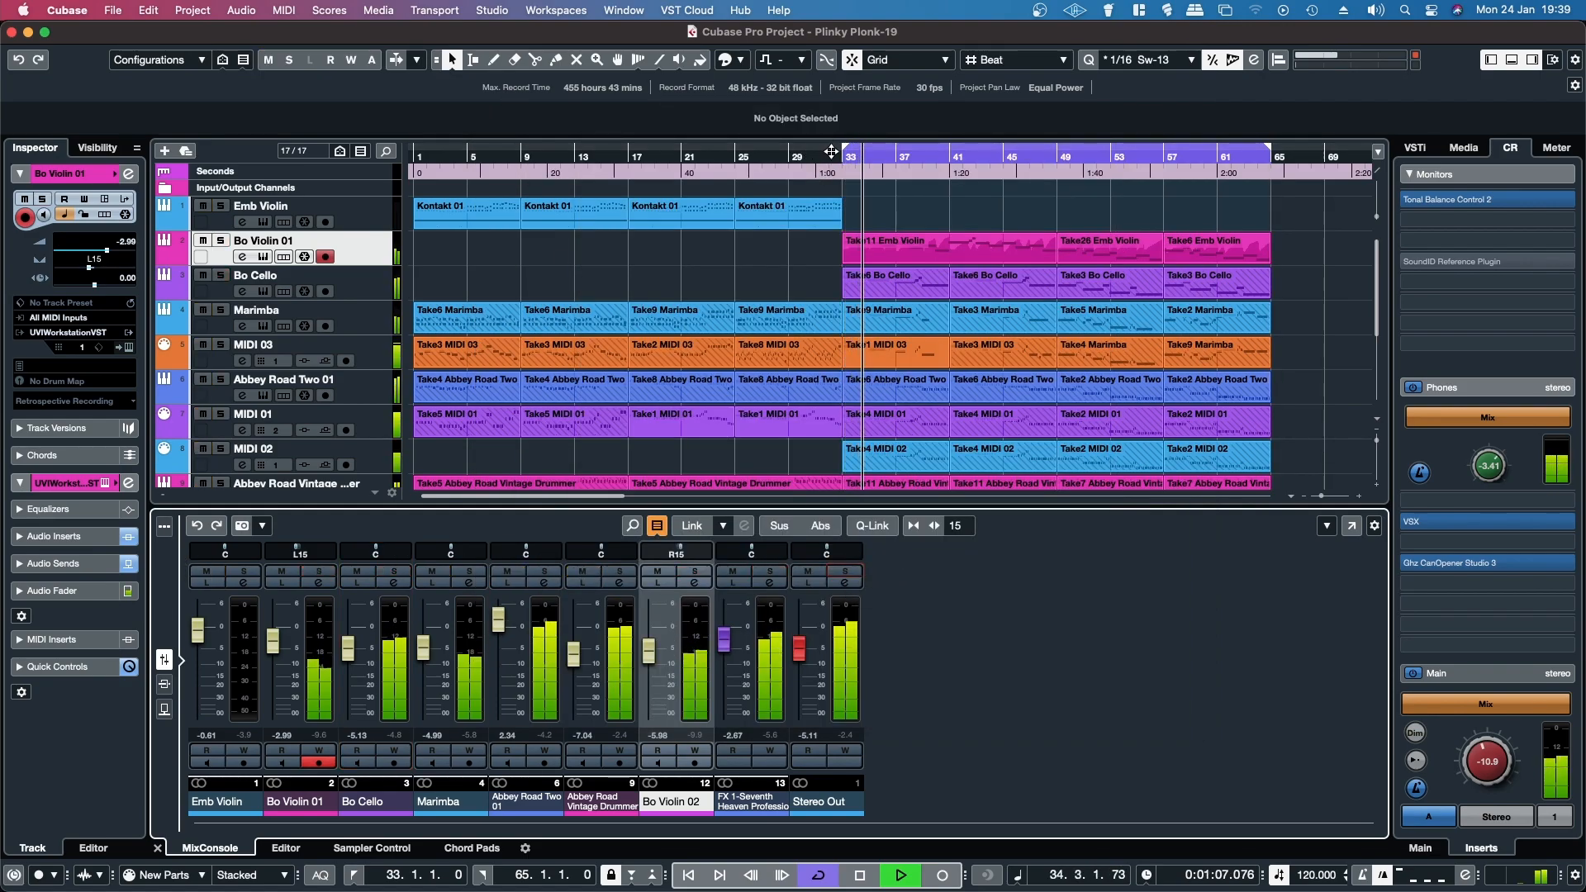
# Step: Extend the cycle range to bars 1 to 65 and rebalance the faders, with Marimba at -5.40 and Bo Violin 02 at -4.61
pyautogui.moveTo(845, 150); pyautogui.dragTo(417, 150)
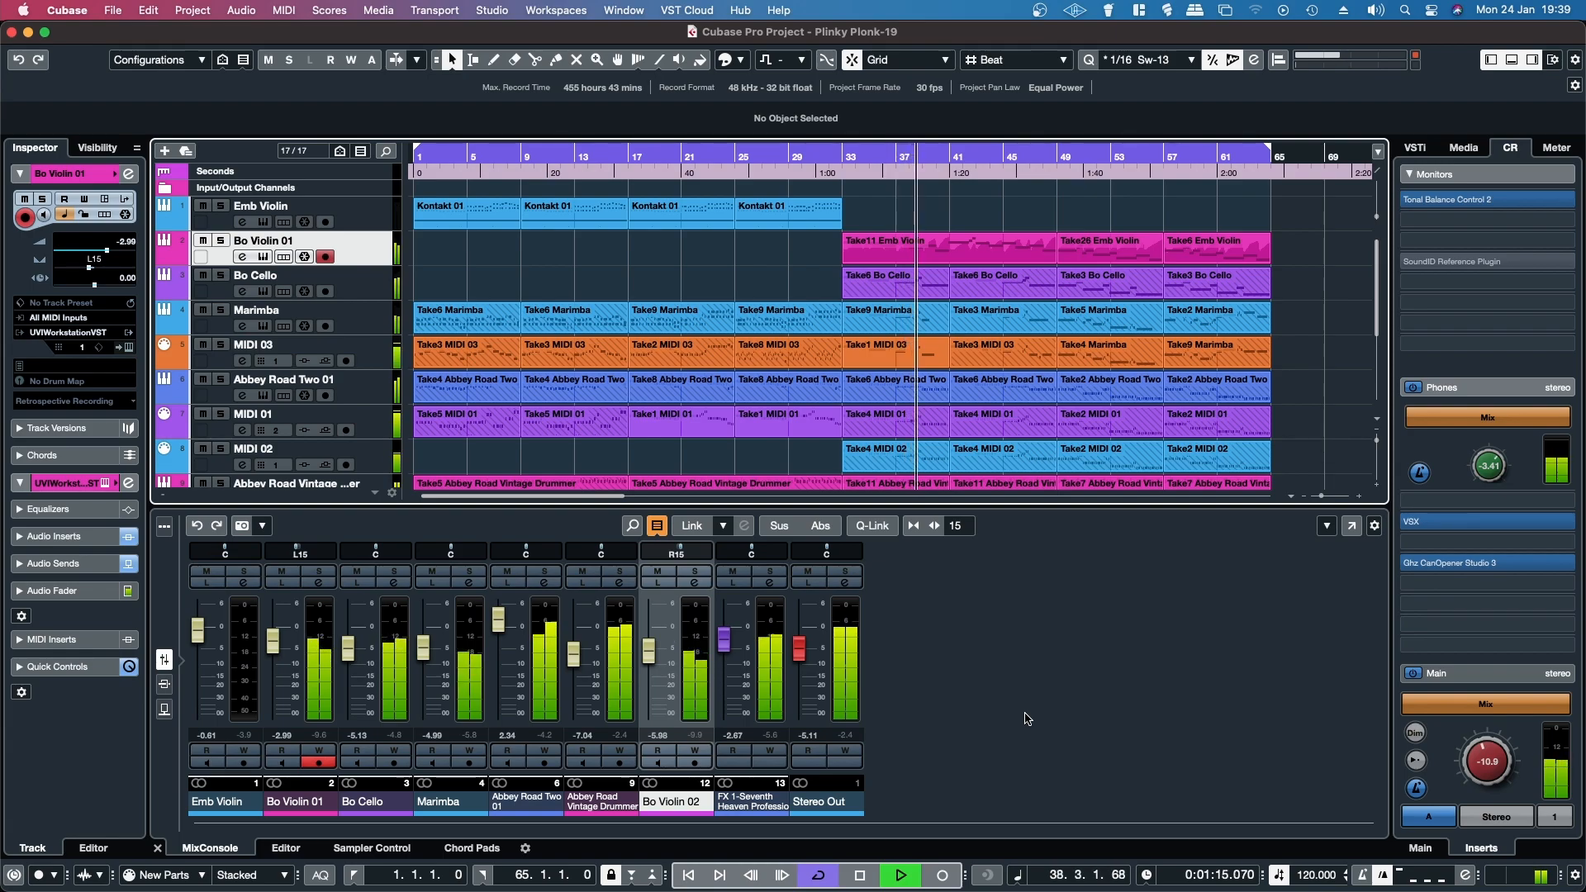
pyautogui.click(428, 654)
pyautogui.moveTo(428, 655); pyautogui.dragTo(427, 656)
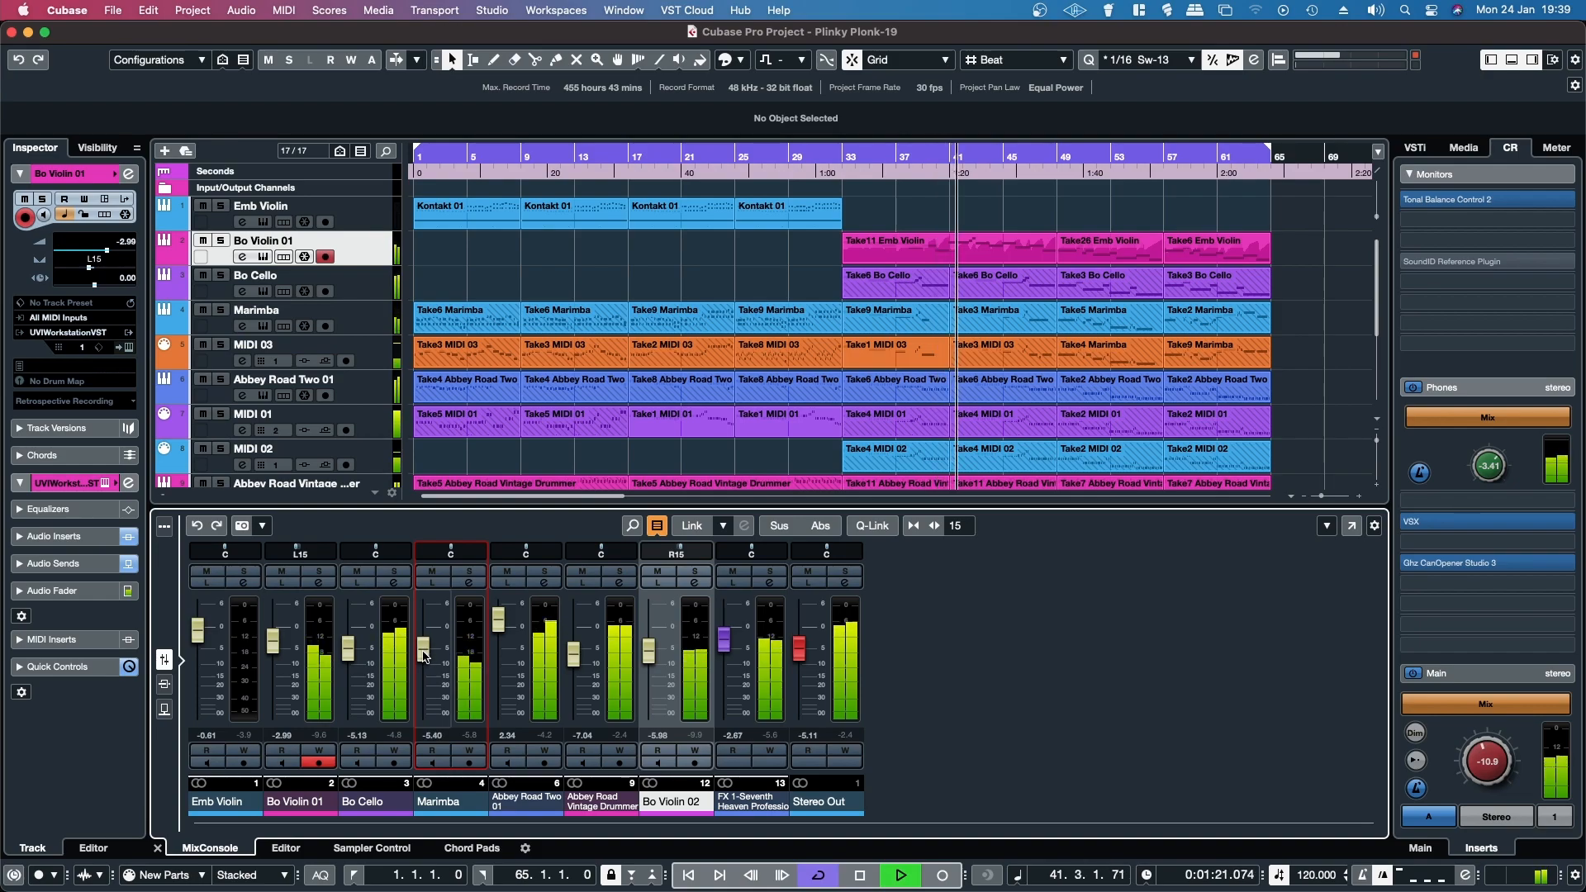
pyautogui.click(652, 659)
pyautogui.moveTo(652, 660); pyautogui.dragTo(652, 657)
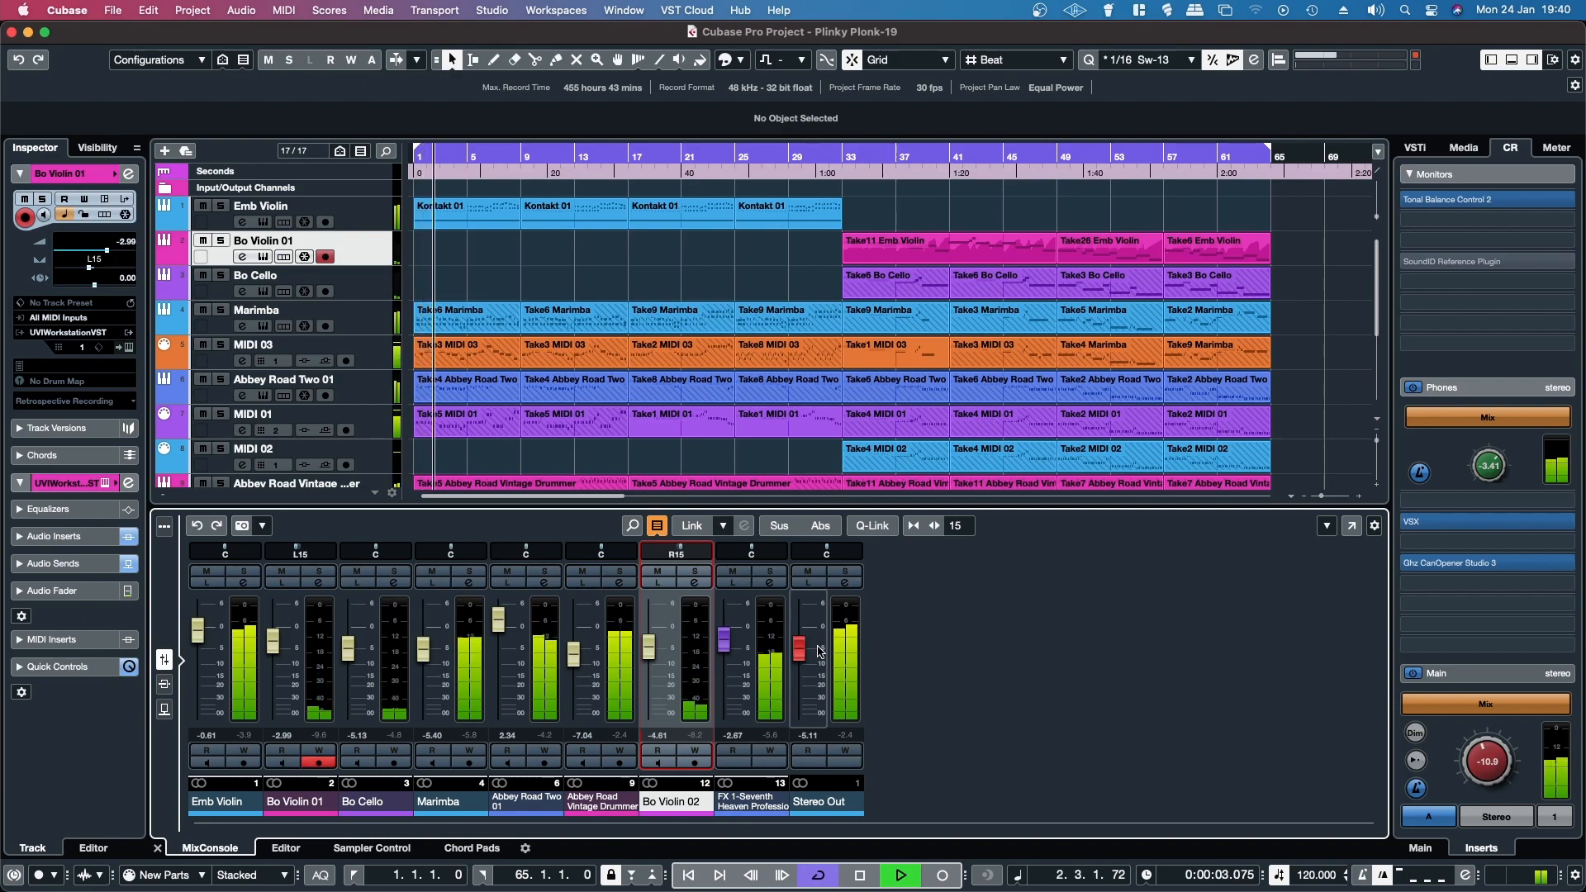
# Step: With Tonal Balance Control open for reference, cut Stereo Out's LMF EQ band by 2.2 dB at 573.9 Hz with a Q of 0.1
pyautogui.click(1450, 204)
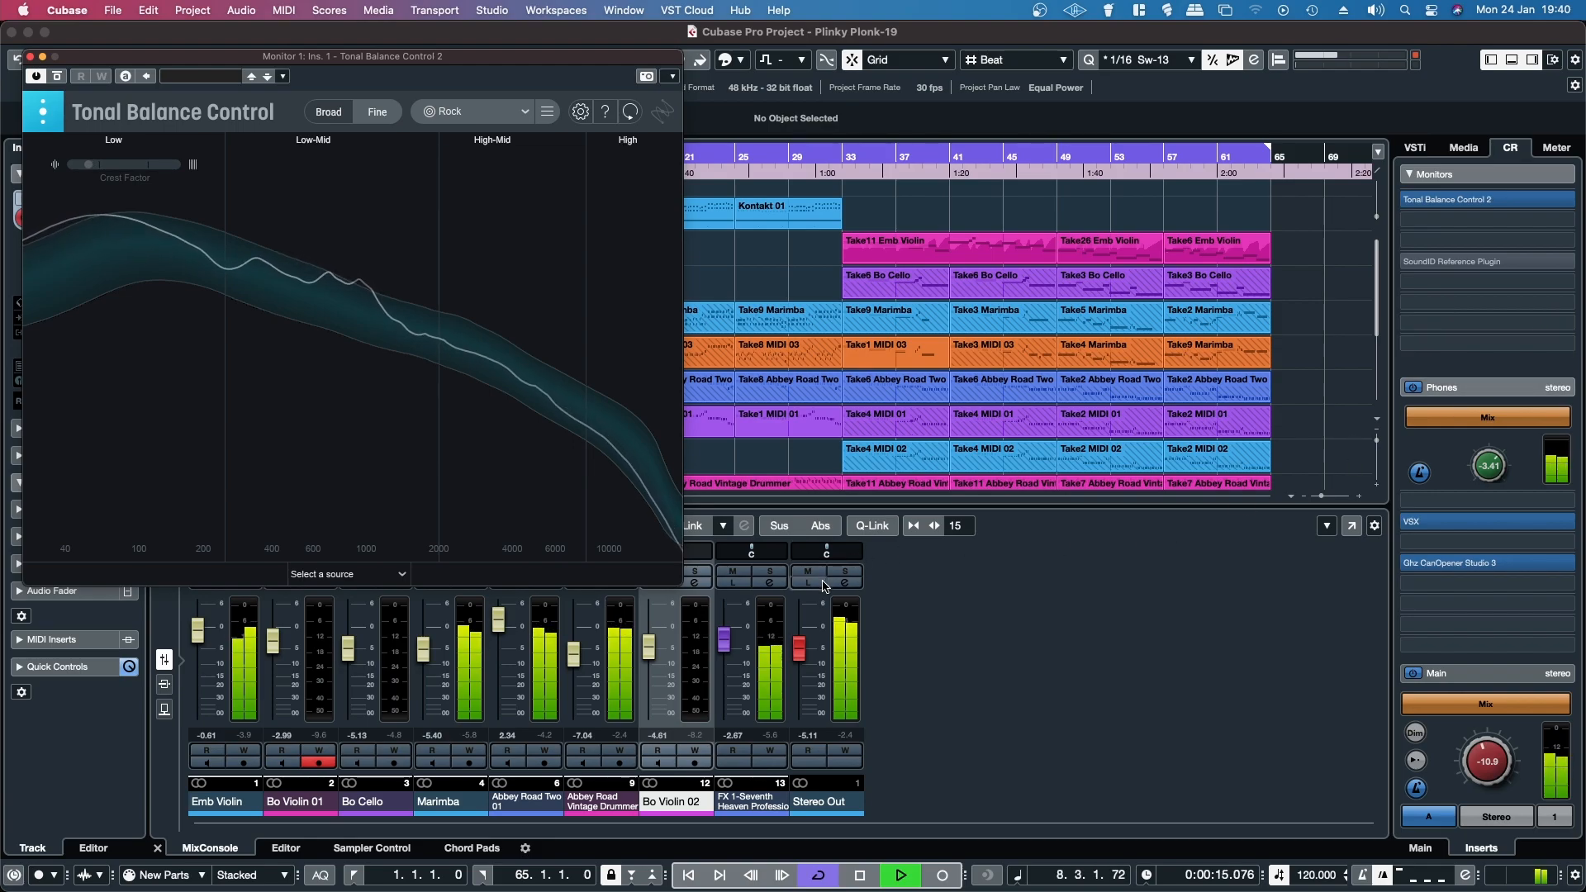
pyautogui.click(841, 587)
pyautogui.moveTo(851, 225); pyautogui.dragTo(1214, 144)
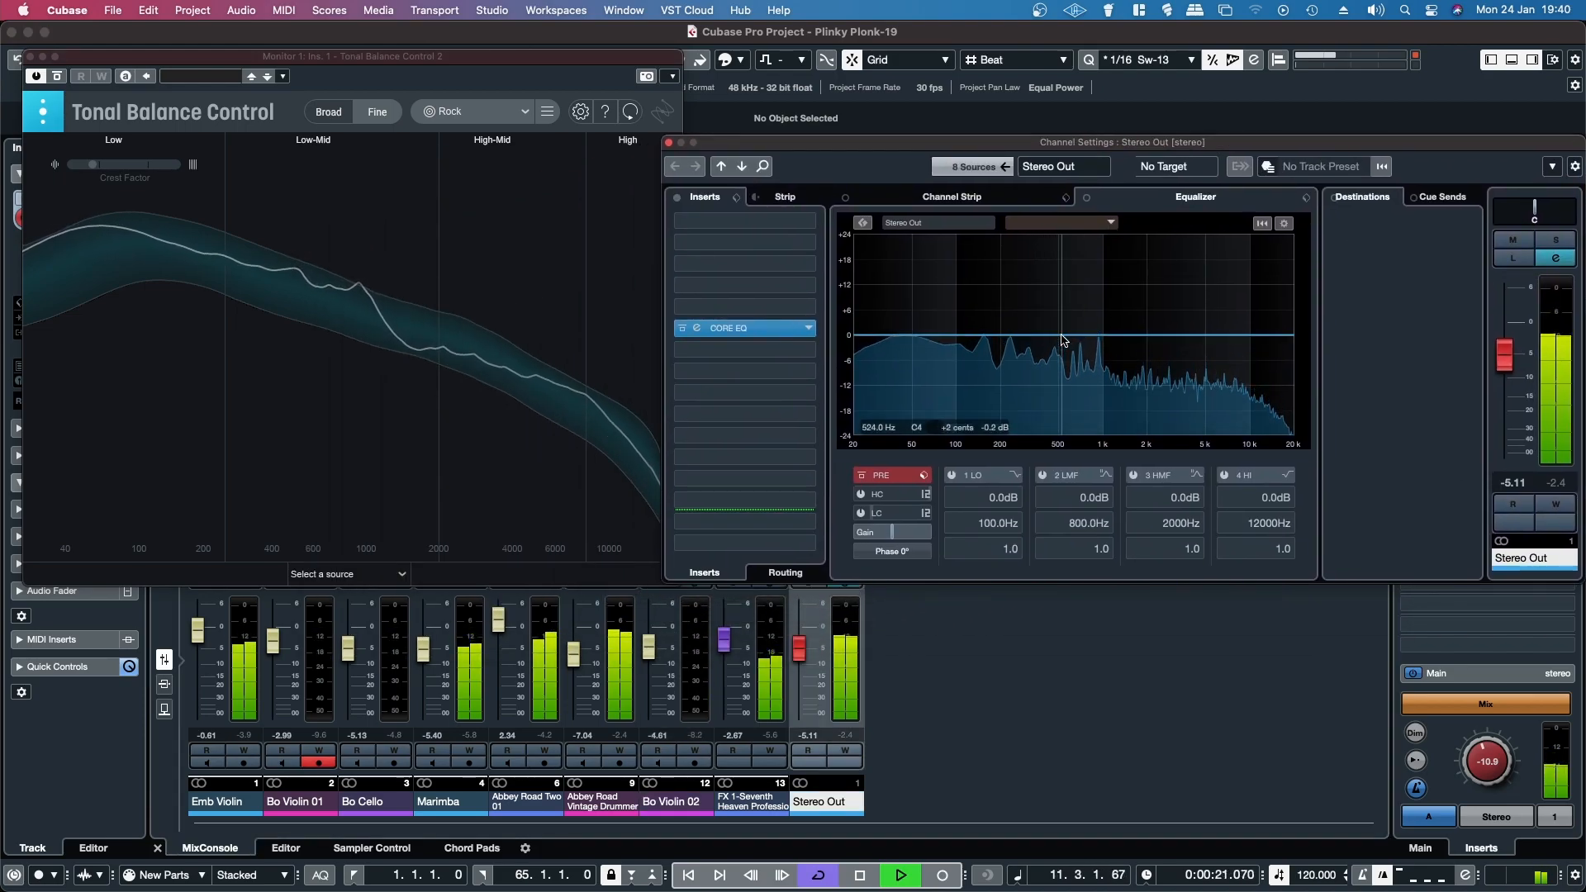
pyautogui.moveTo(1063, 340); pyautogui.dragTo(1061, 346)
pyautogui.scroll(-5, 1062, 346)
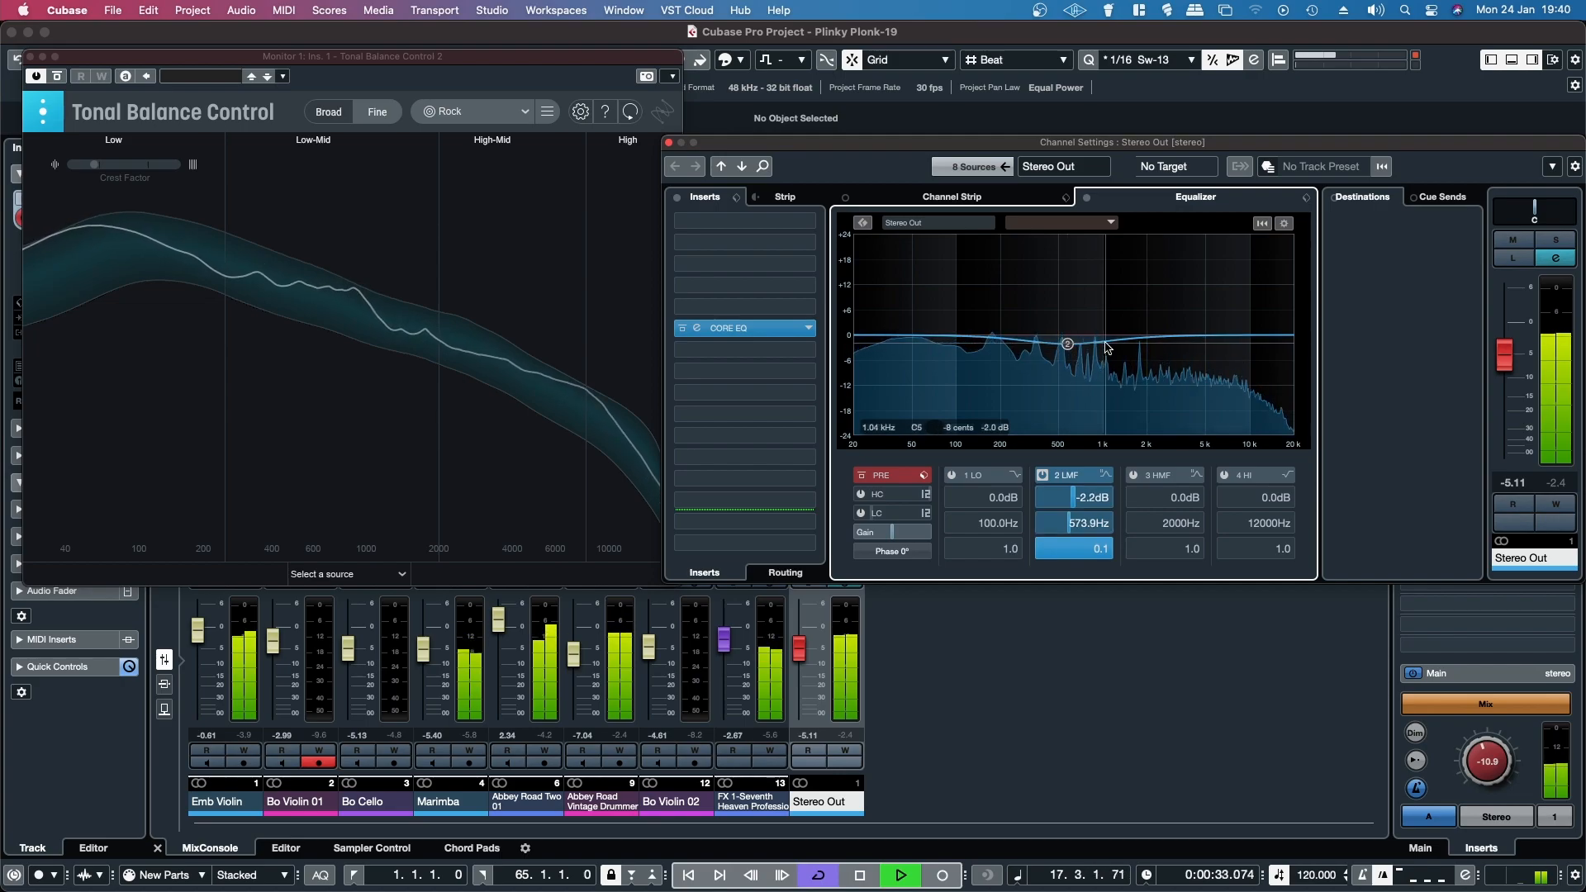
# Step: Set Stereo Out's HI EQ band to -1.6 dB at 16681 Hz with Q 0.0, and its LO band to -6.7 dB at 20 Hz
pyautogui.moveTo(1245, 338); pyautogui.dragTo(1275, 338)
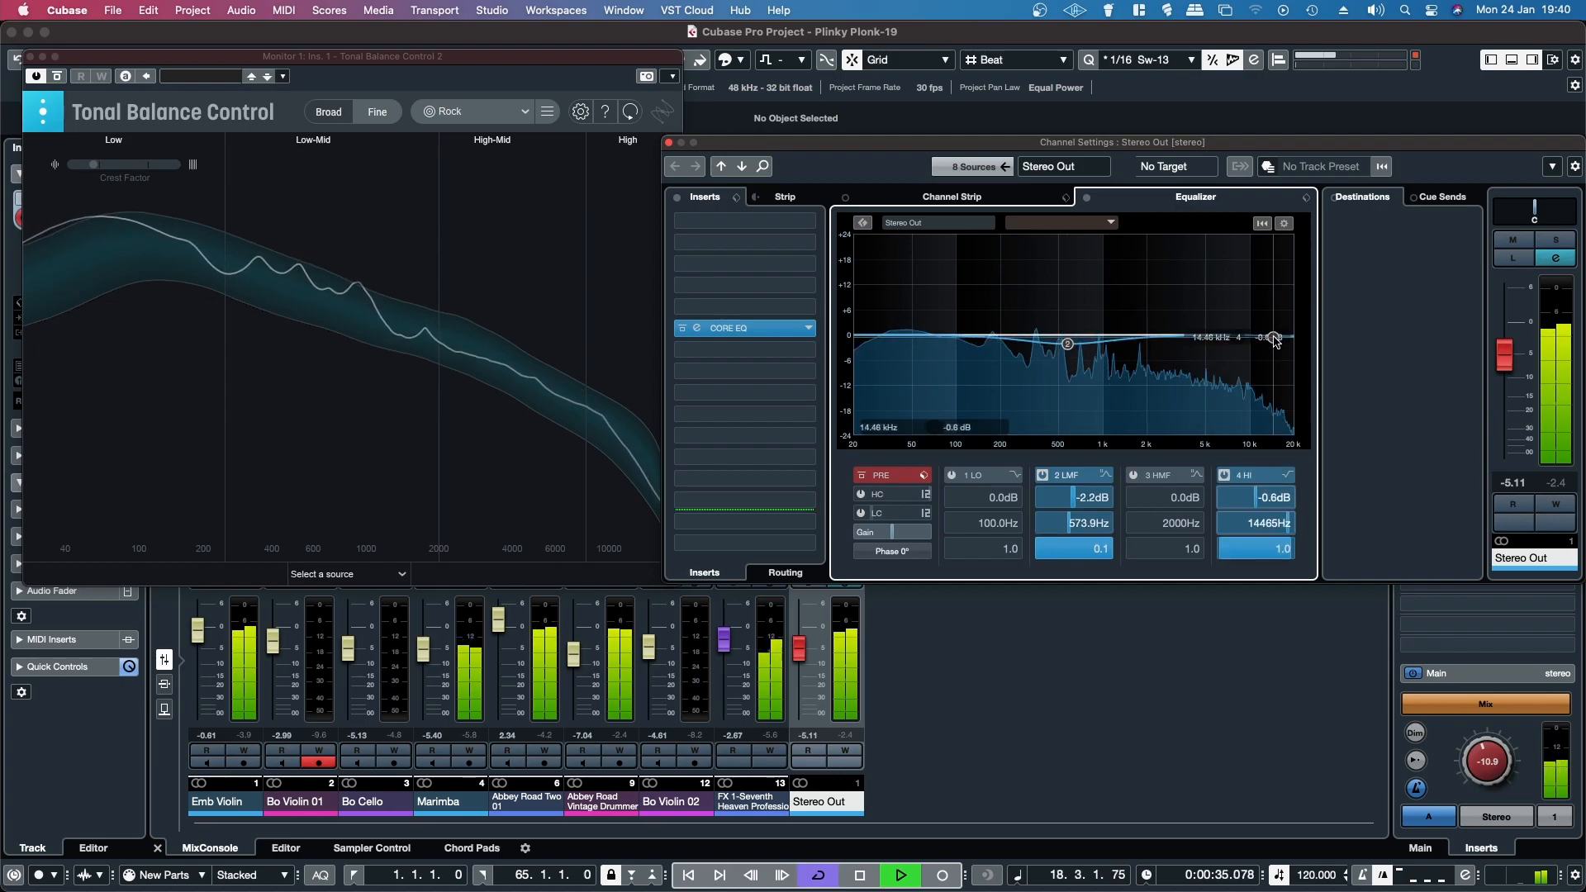
pyautogui.scroll(4, 1279, 344)
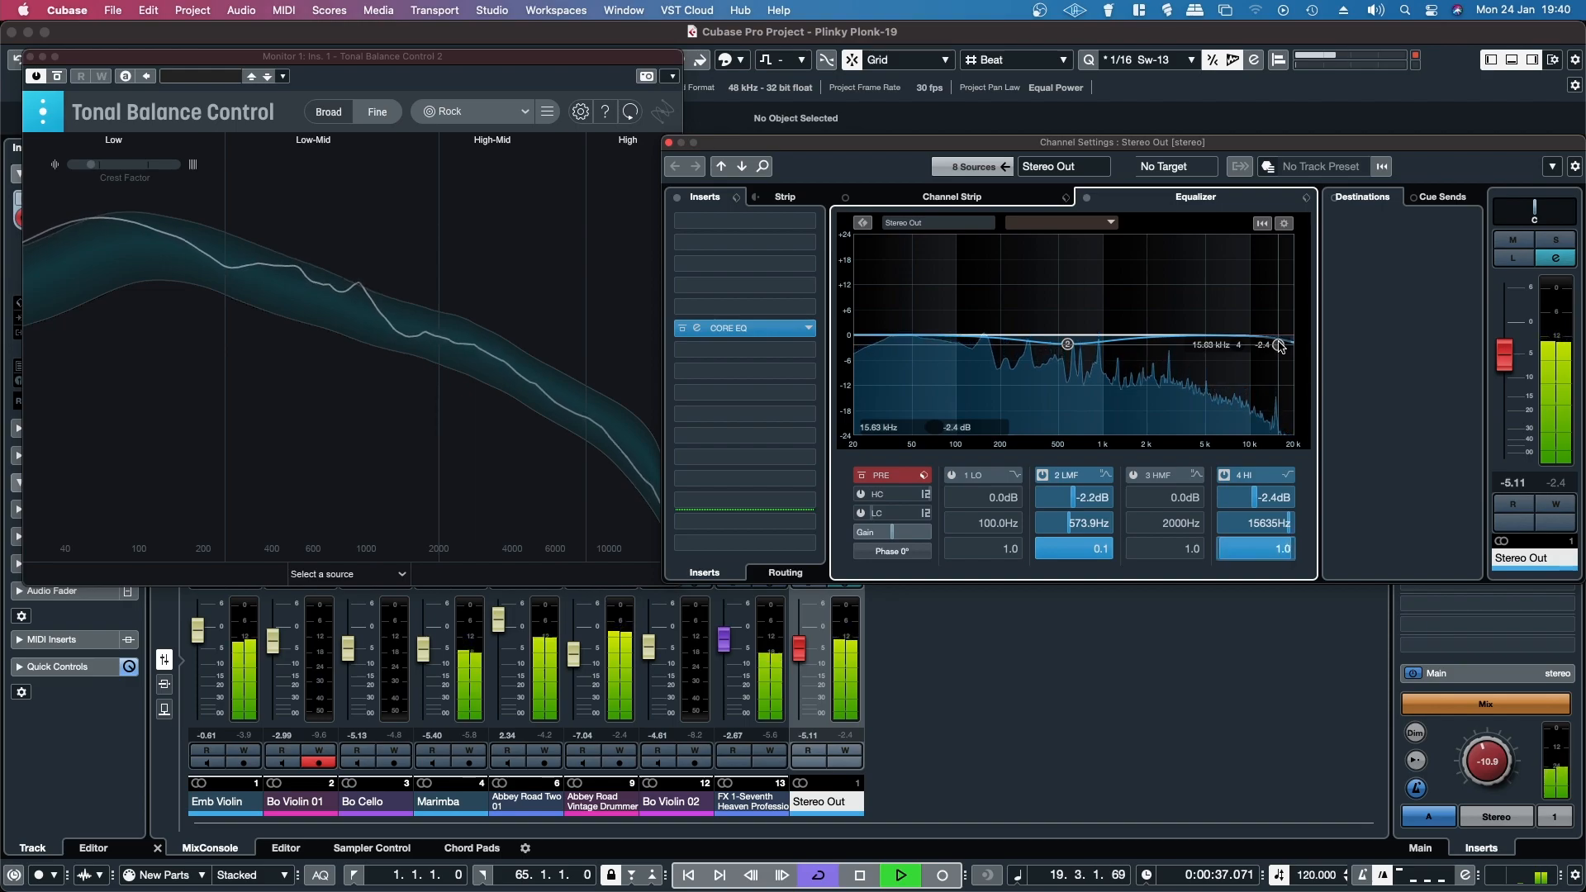
pyautogui.moveTo(1279, 344); pyautogui.dragTo(1282, 342)
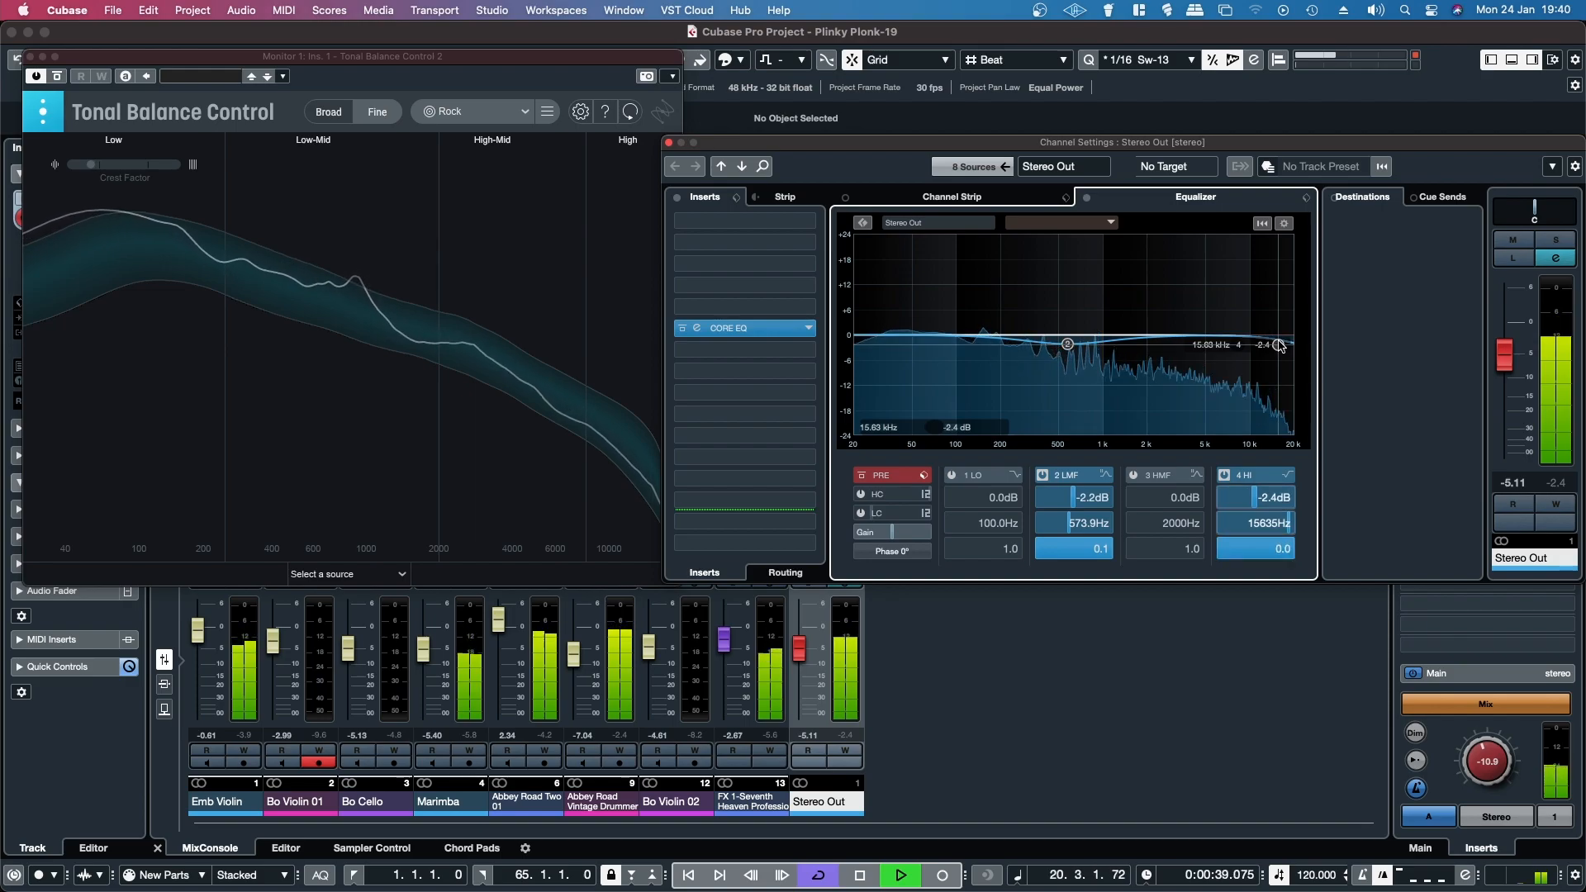
pyautogui.moveTo(925, 353); pyautogui.dragTo(853, 353)
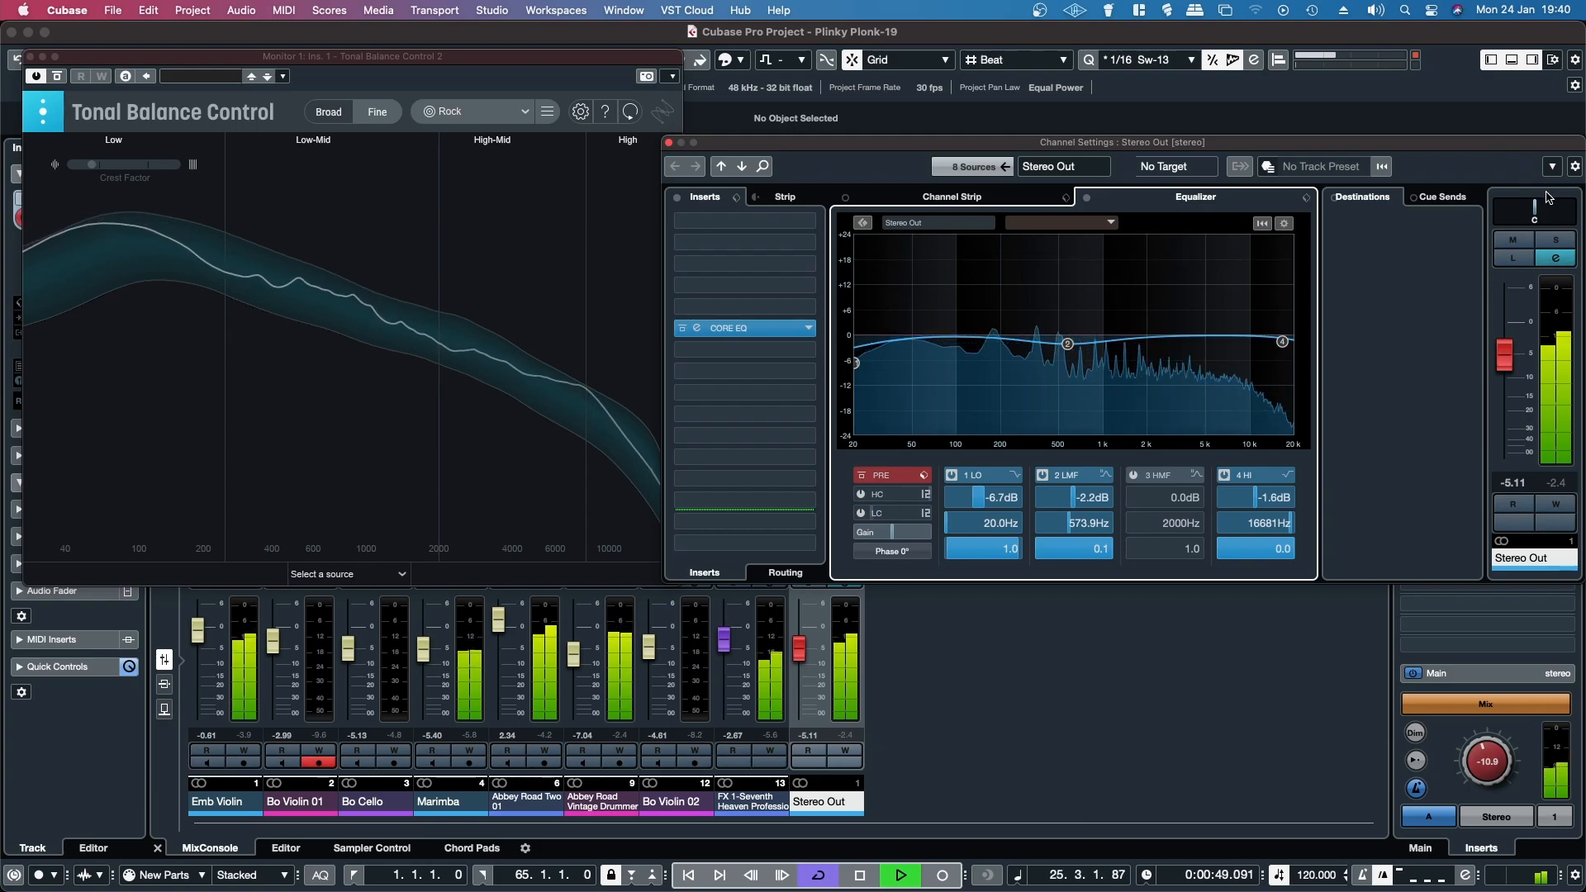
# Step: Close the Stereo Out channel settings and Tonal Balance Control, listen to the full mix, and stop playback
pyautogui.click(669, 144)
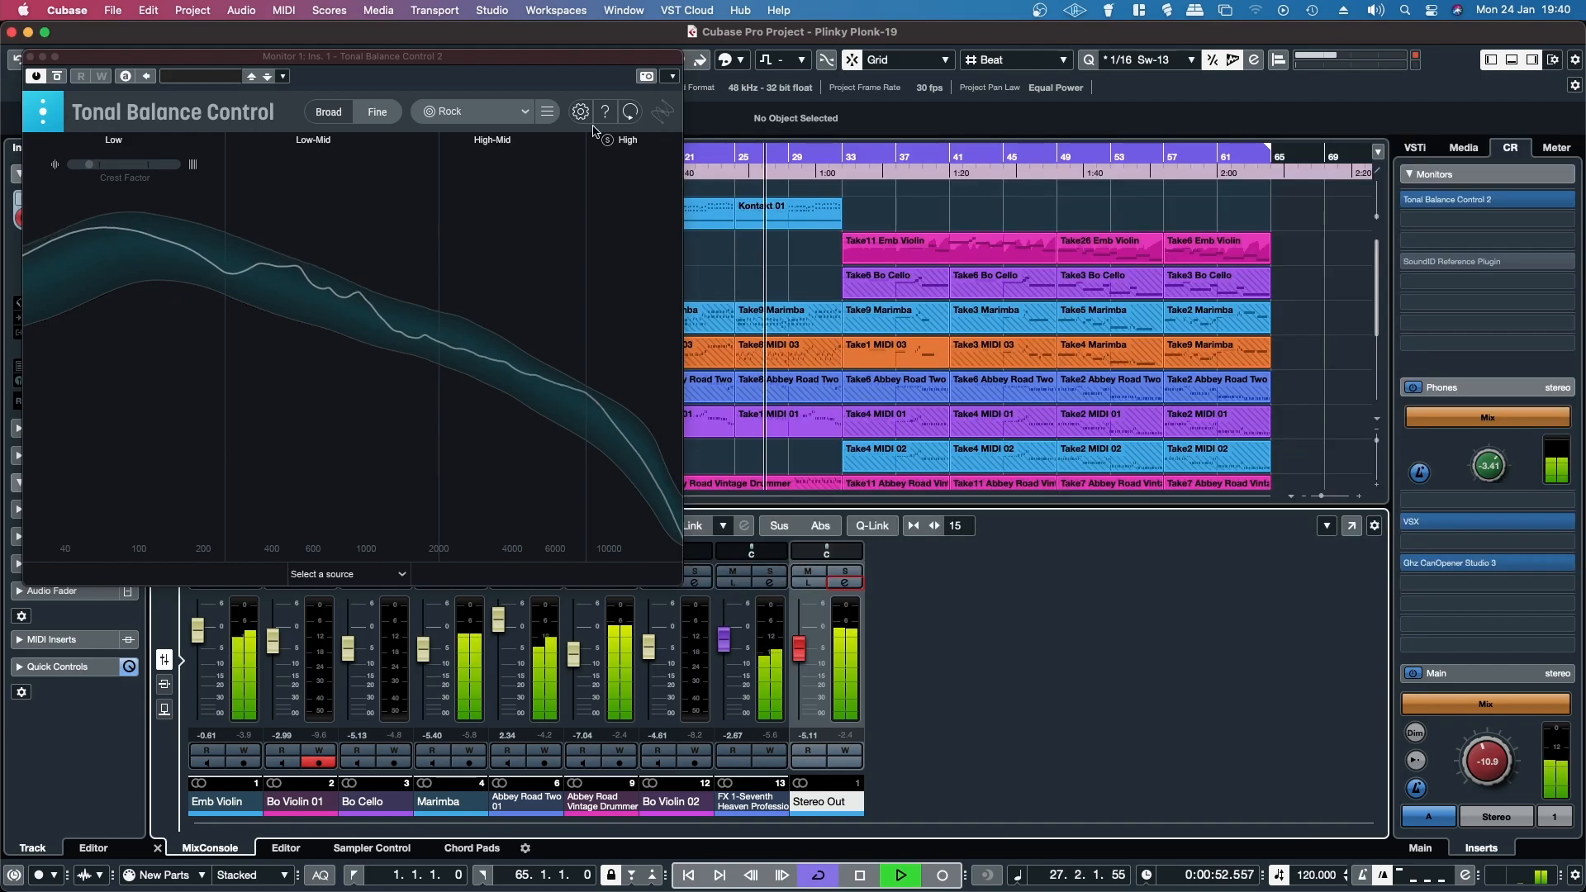
pyautogui.click(30, 57)
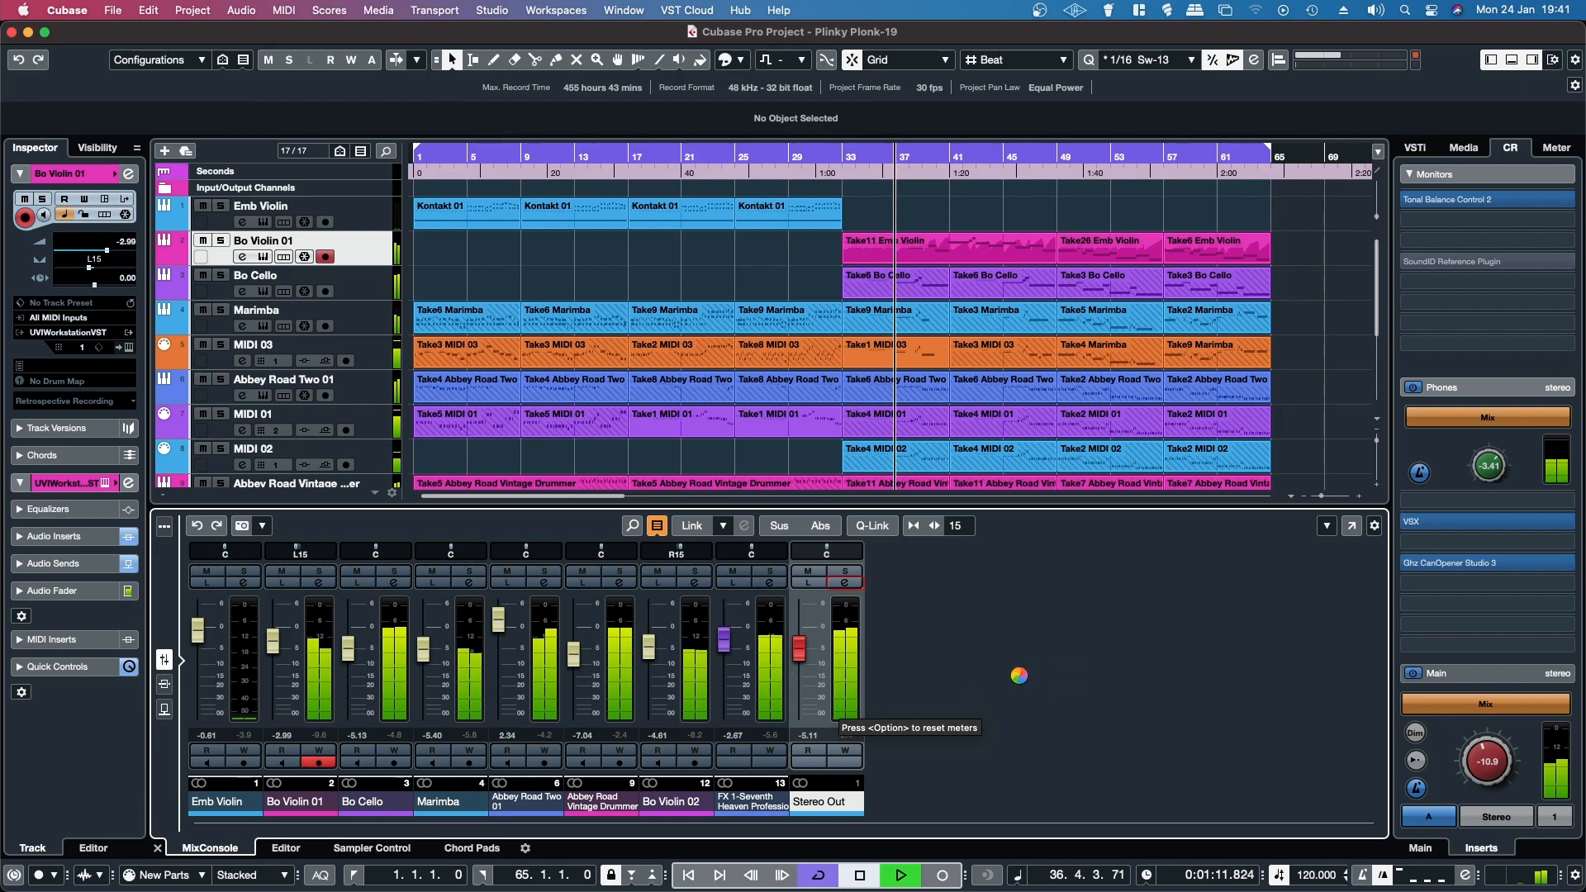
pyautogui.press('space')
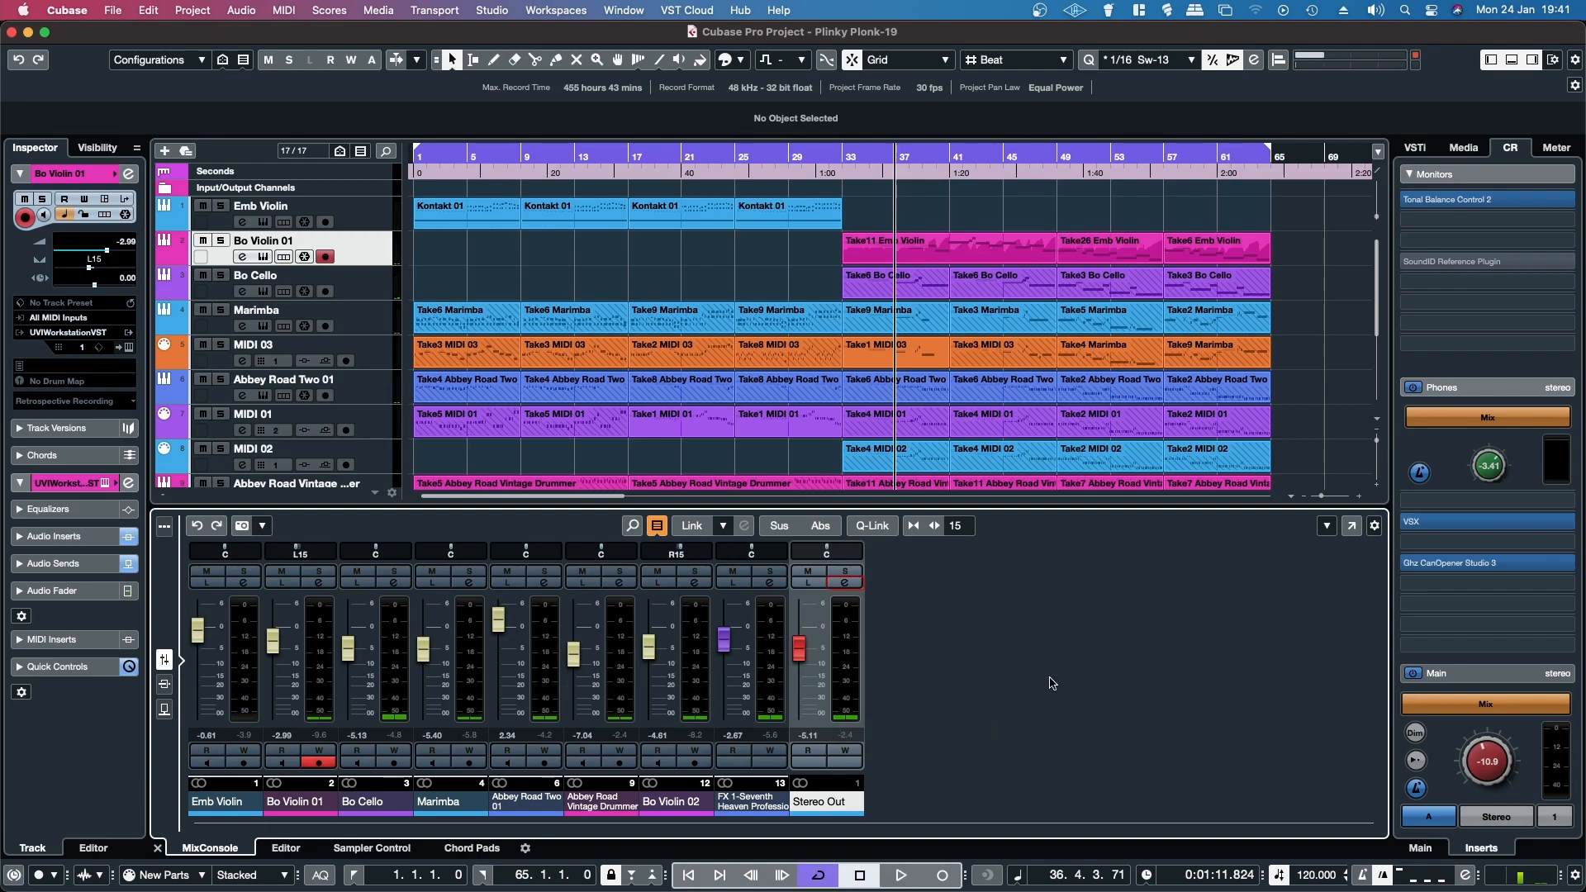